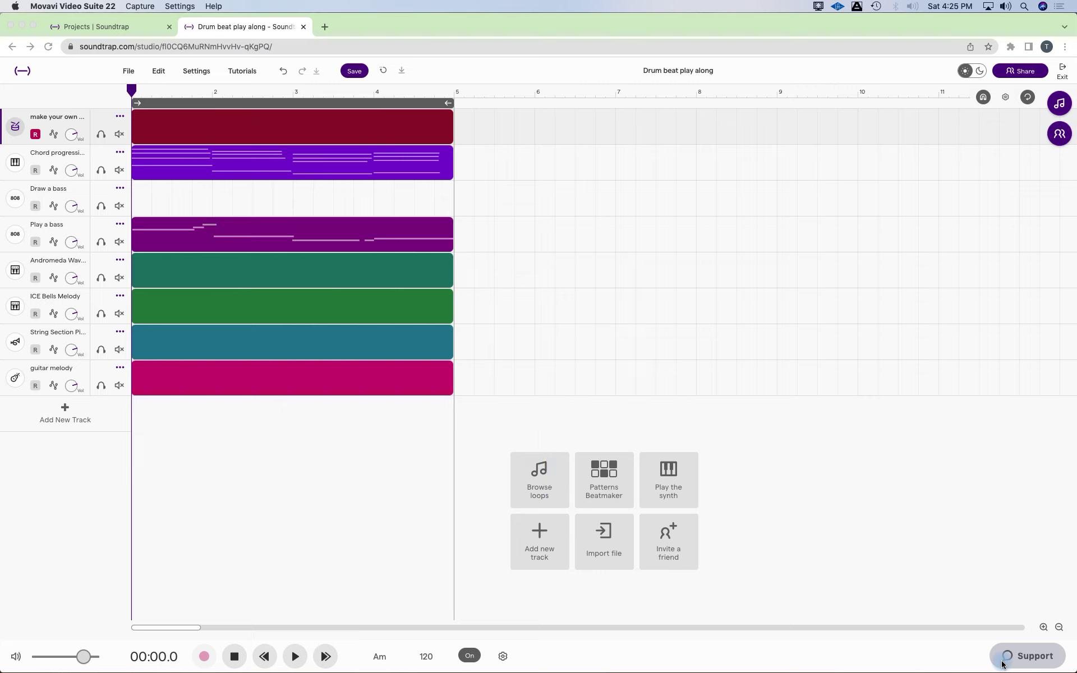
Show the first track's Machines Vanilla drum pads and audition pads A and D.
click(15, 128)
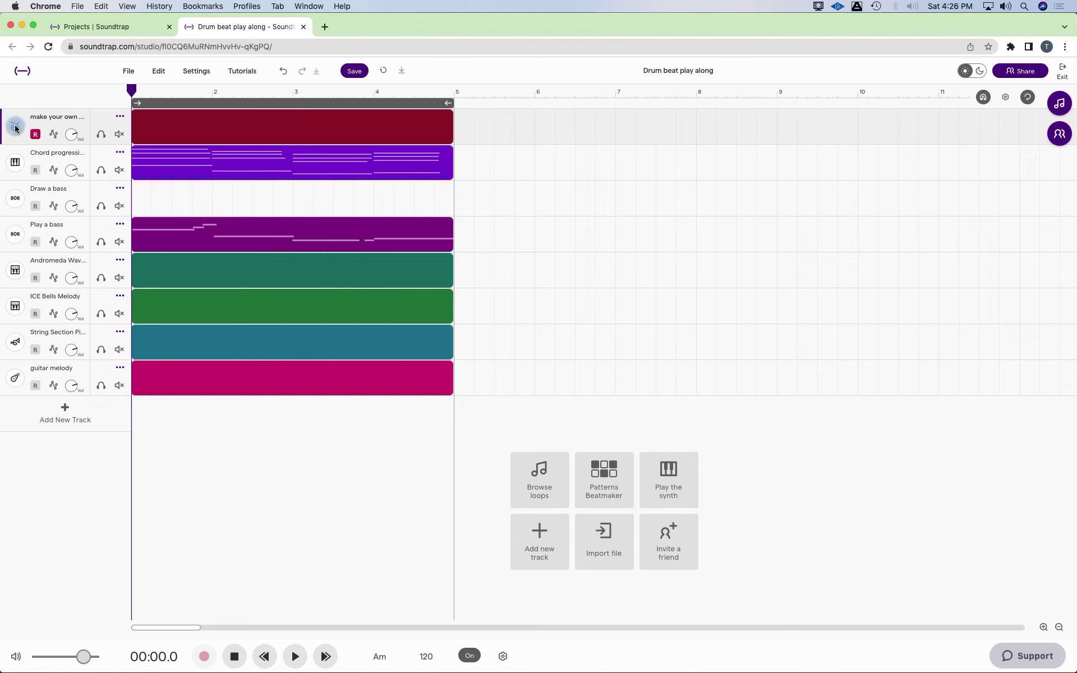
click(15, 129)
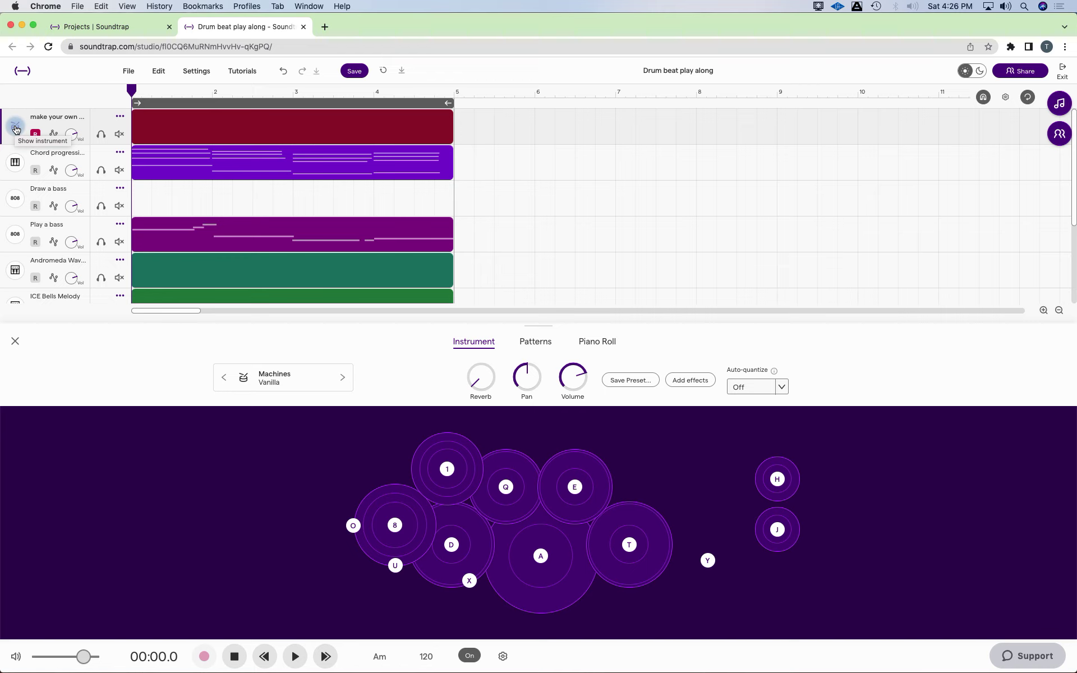
key(a)
key(d)
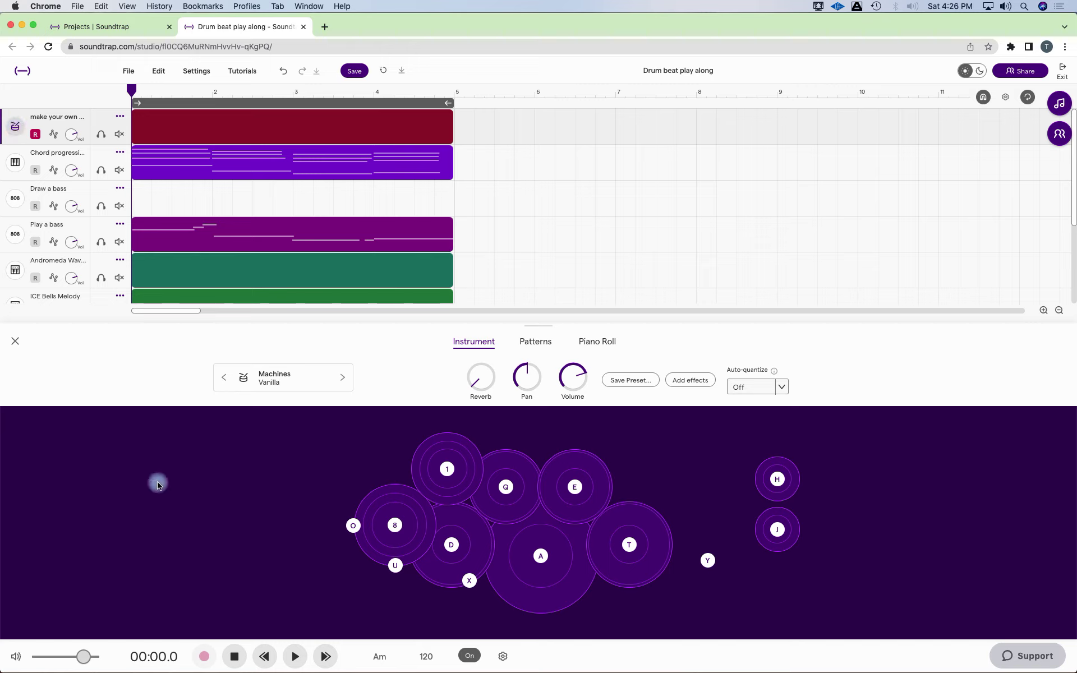
mouse_move(266, 114)
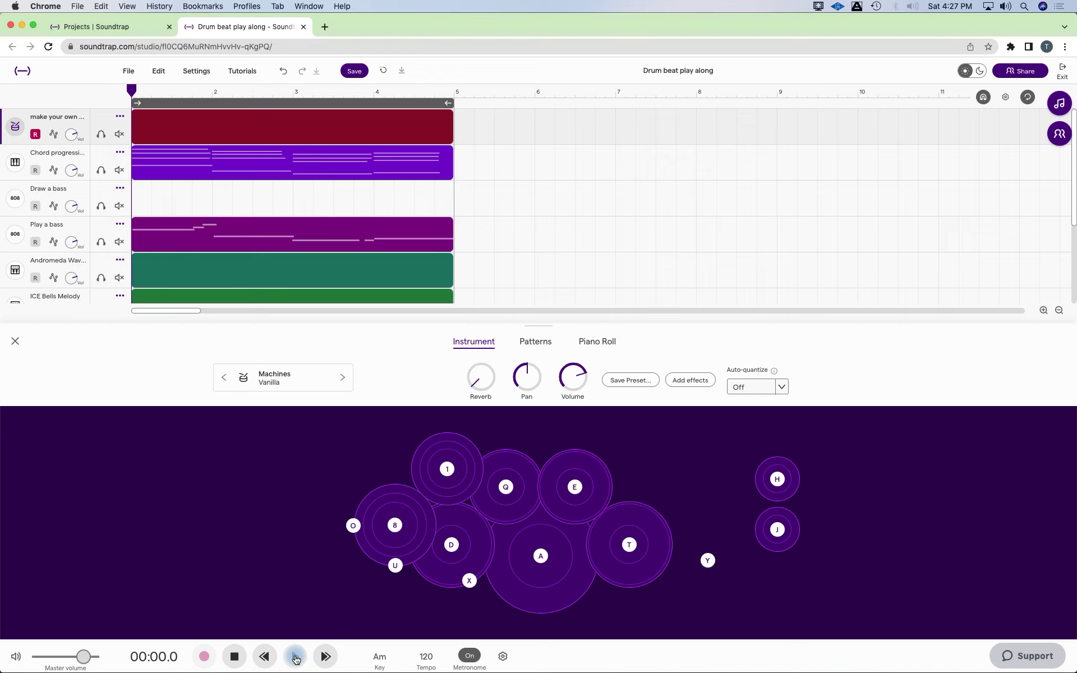
key(a)
key(d)
Loop the first four bars with the metronome on and play from the start.
click(283, 389)
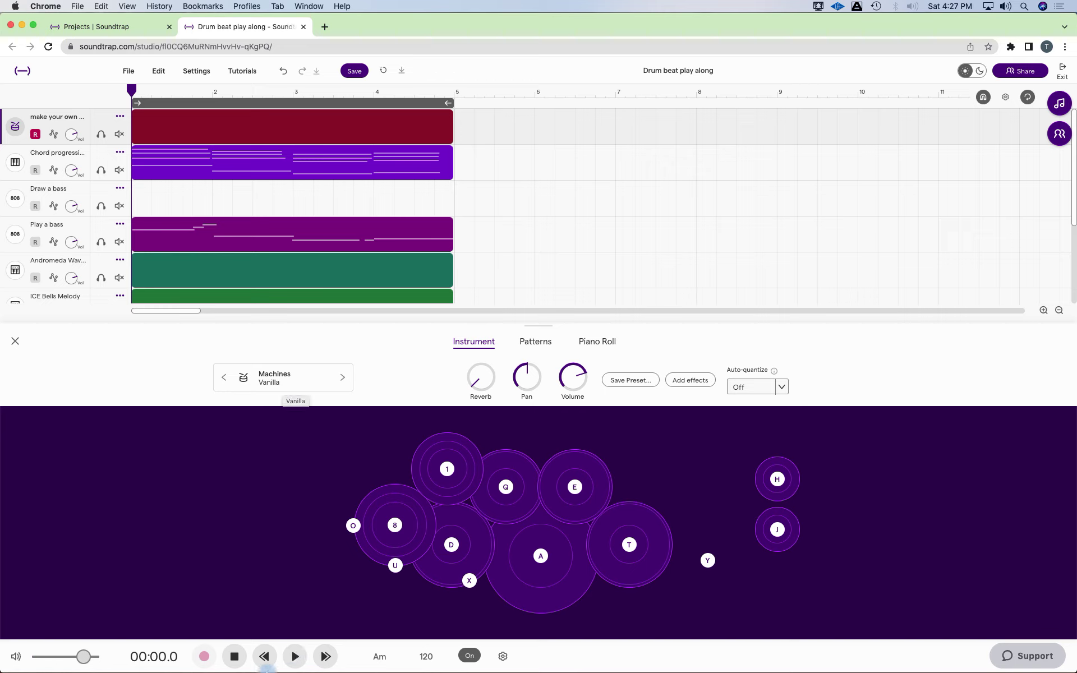
click(206, 657)
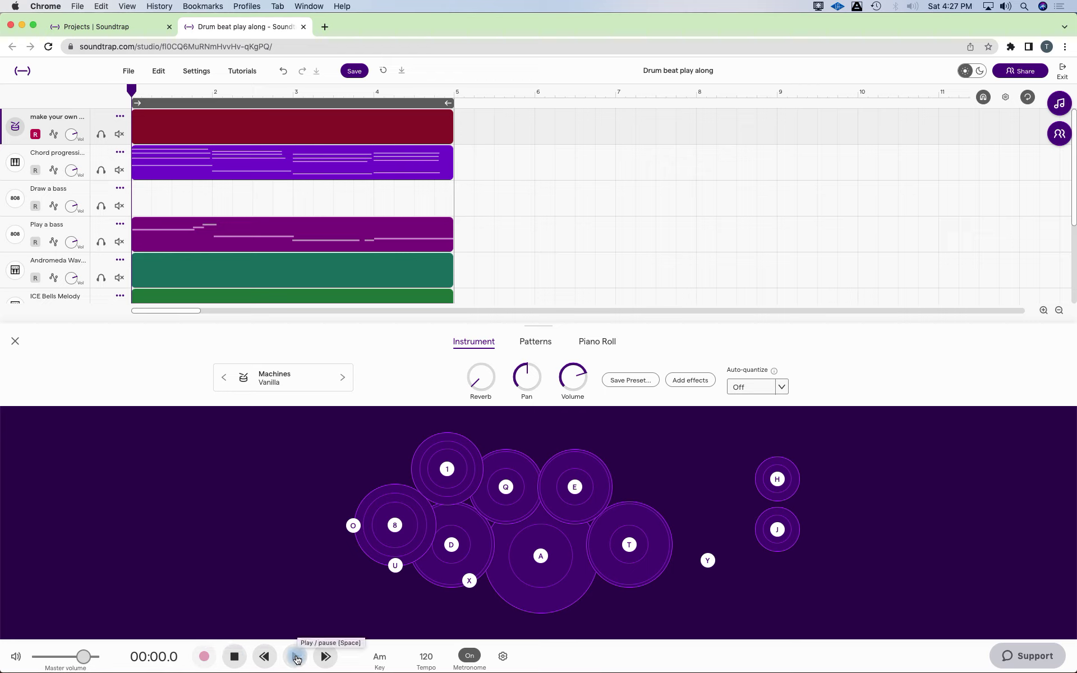
click(296, 658)
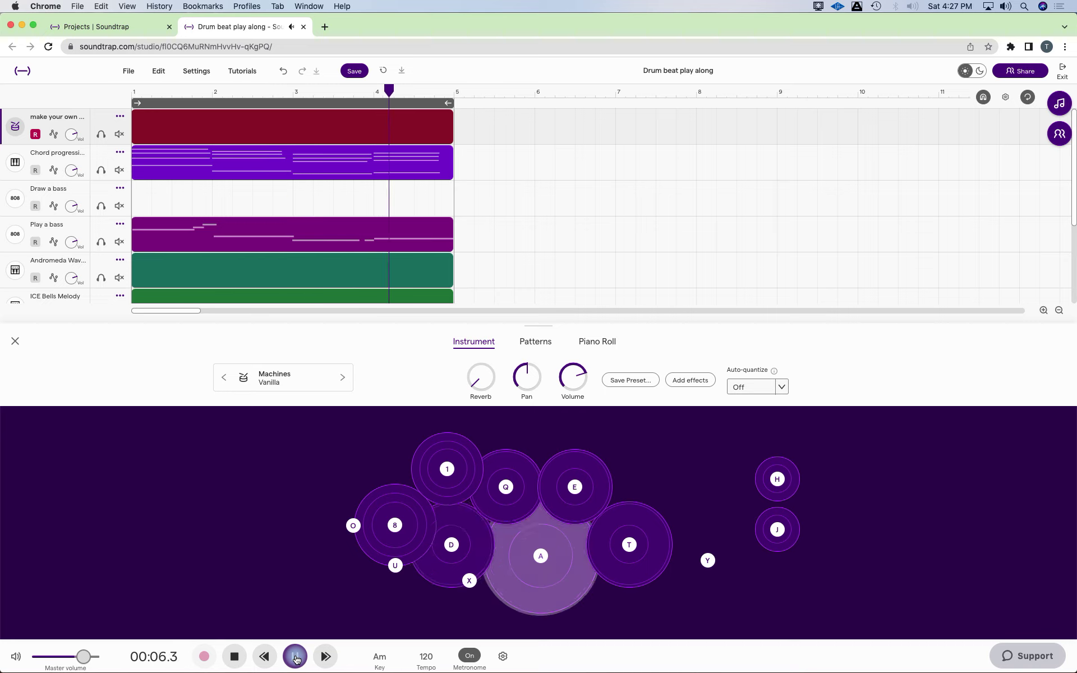
key(space)
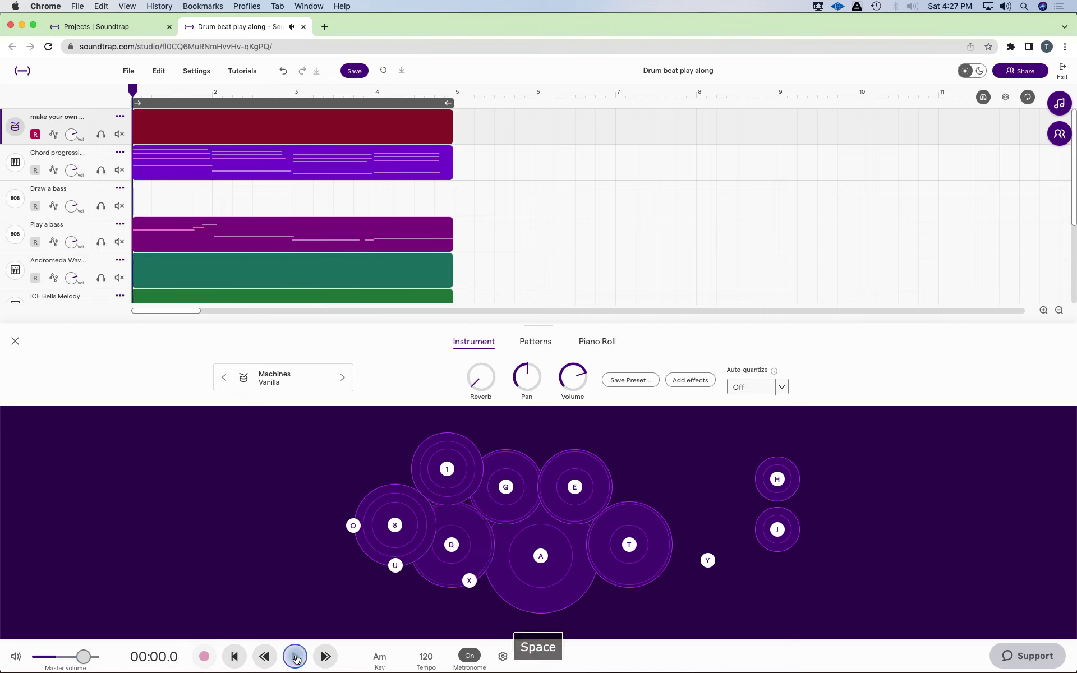
click(235, 659)
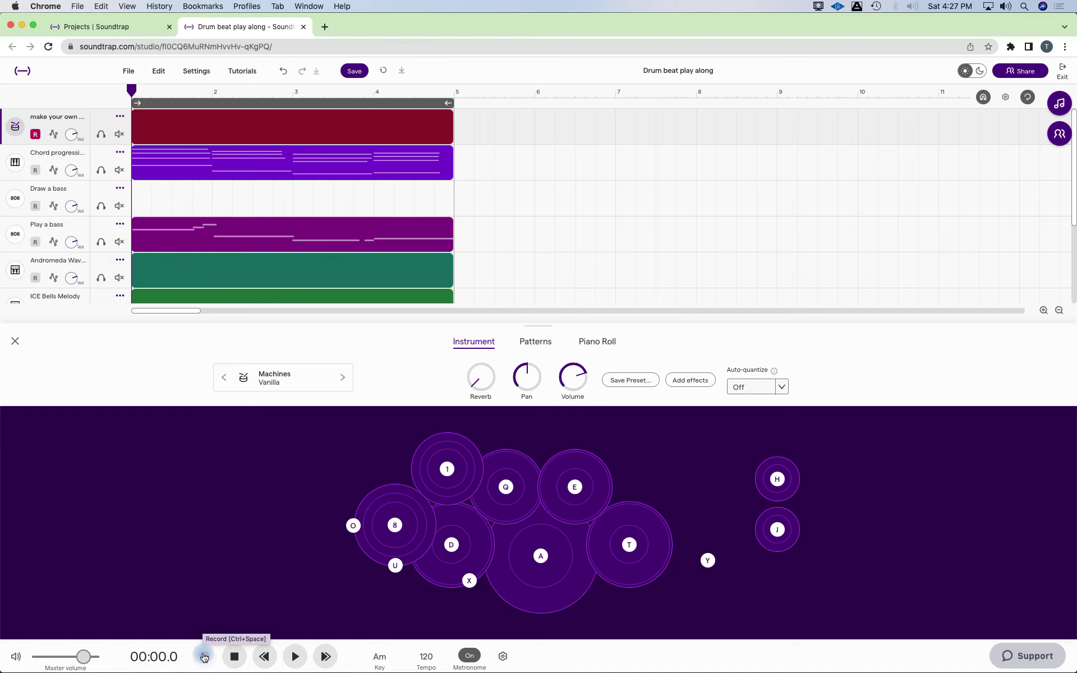
click(204, 658)
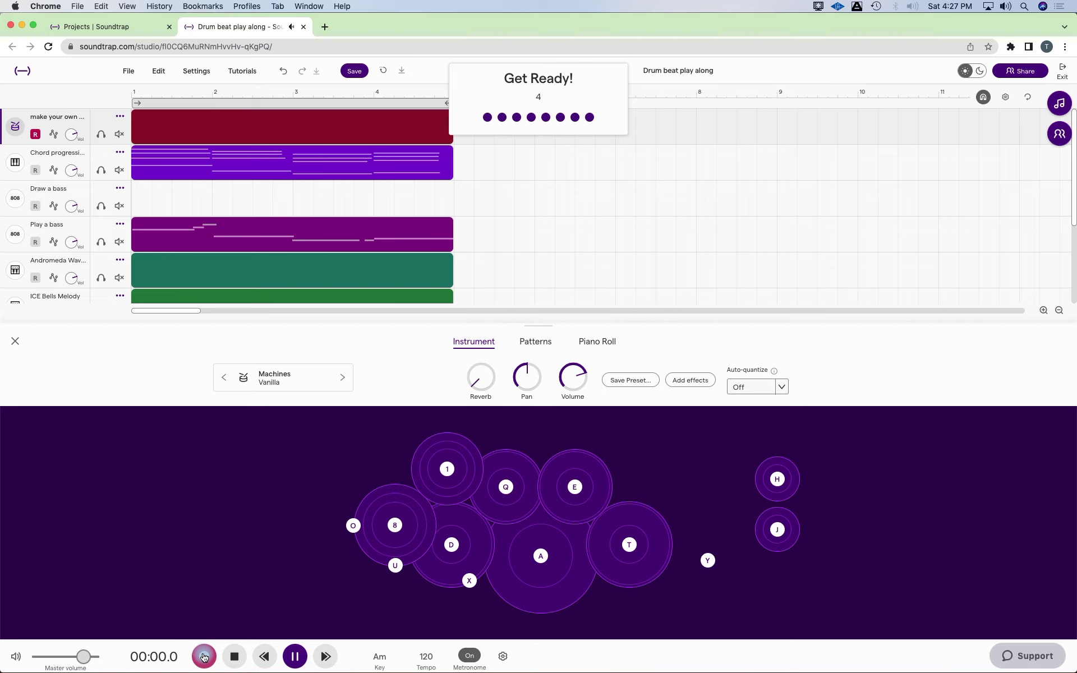
Play a four-bar A/D pad beat into the recording, stop it, and select the new drum clip.
key(a)
key(a)
key(d)
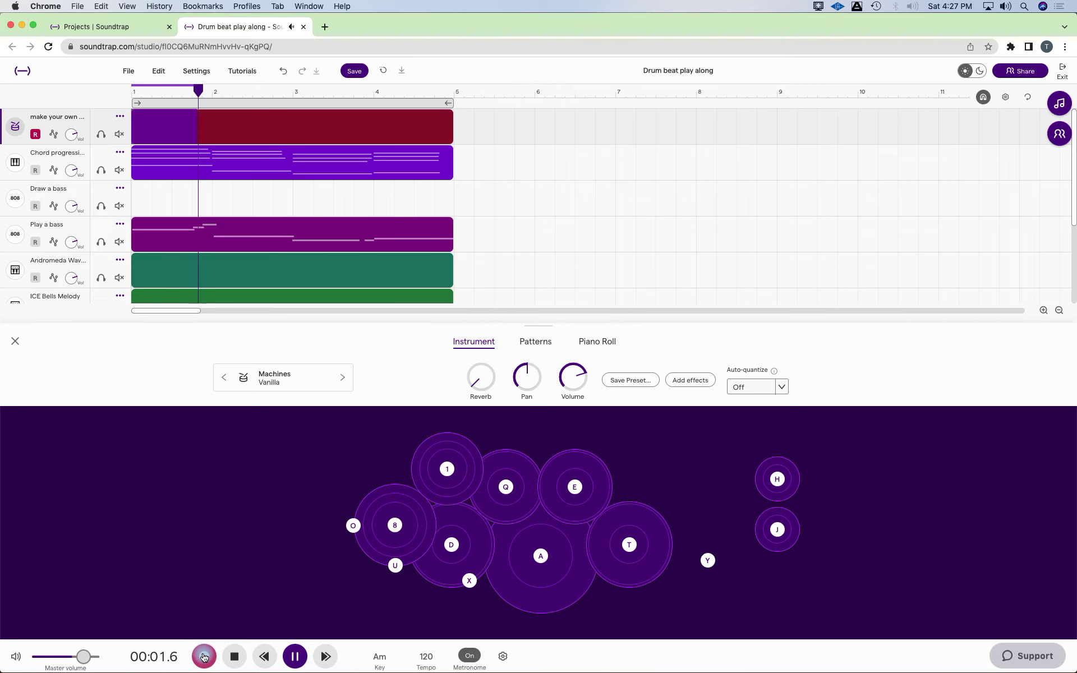
key(a)
key(a)
key(d)
key(d)
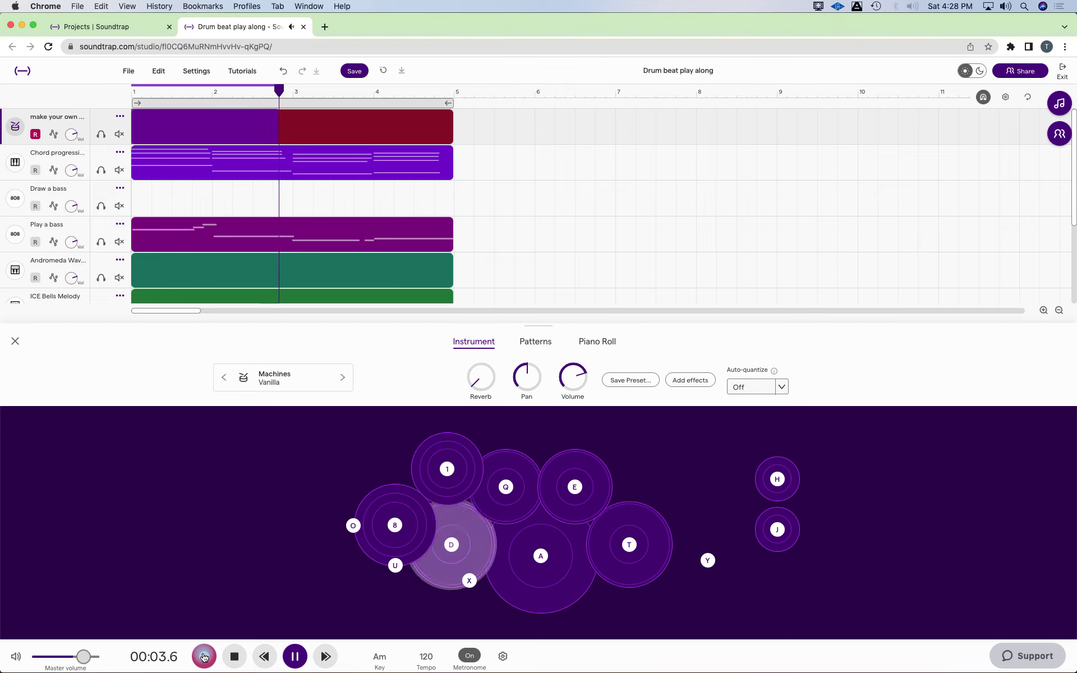
key(a)
key(a)
key(d)
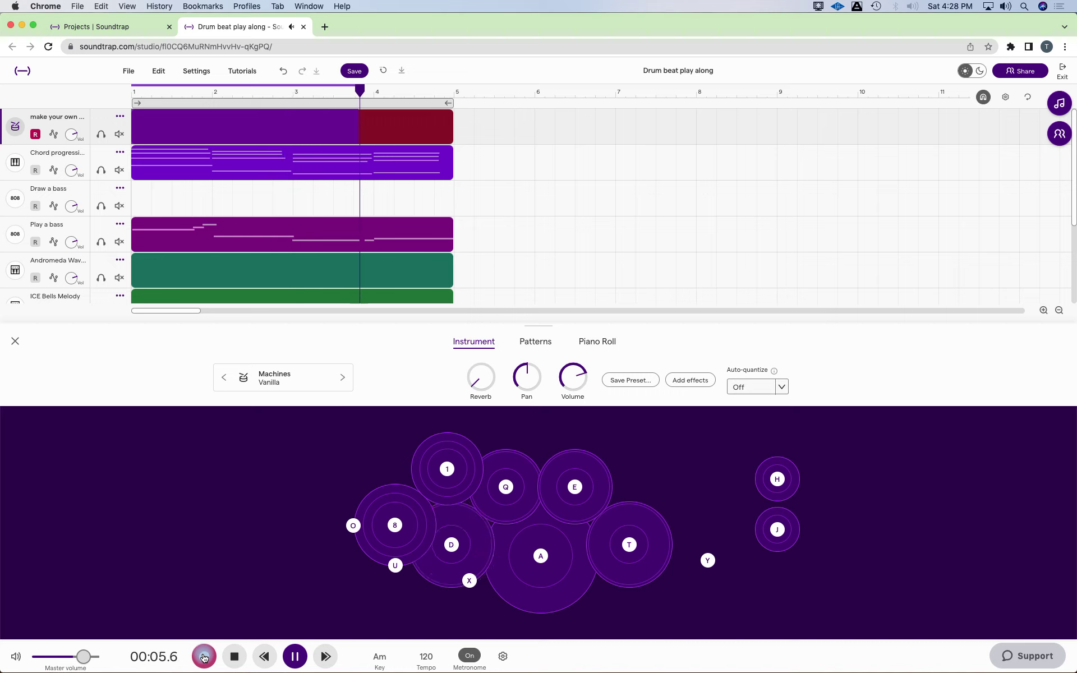
key(d)
key(a)
key(a)
key(d)
key(d)
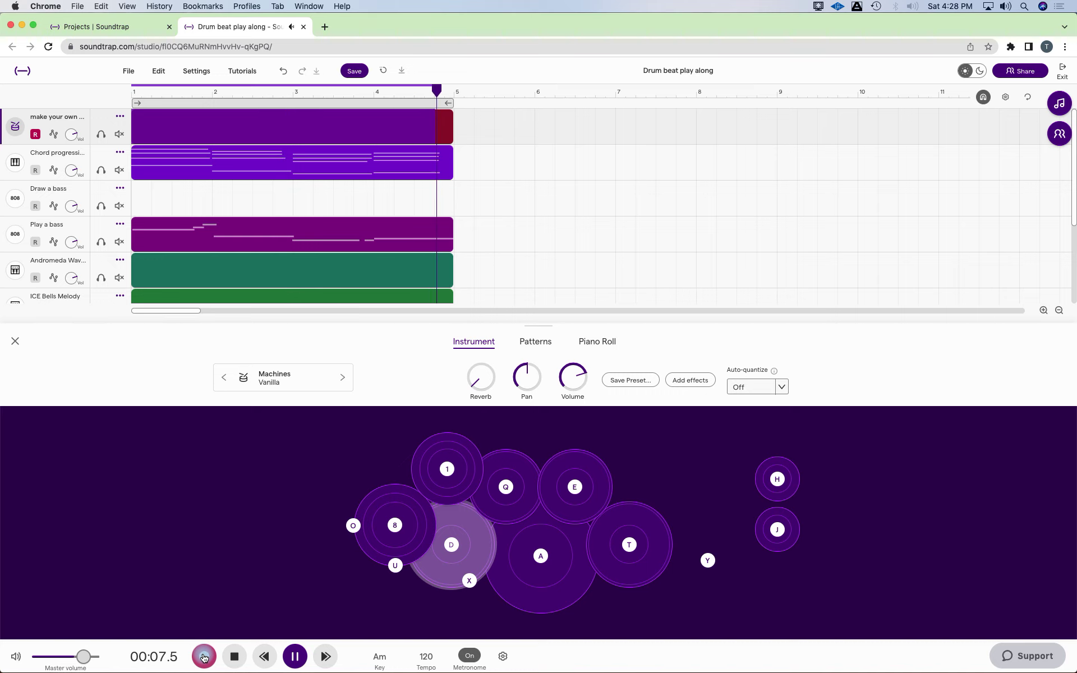
key(space)
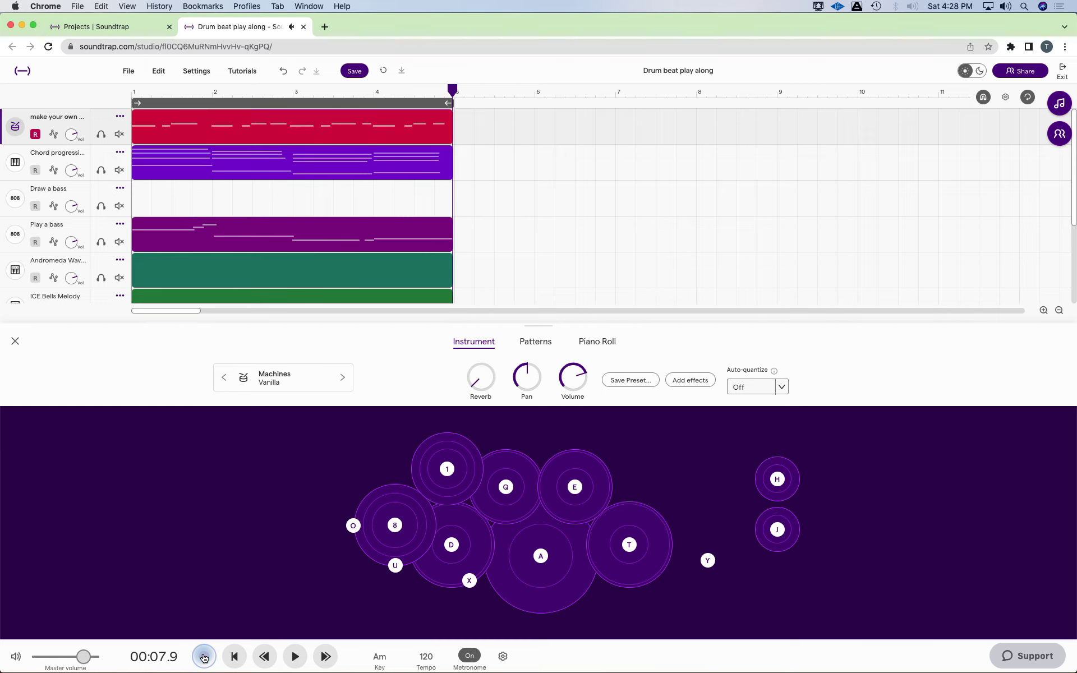
click(152, 92)
Open the recorded drum clip in the Piano Roll editor.
right_click(150, 130)
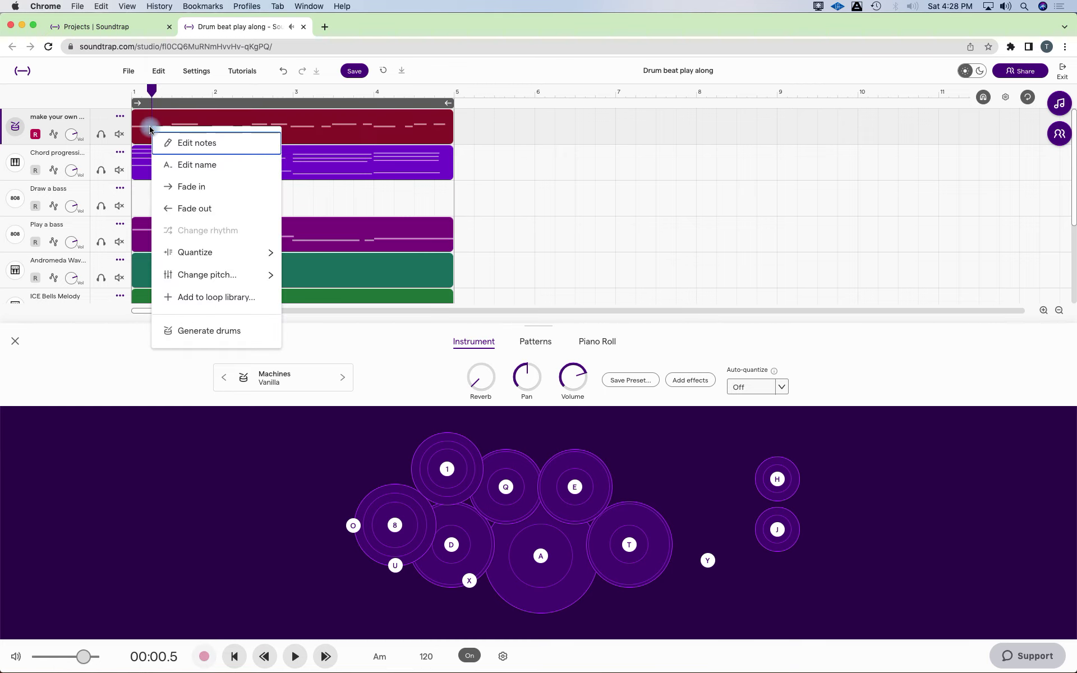
click(171, 121)
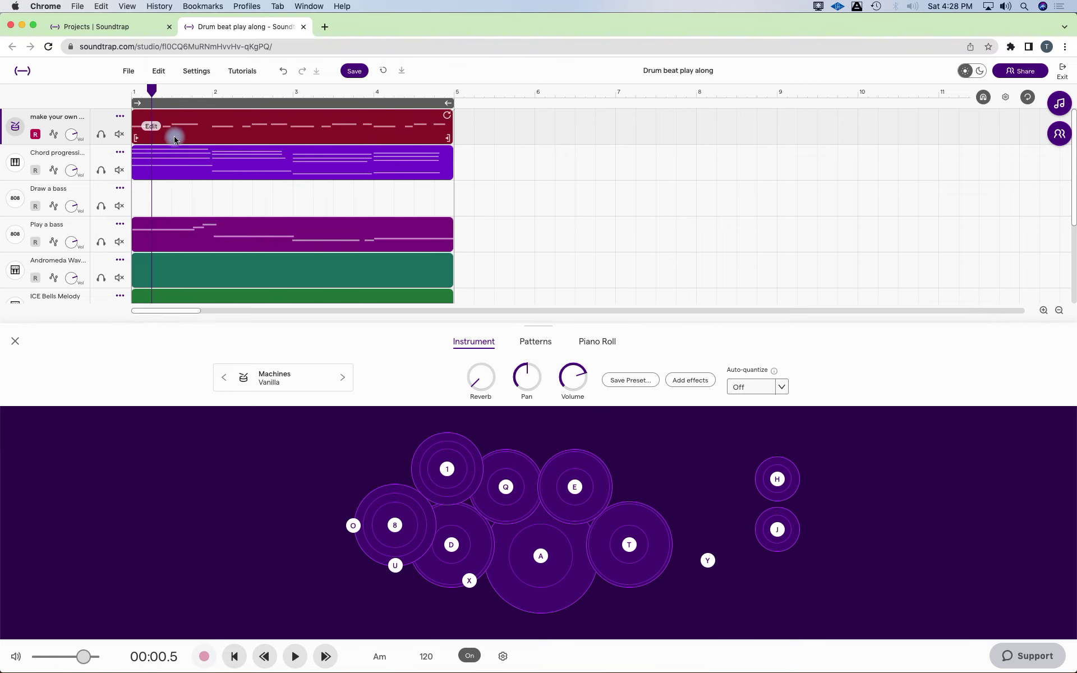
click(174, 139)
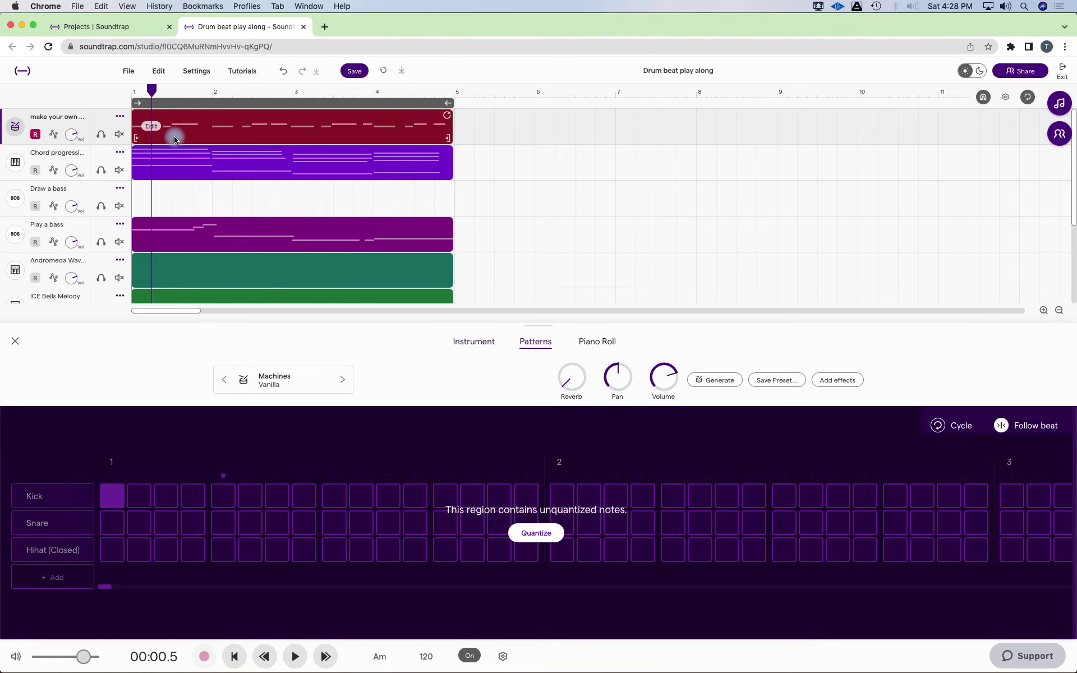
click(614, 343)
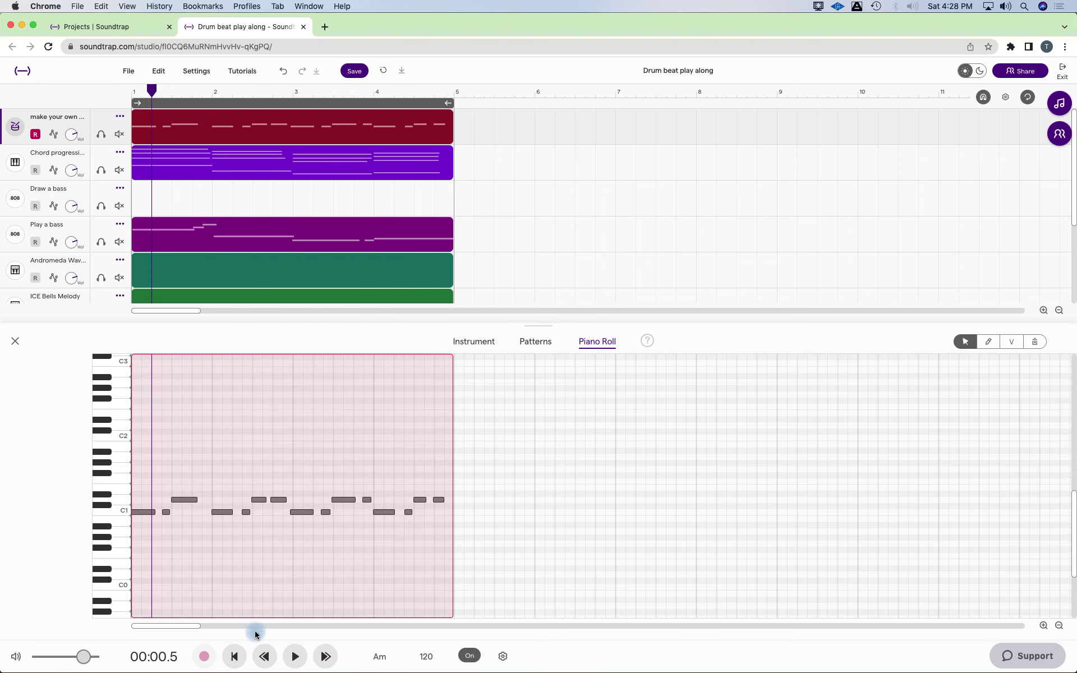
Rewind, zoom the bars wider, and play the recorded beat back once.
click(233, 658)
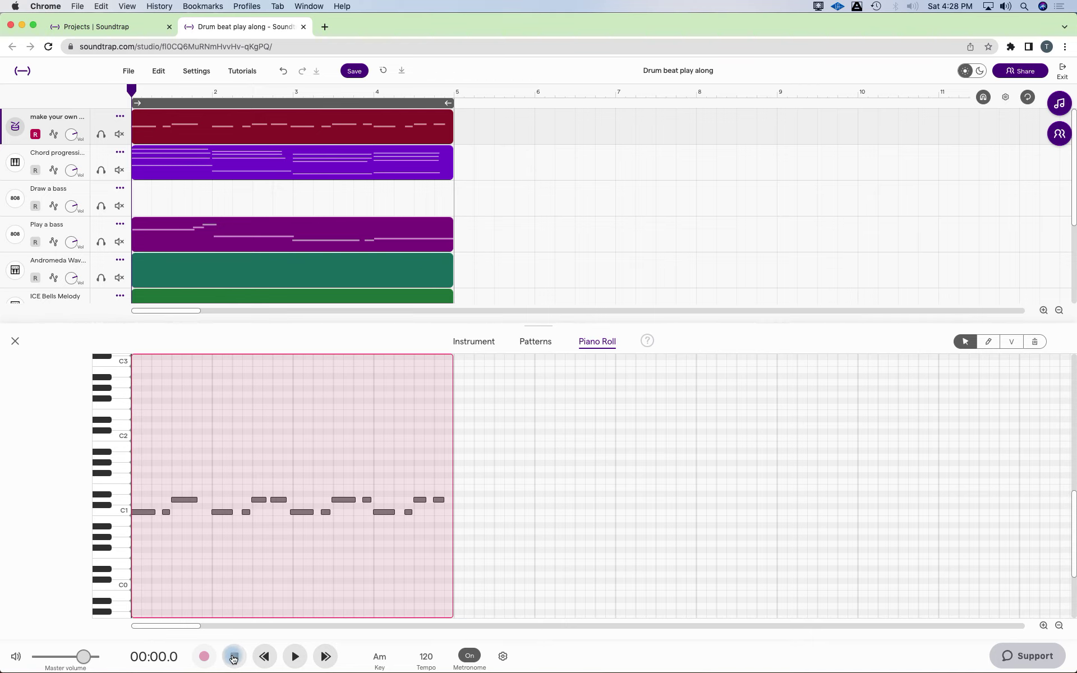
key(super+Right)
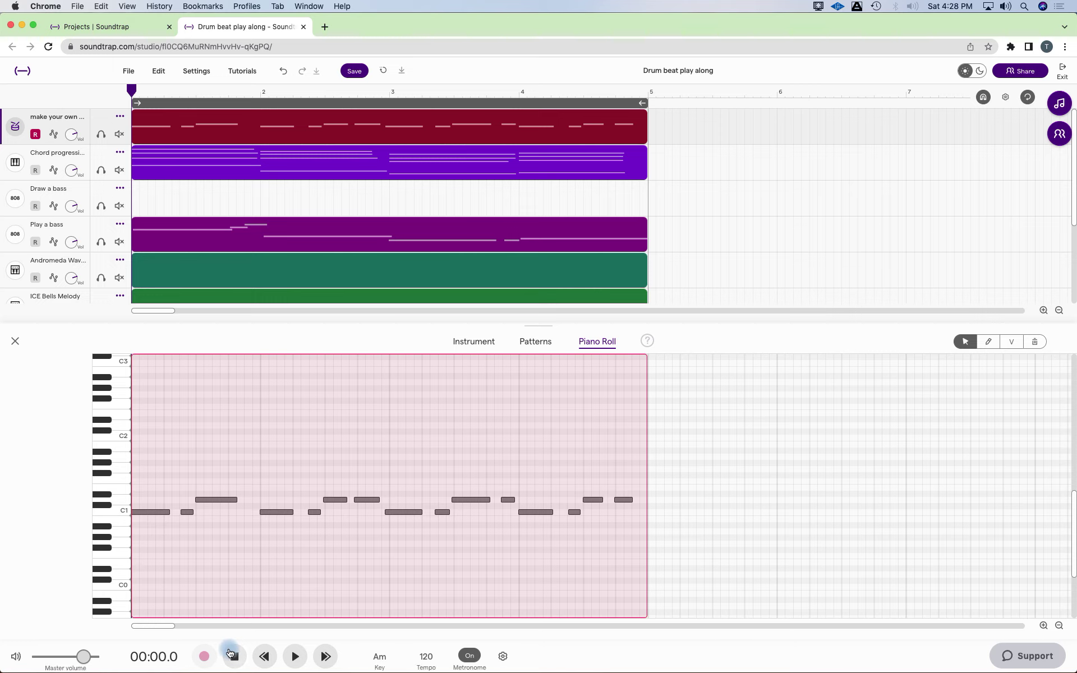
click(295, 657)
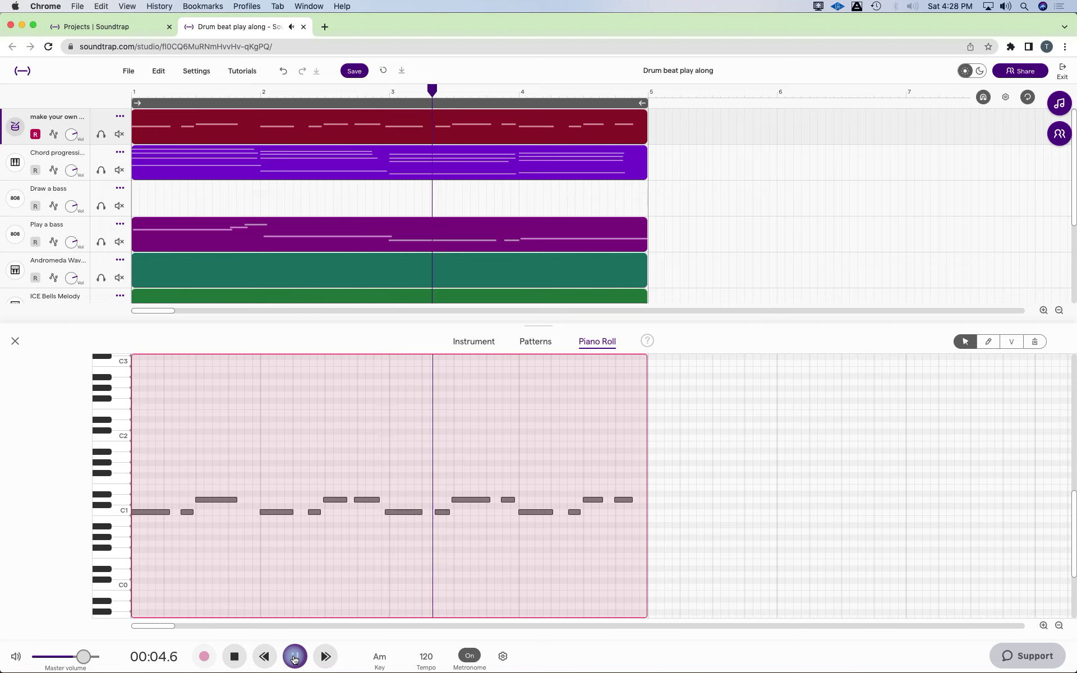
click(235, 657)
Nudge the C1 note near bar 3 into time and slightly lengthen the D1 note before bar 4.
click(392, 513)
drag(391, 513, 389, 511)
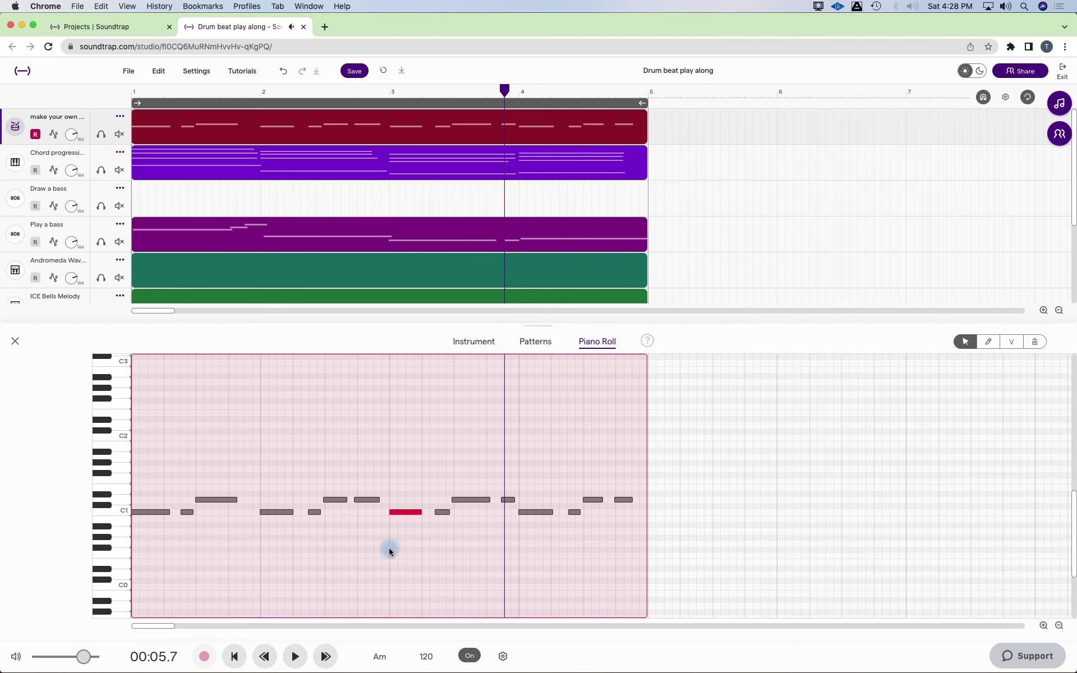
click(453, 500)
drag(452, 499, 454, 500)
click(504, 501)
Play the edited beat from the start twice to check timing, rechecking the bar 3 C1 note.
click(235, 656)
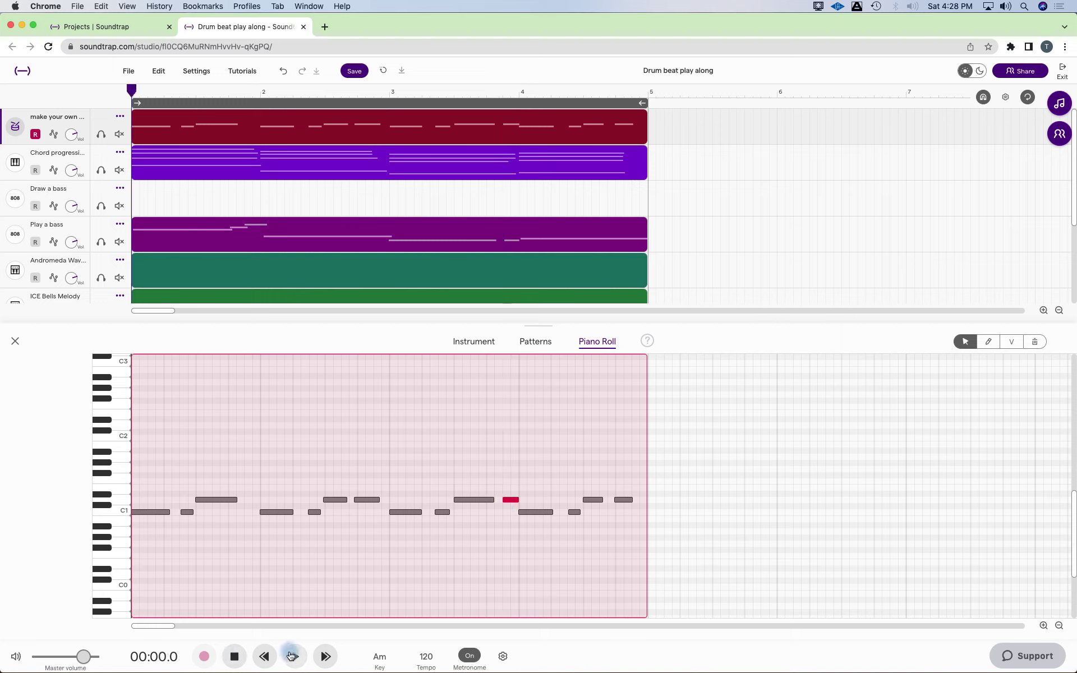
click(290, 656)
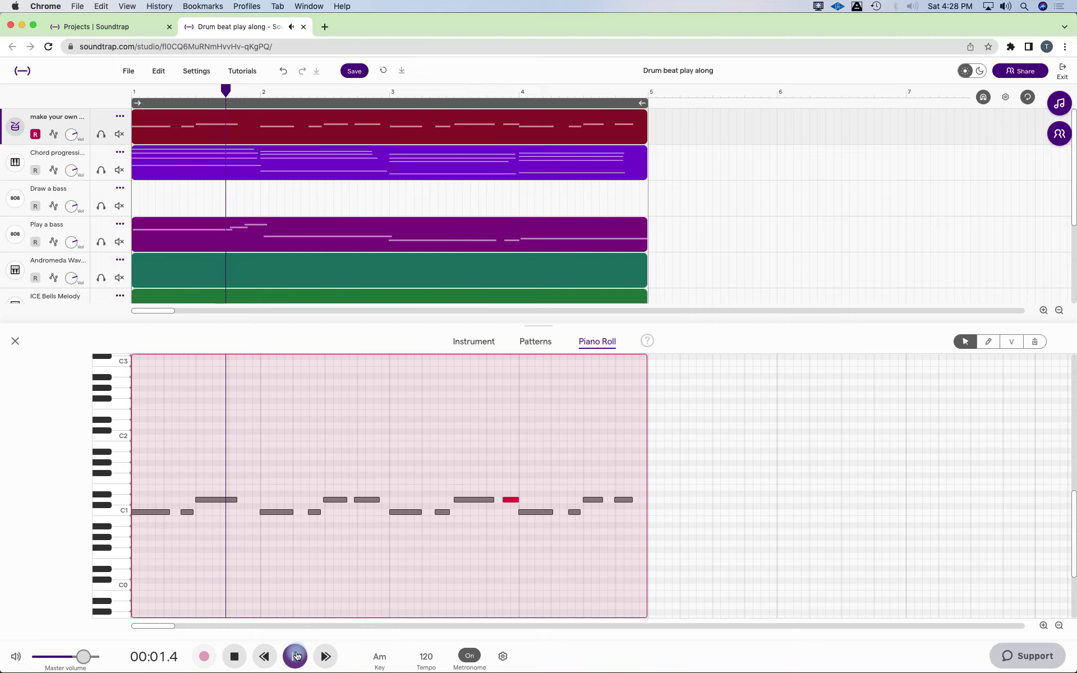
click(237, 656)
click(397, 513)
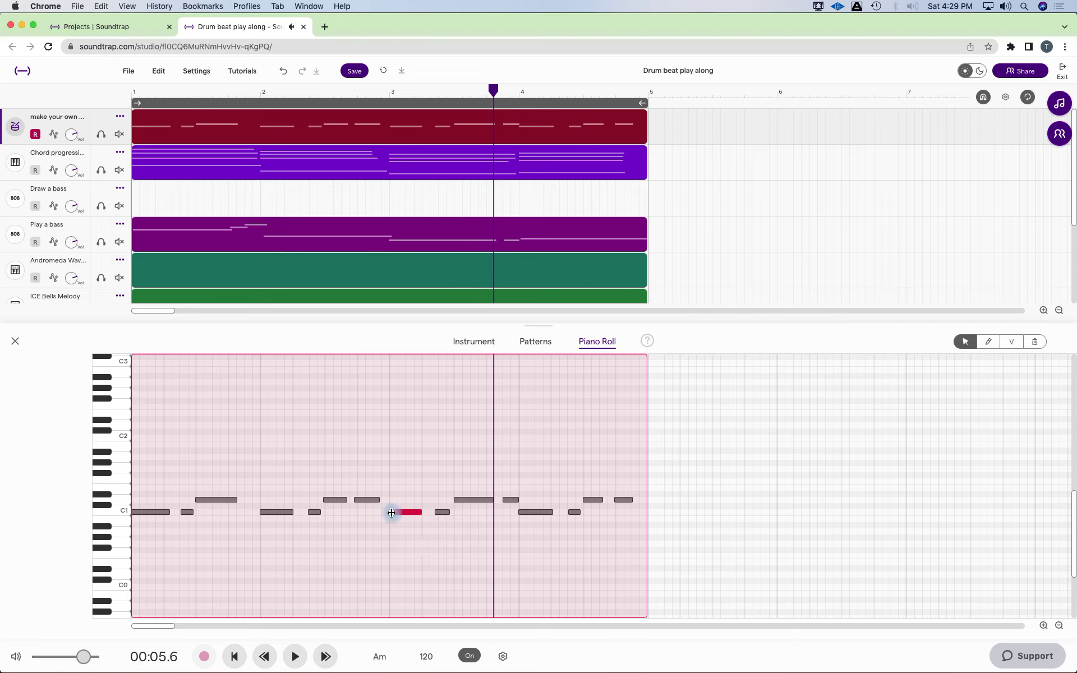
click(391, 513)
click(235, 657)
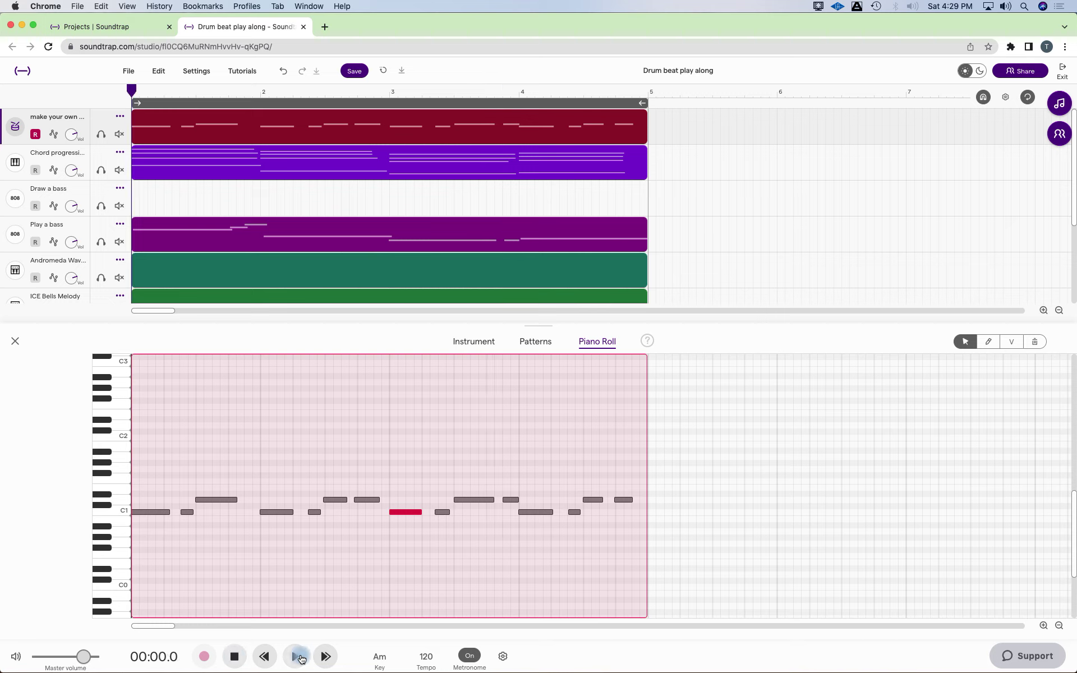
click(295, 658)
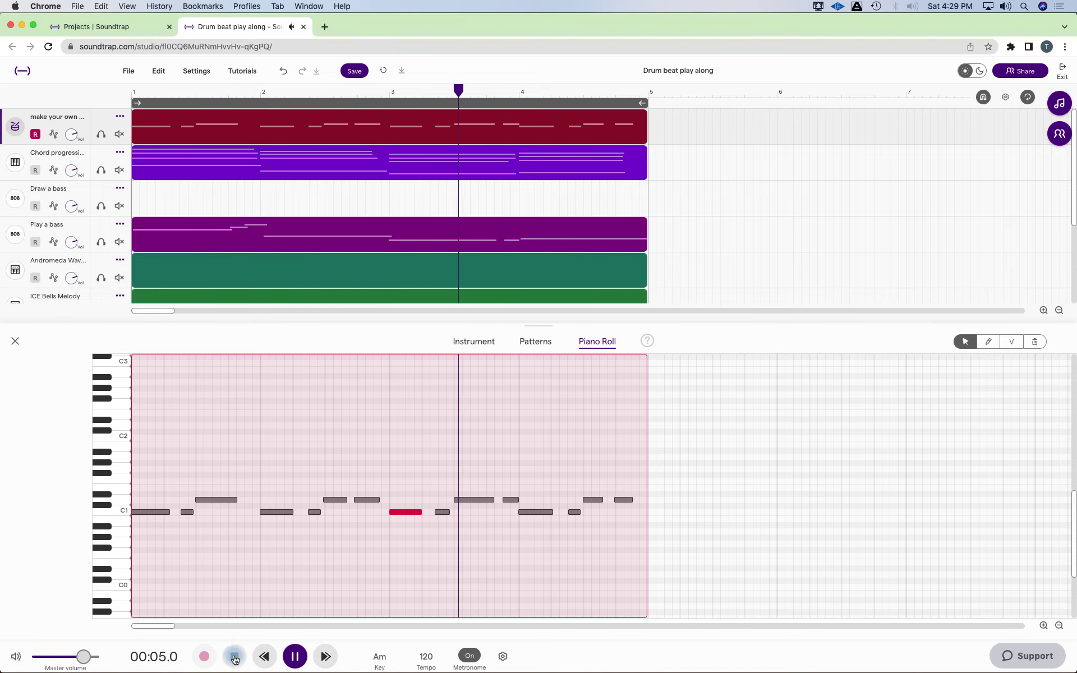
click(235, 657)
Close the drum editor and open the Play a bass clip's notes, selecting the bar 2 and final notes.
click(15, 341)
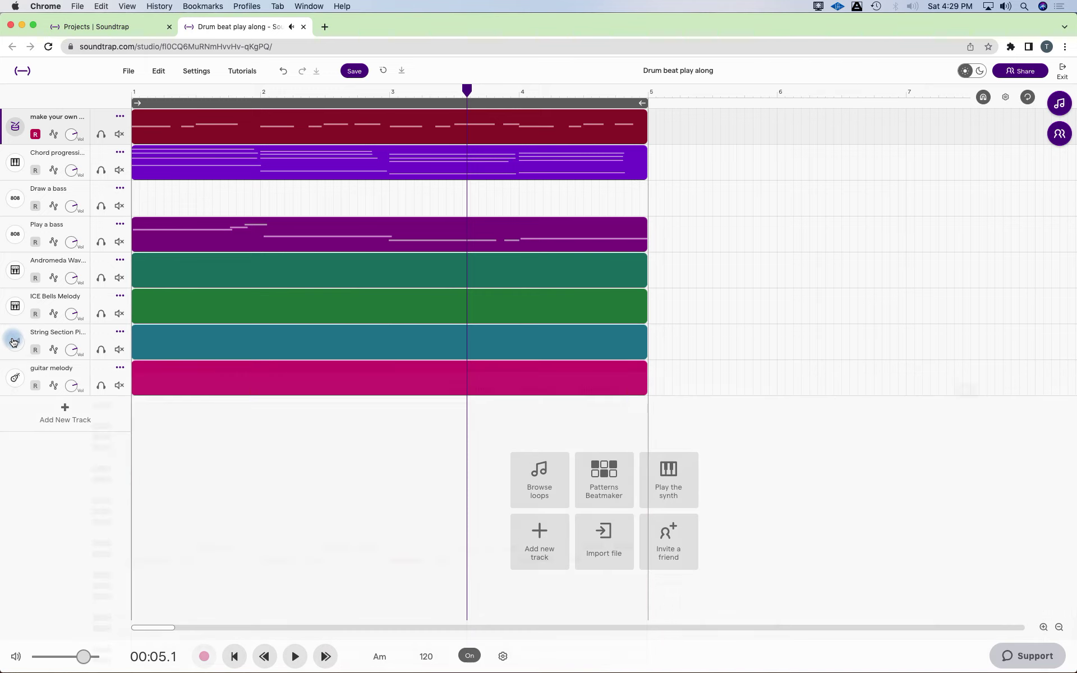
double_click(326, 227)
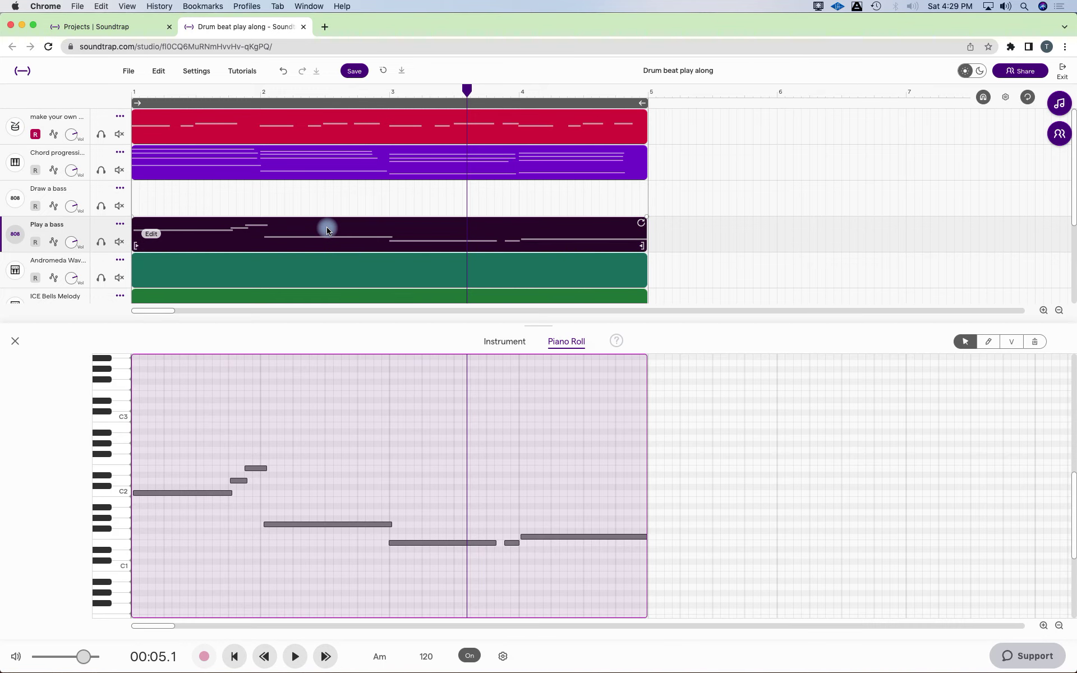
click(389, 527)
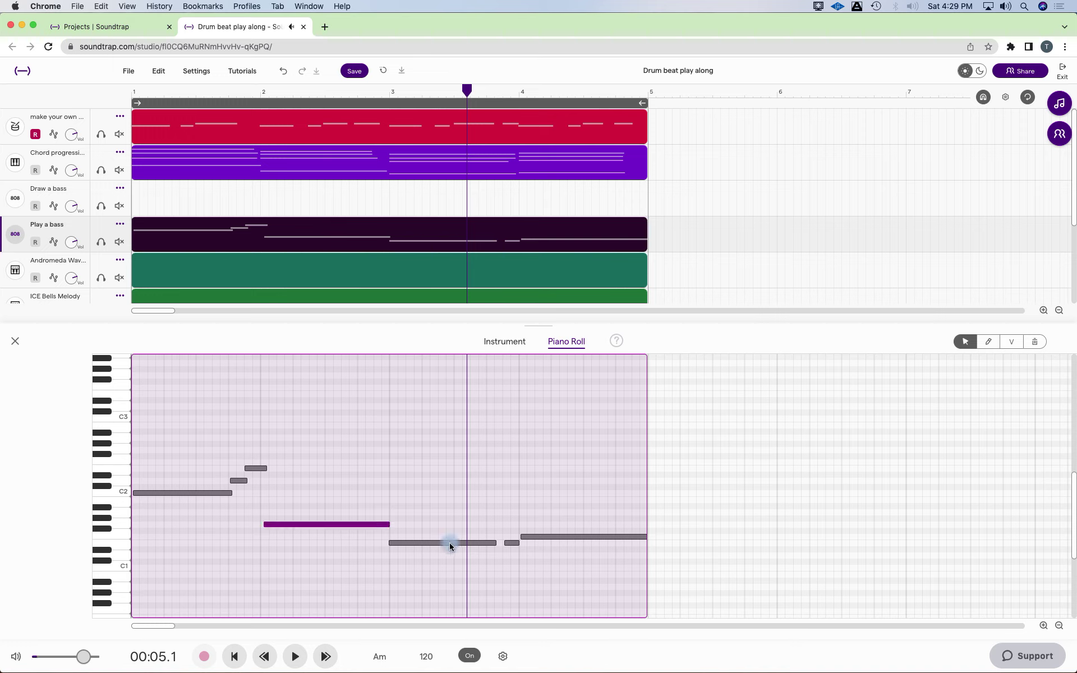
click(522, 536)
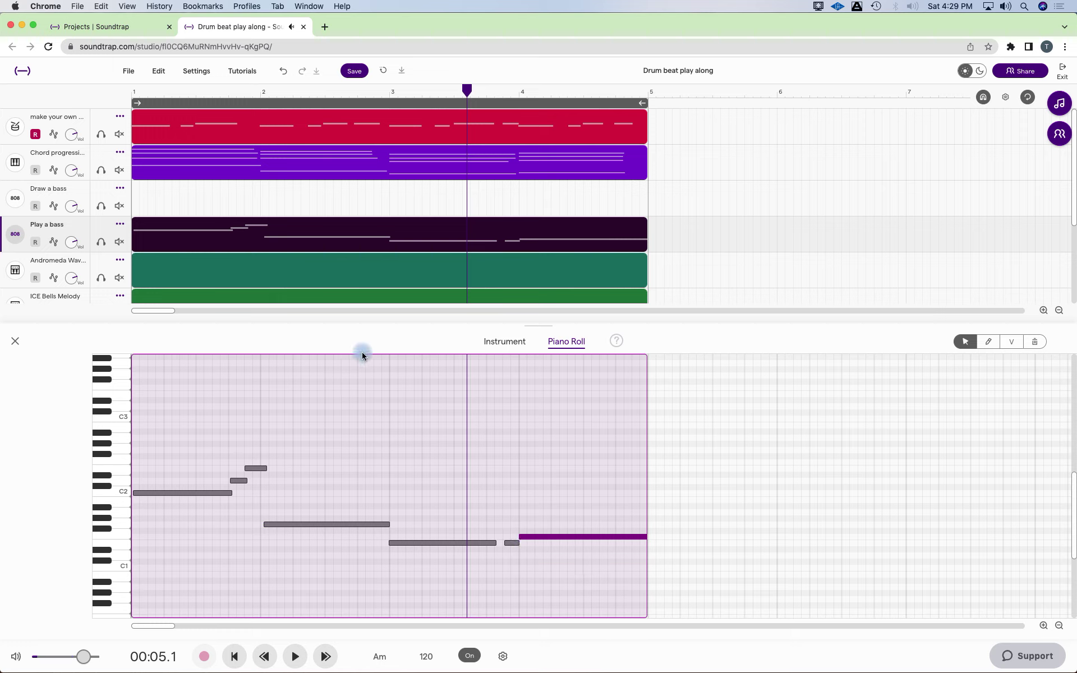
Audition the bass line from the start twice, checking the second note at bar 2, then close the editor.
click(234, 657)
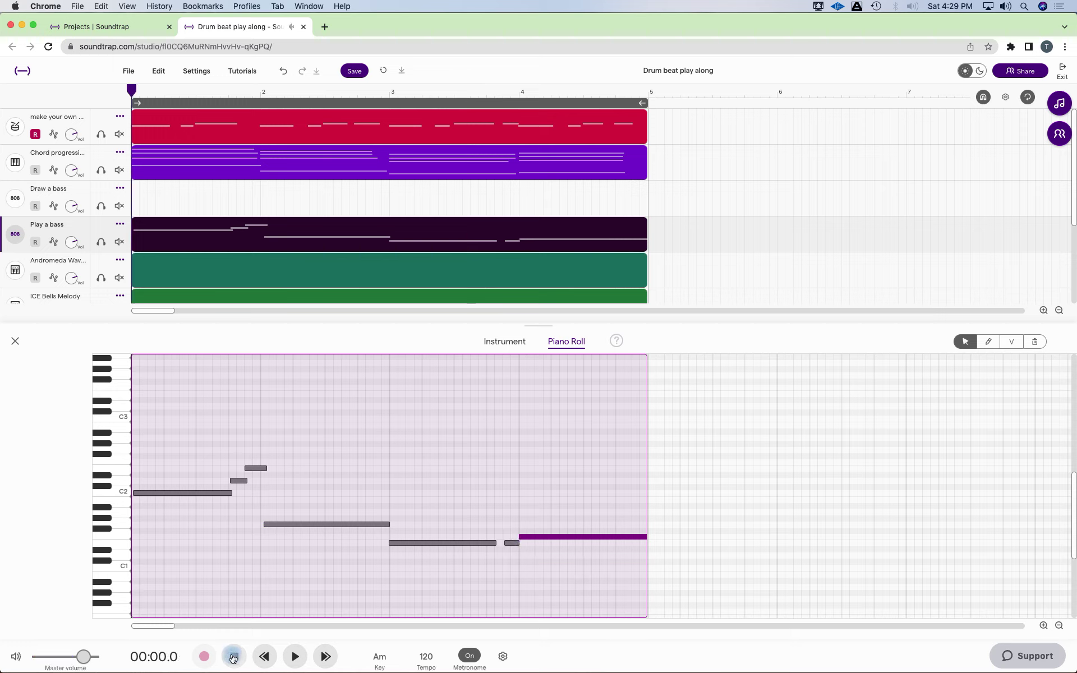
click(132, 492)
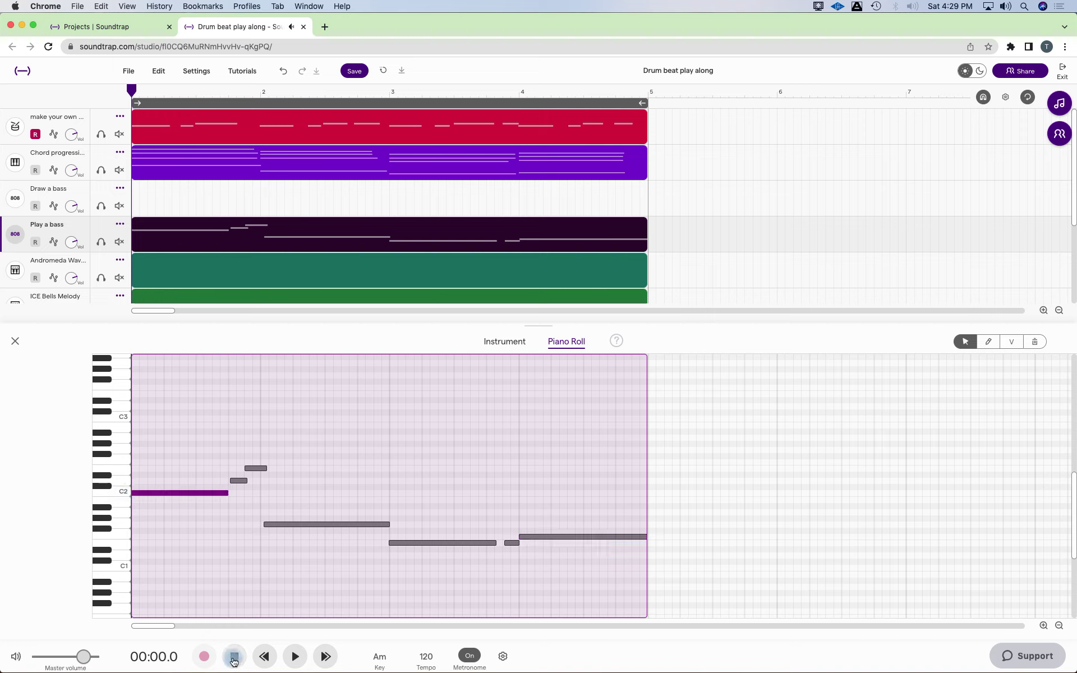
click(294, 657)
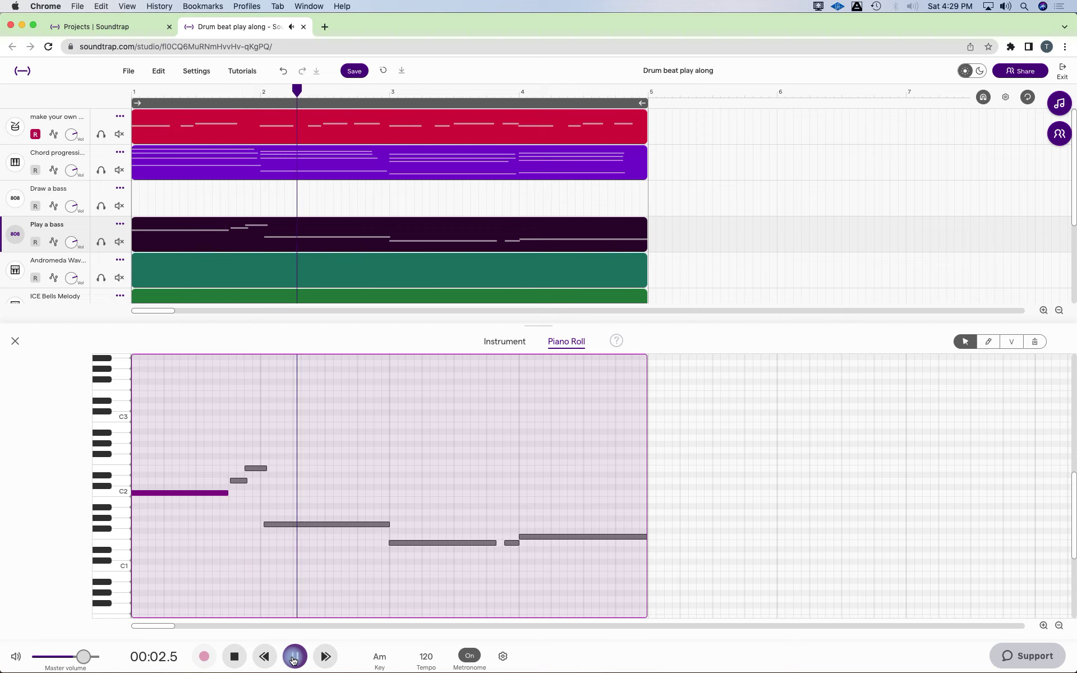
key(space)
click(263, 525)
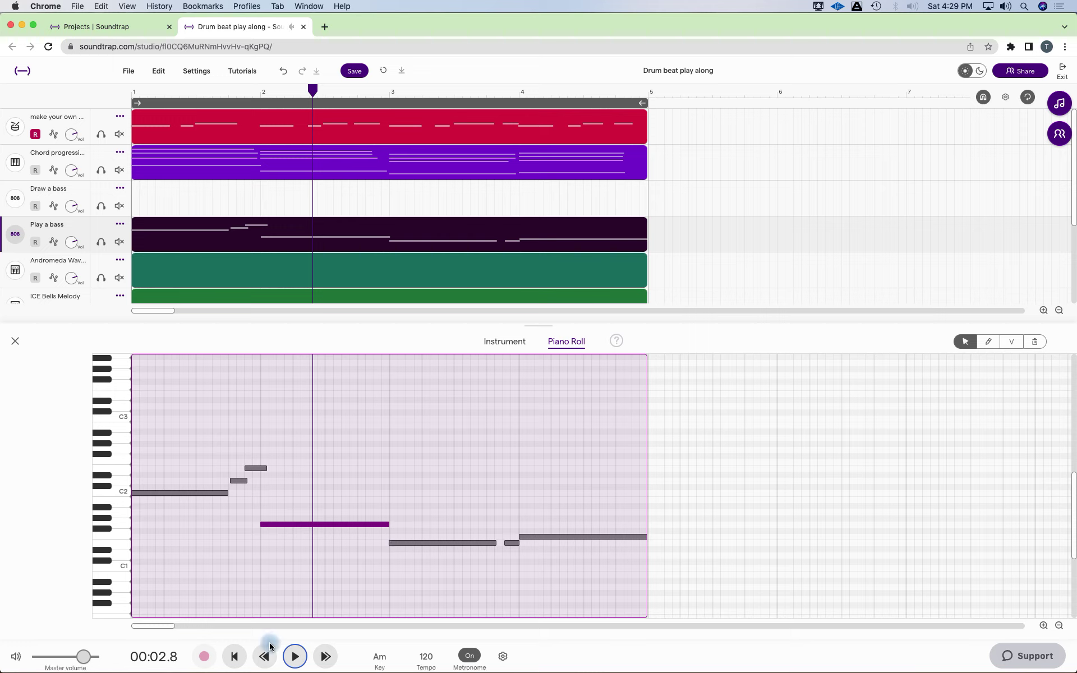
click(233, 657)
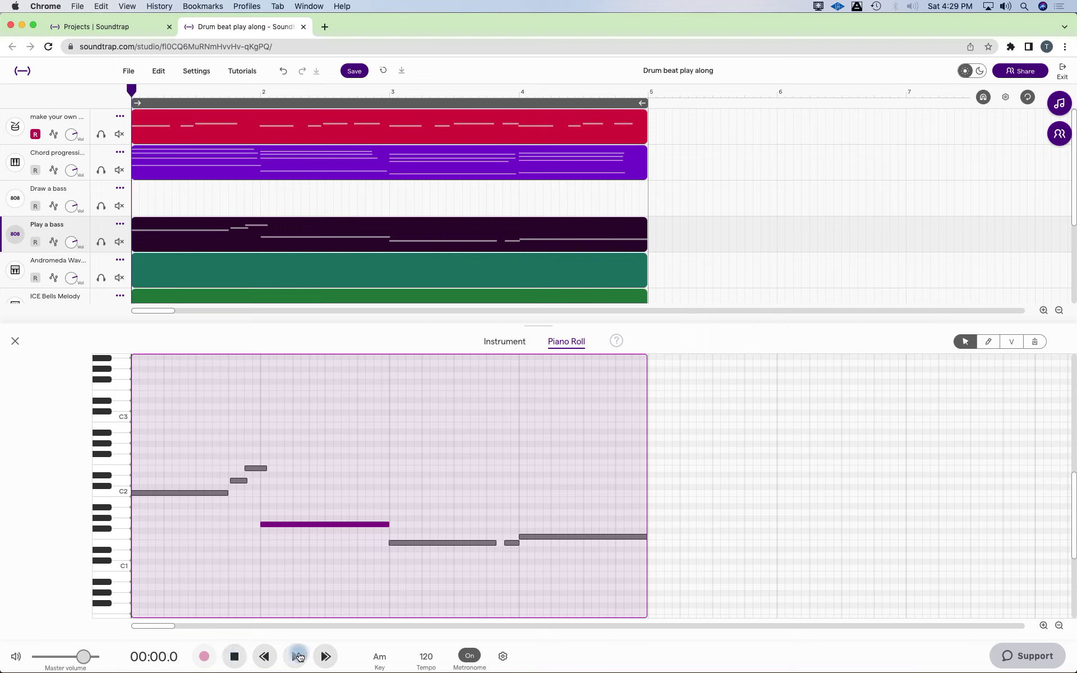
click(295, 656)
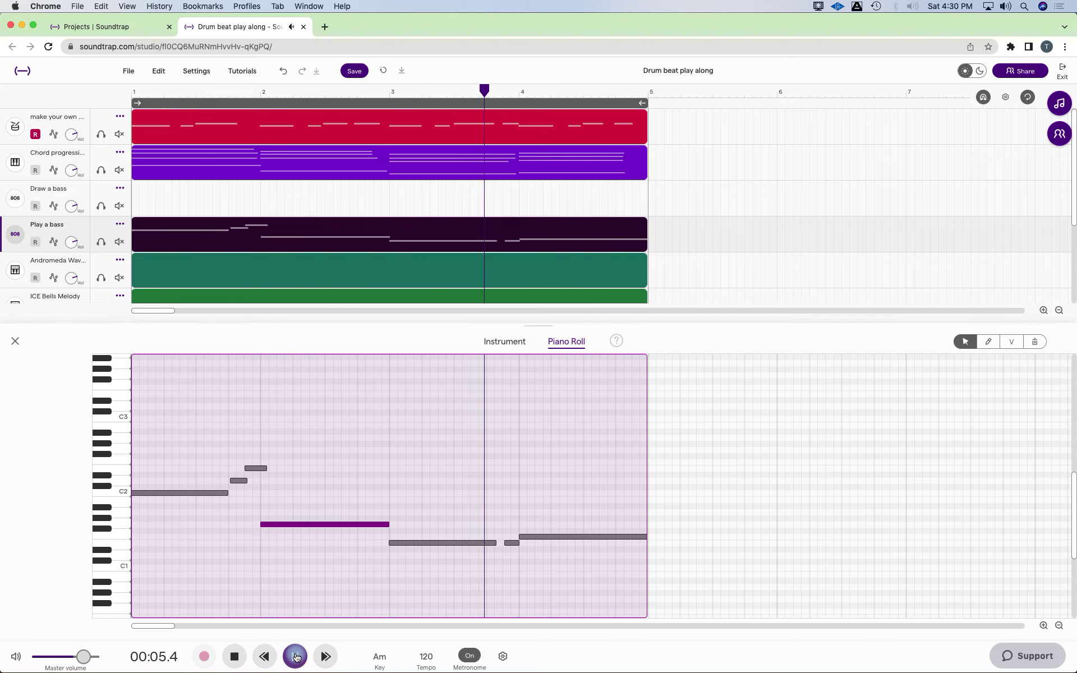
key(space)
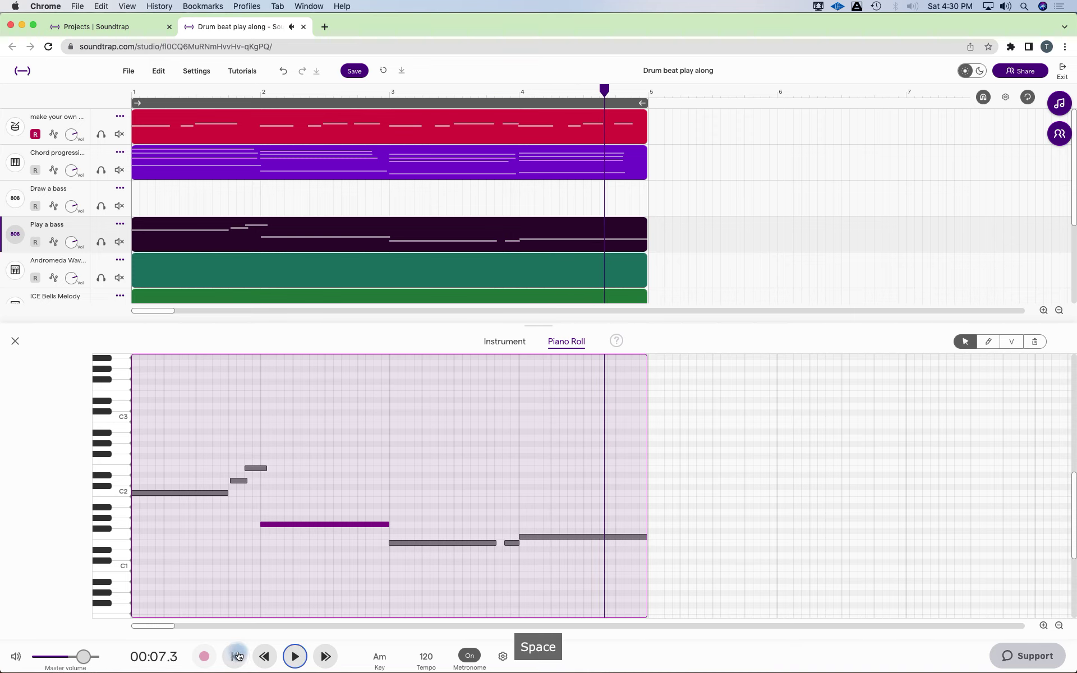
click(16, 346)
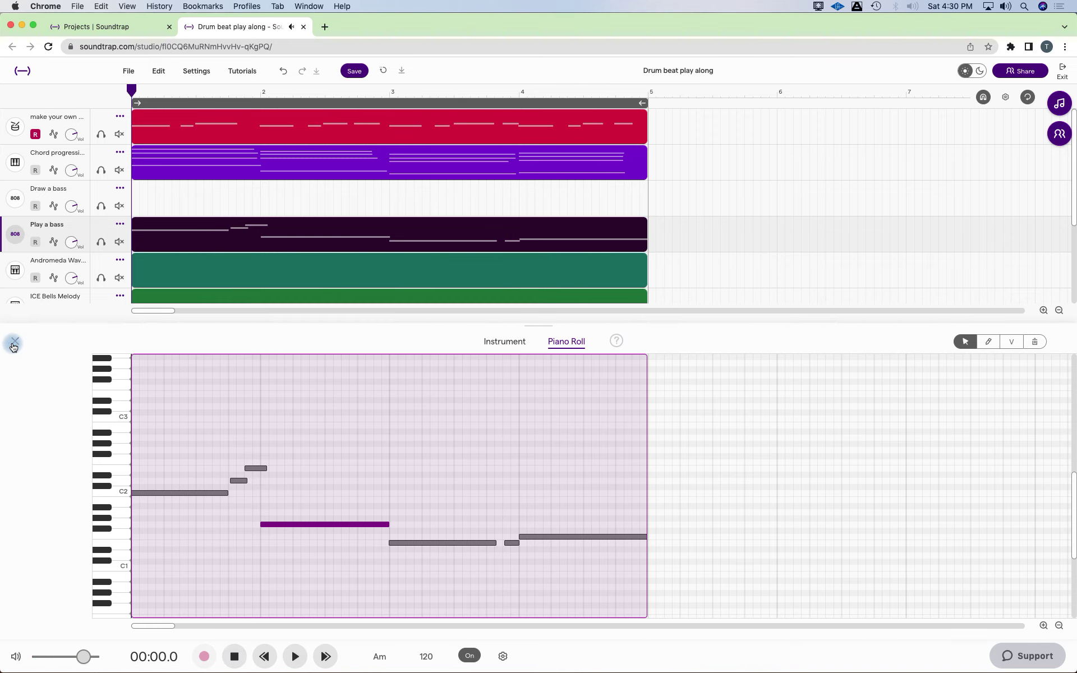
double_click(307, 162)
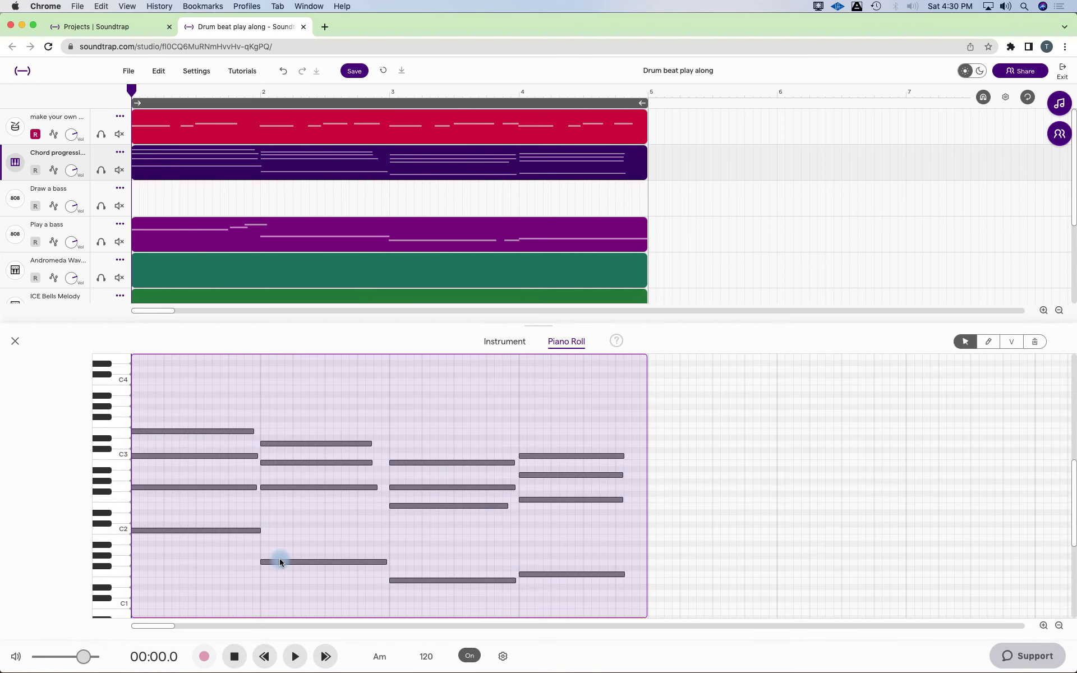
click(204, 531)
click(553, 574)
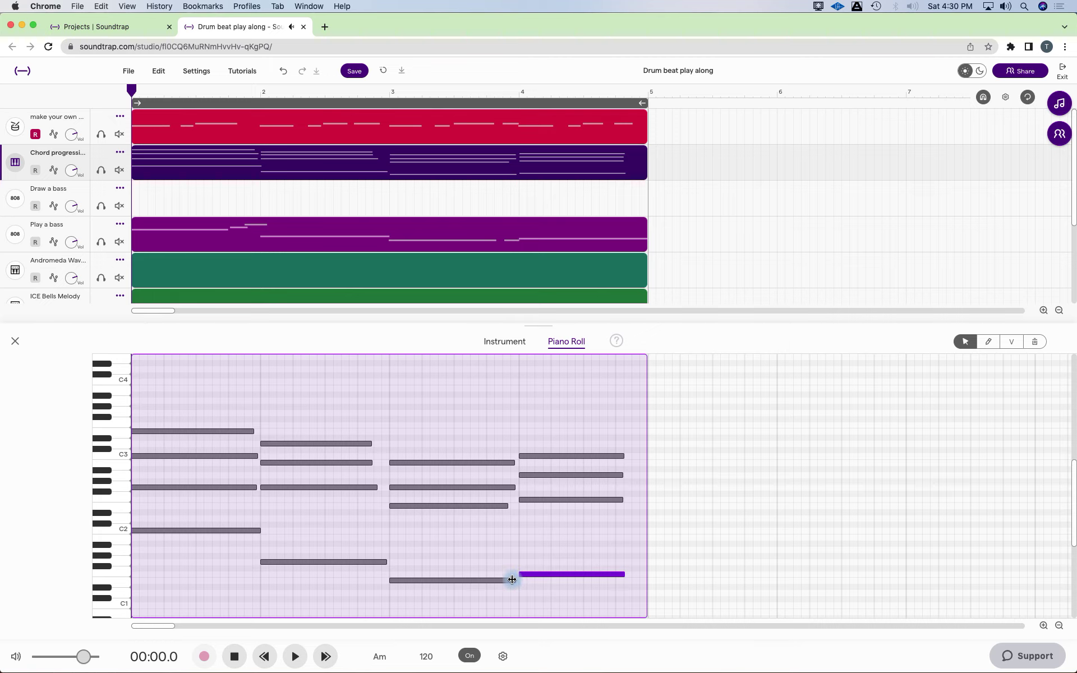
click(11, 343)
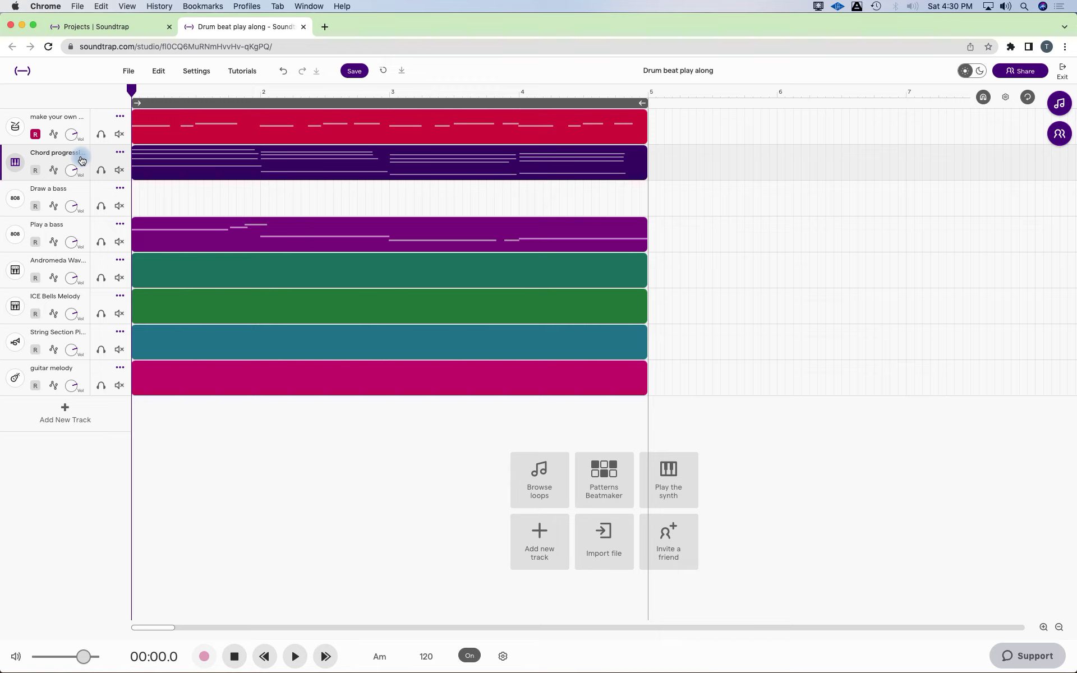
Duplicate the drum track twice, then open the original drum track's editor.
click(67, 119)
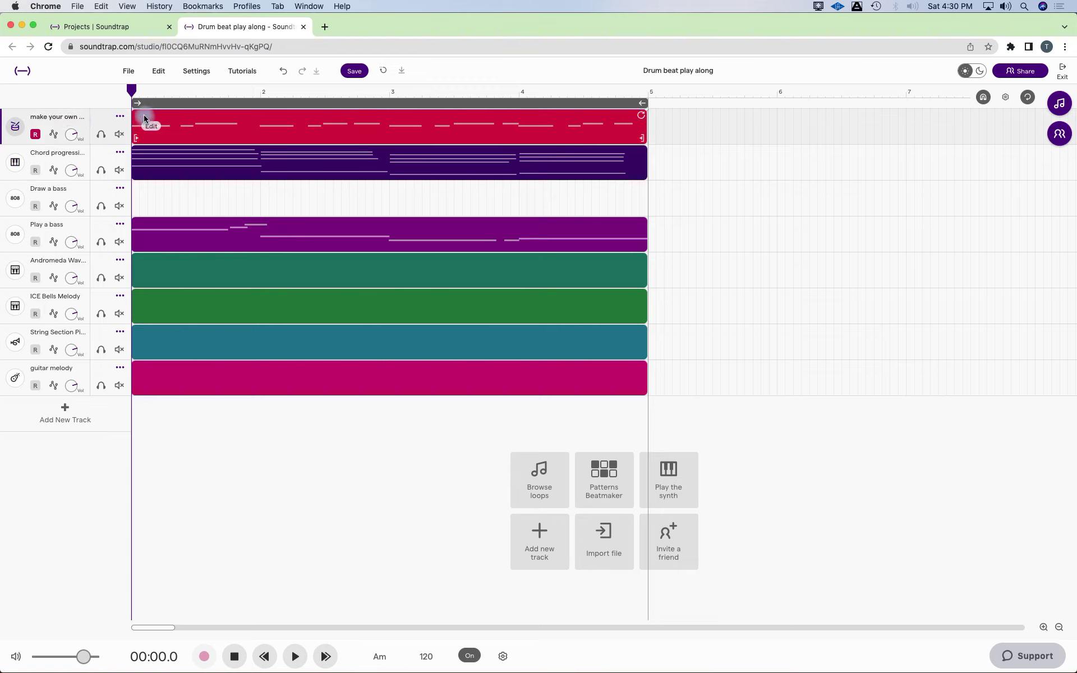
click(119, 117)
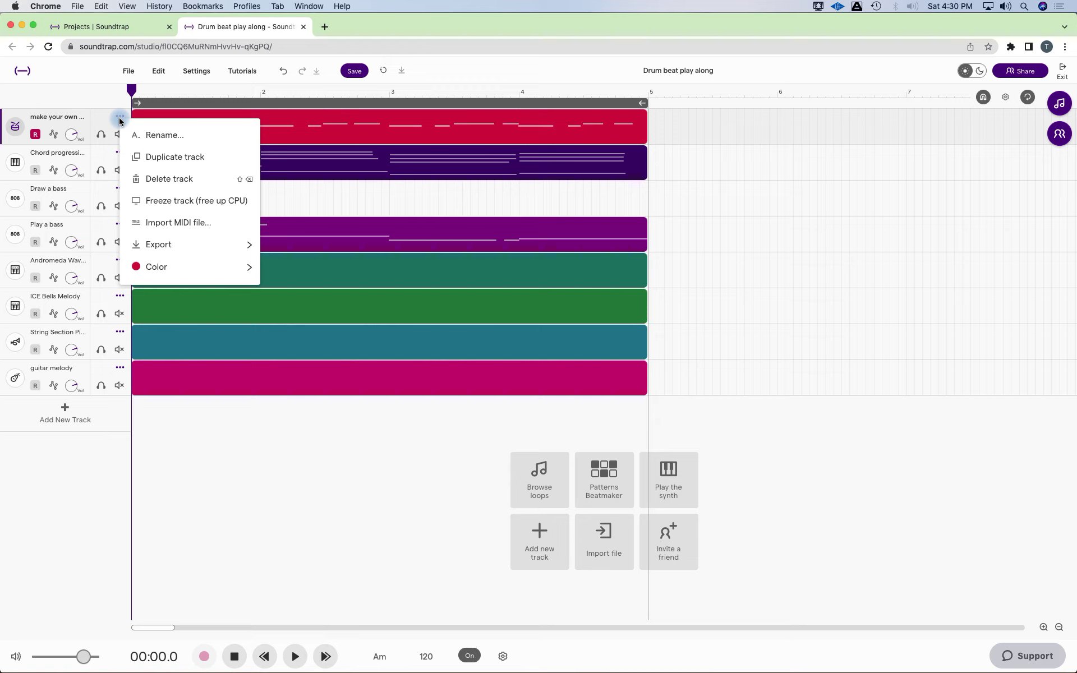
click(161, 158)
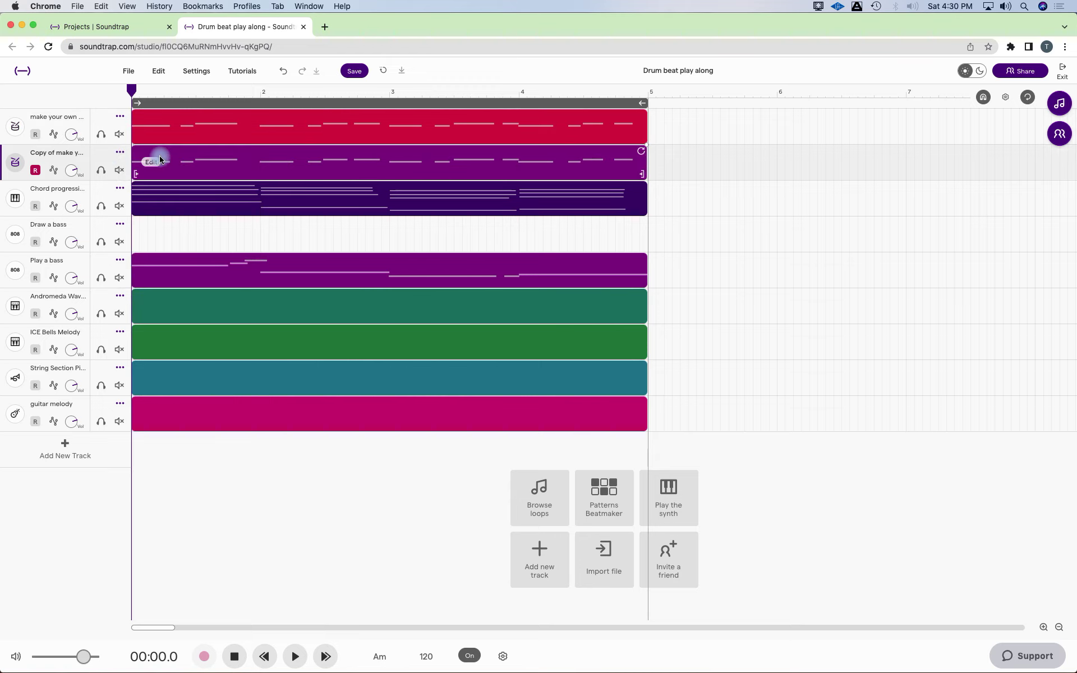
click(235, 171)
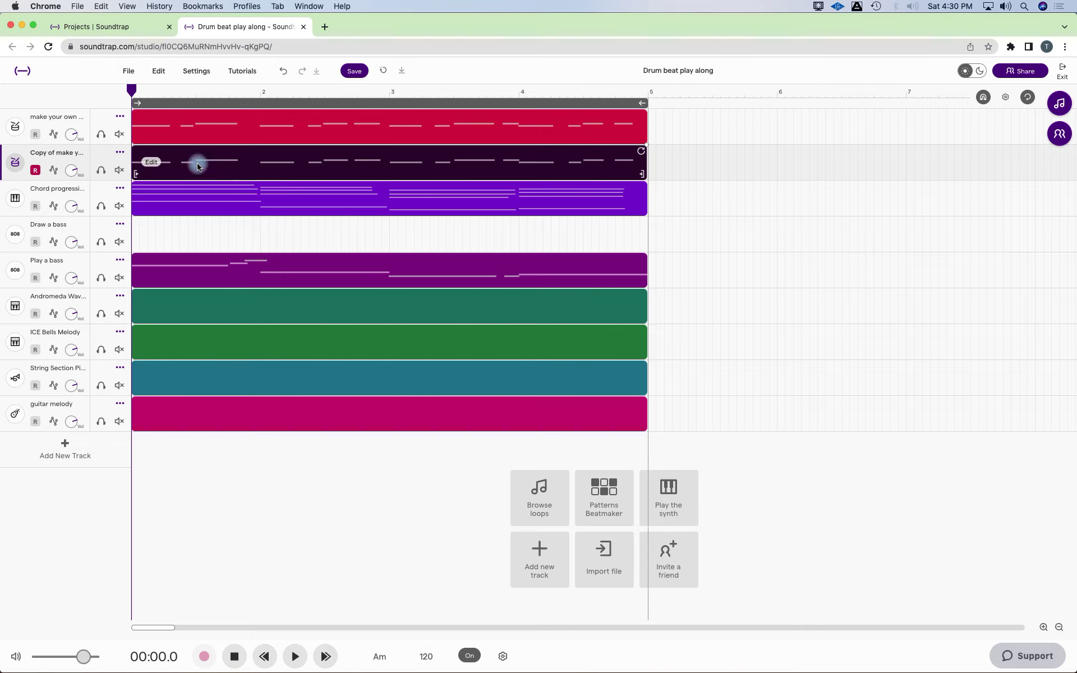
click(119, 155)
click(171, 192)
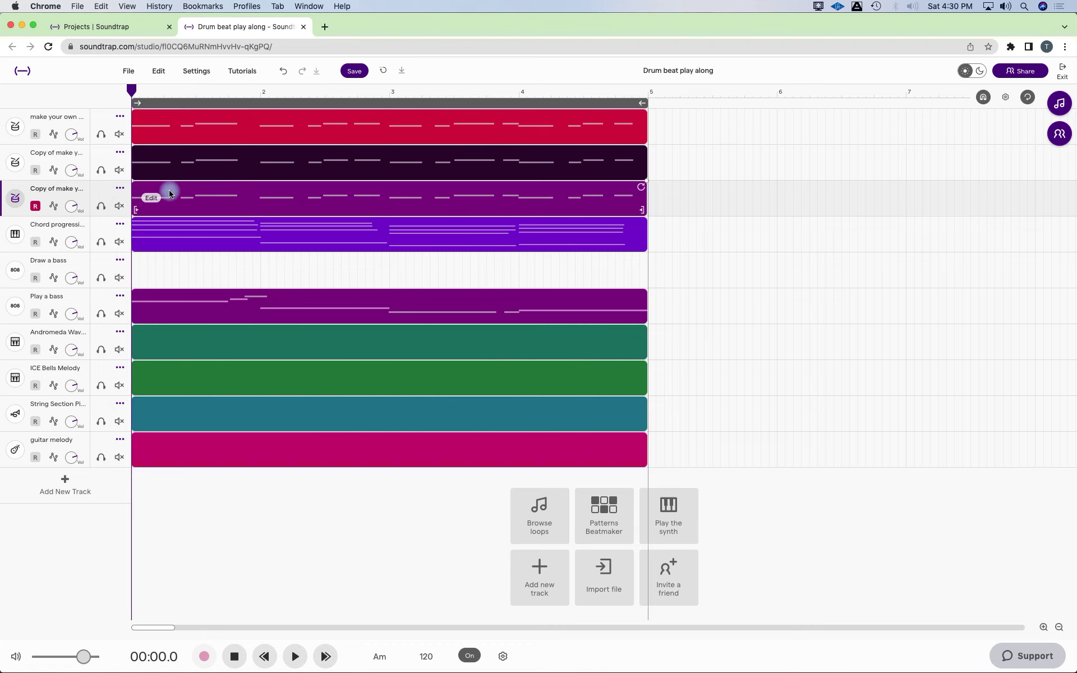
click(192, 134)
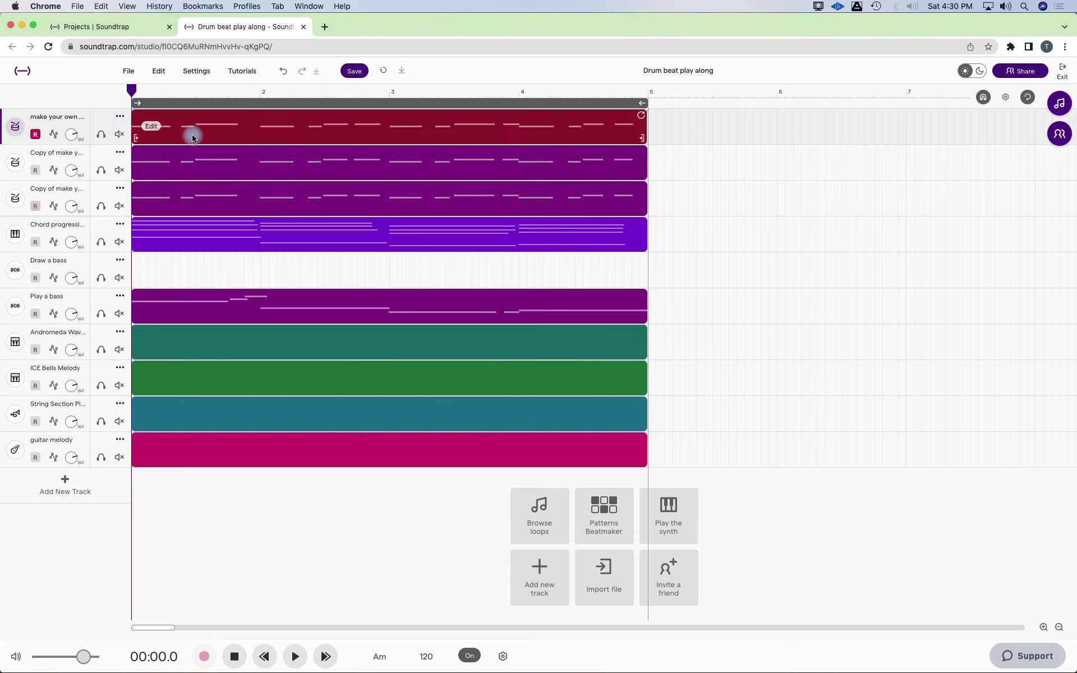
double_click(192, 133)
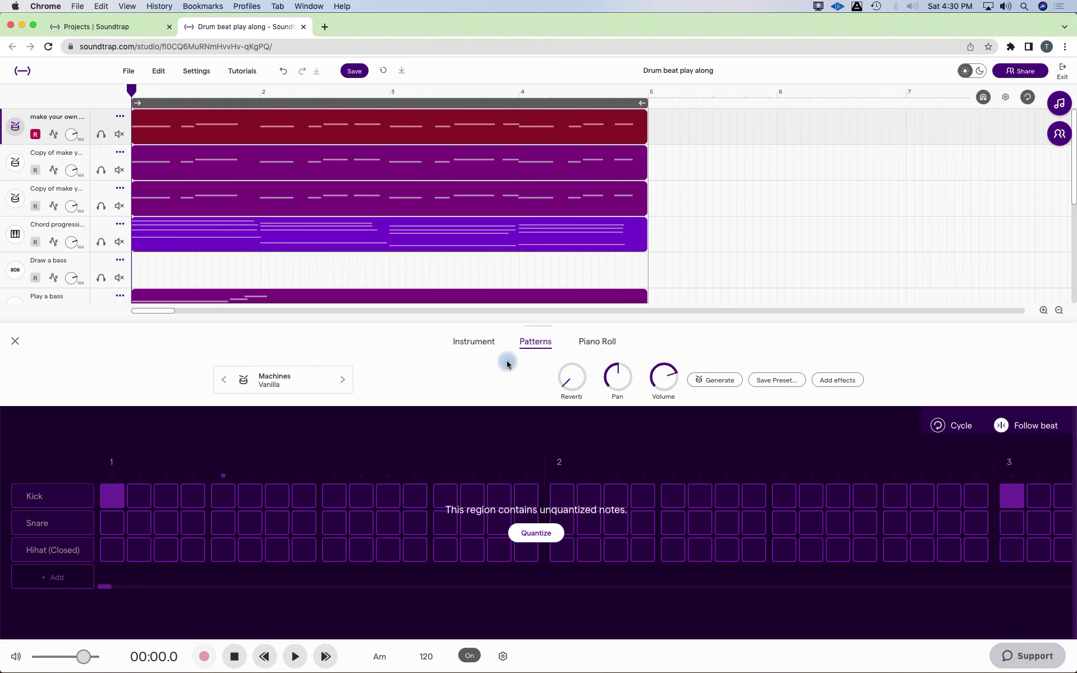
In the Piano Roll, delete the upper-row notes in bars 1–4, keeping only C1 hits, and close.
click(601, 344)
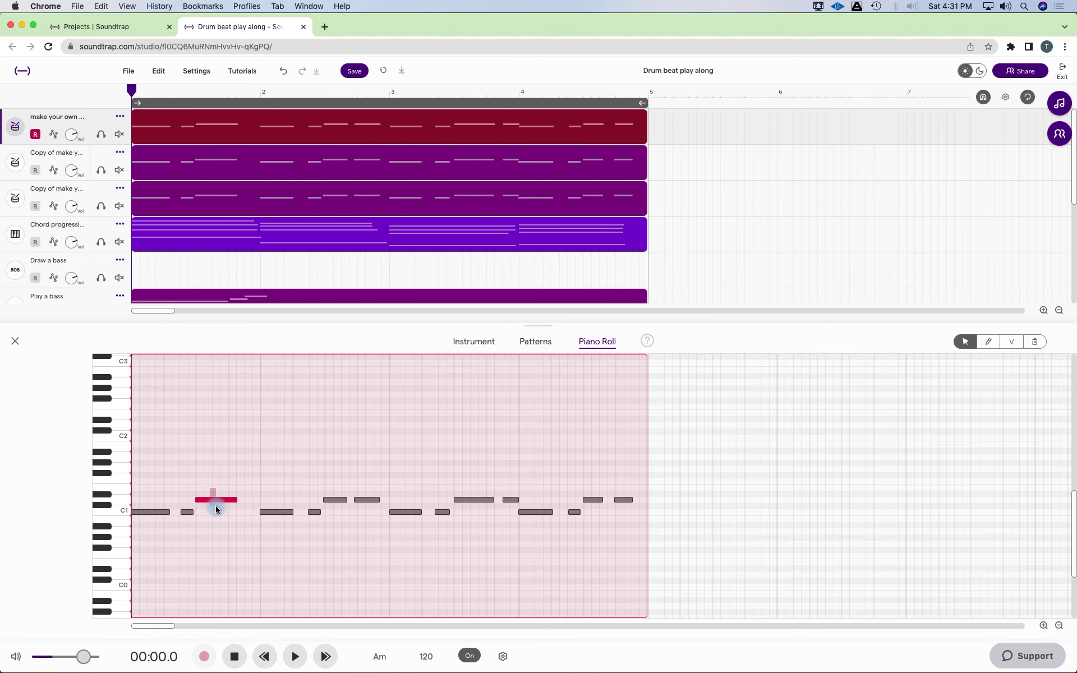
key(BackSpace)
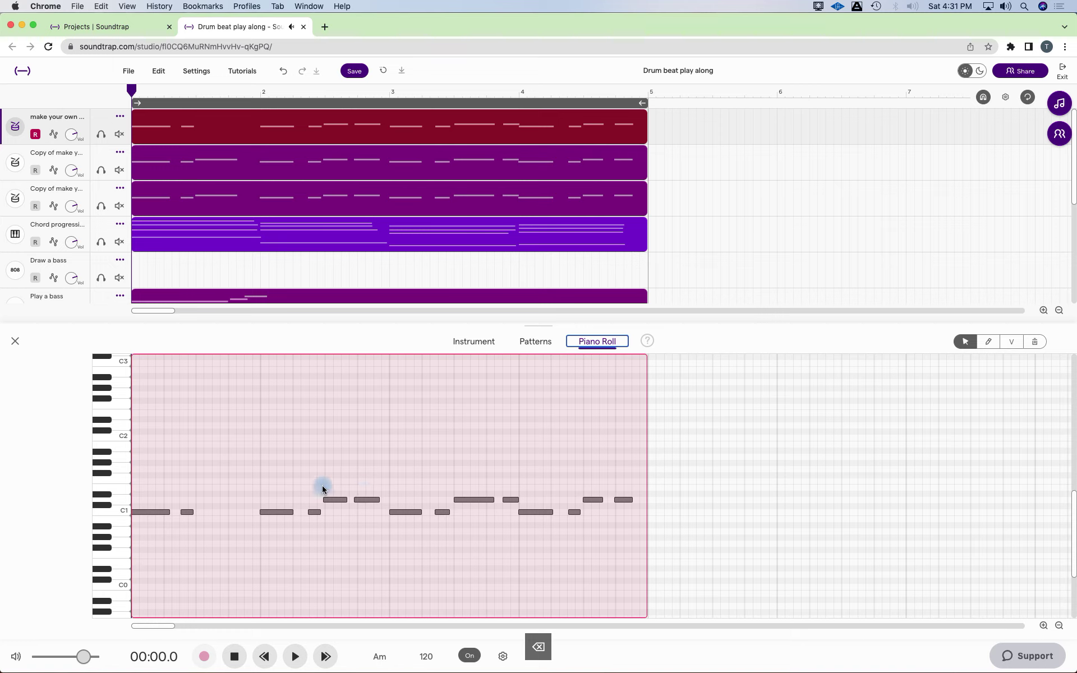
drag(323, 486, 383, 510)
key(BackSpace)
drag(461, 486, 522, 503)
key(BackSpace)
drag(587, 489, 630, 502)
key(BackSpace)
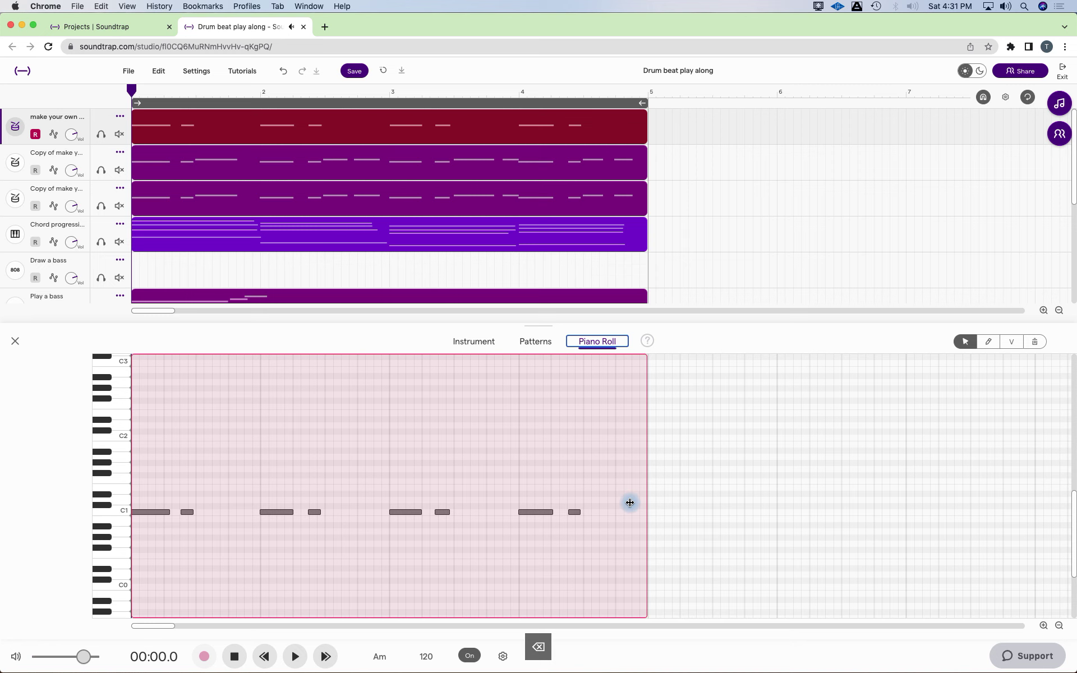
click(18, 342)
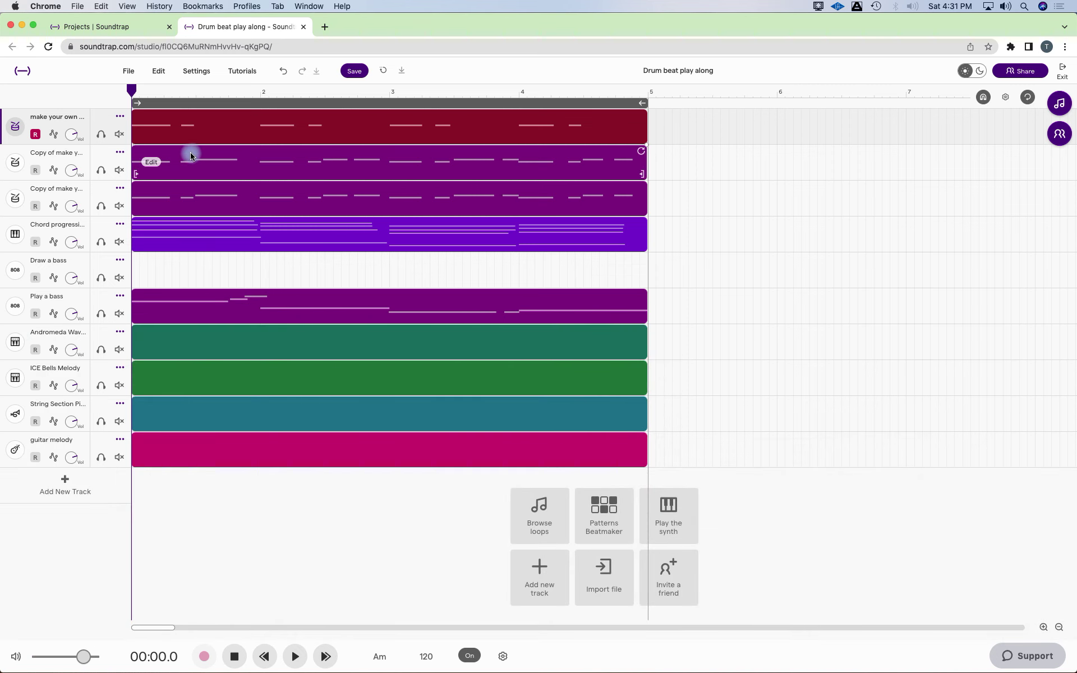
In the copy's Piano Roll, delete all C1 notes so only D1 hits remain, then close.
double_click(191, 152)
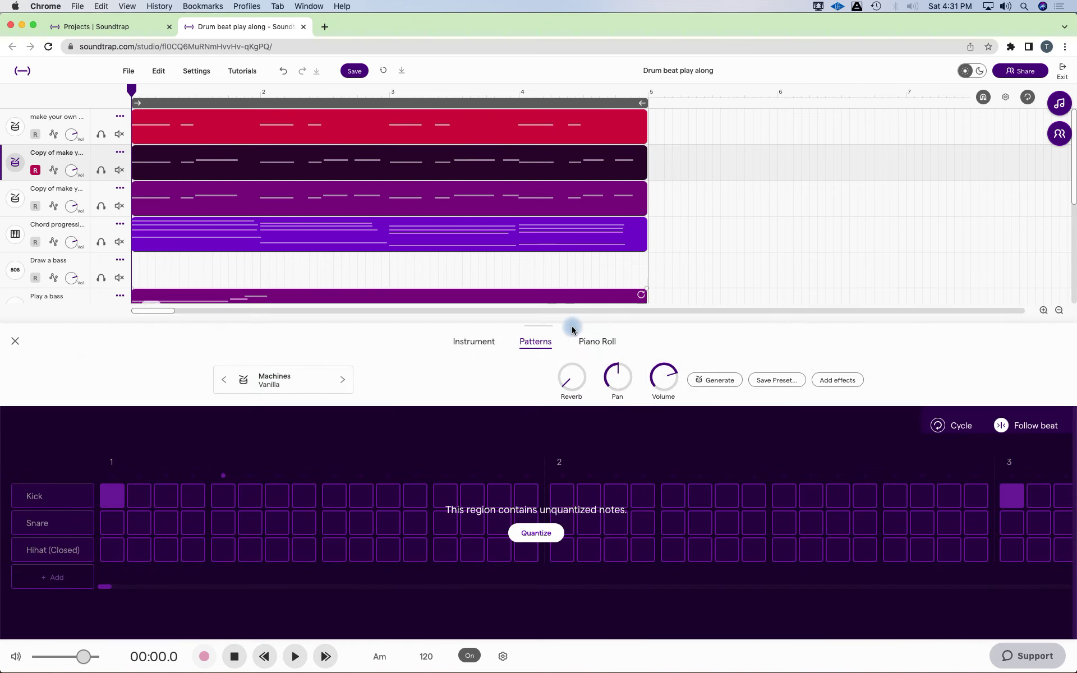
click(598, 341)
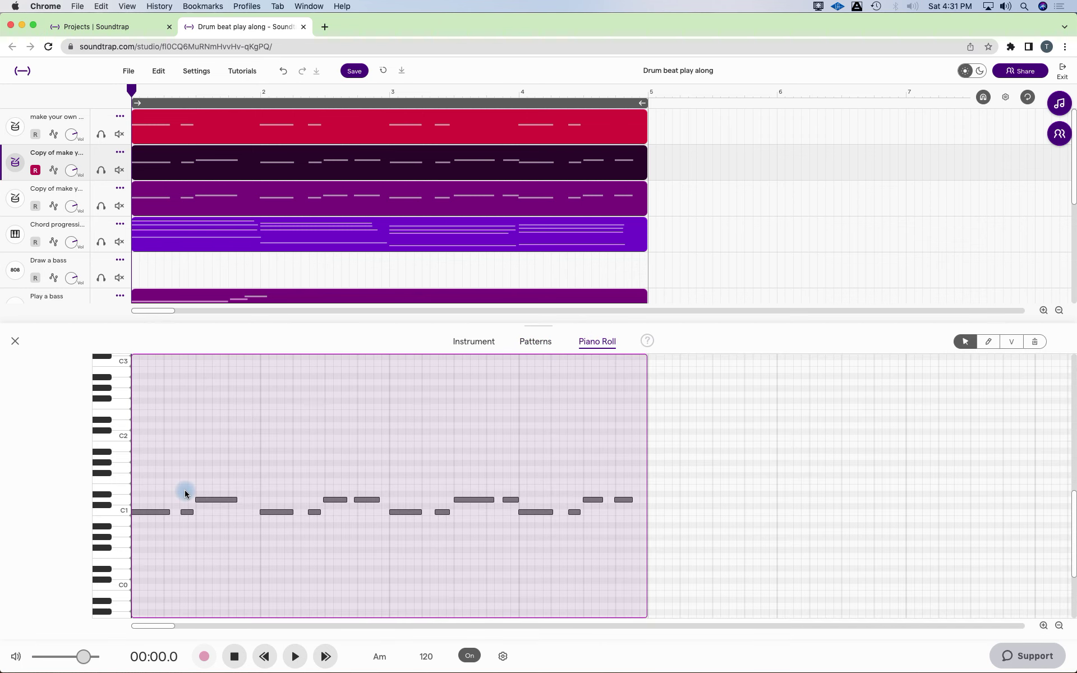
drag(147, 503, 321, 524)
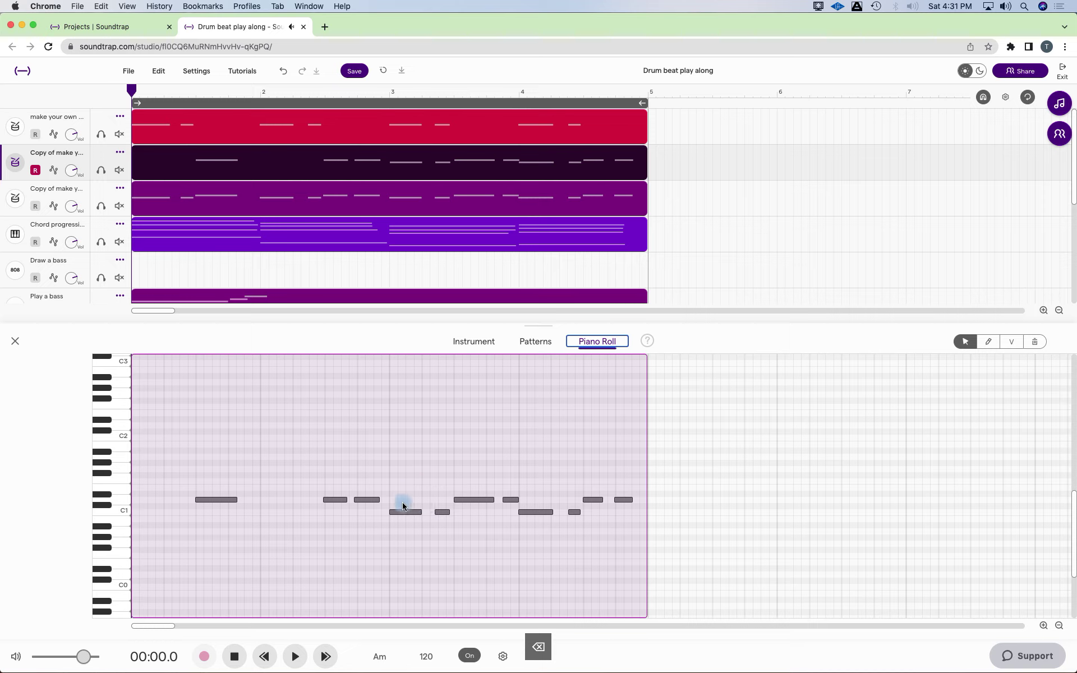
drag(440, 520, 578, 528)
key(BackSpace)
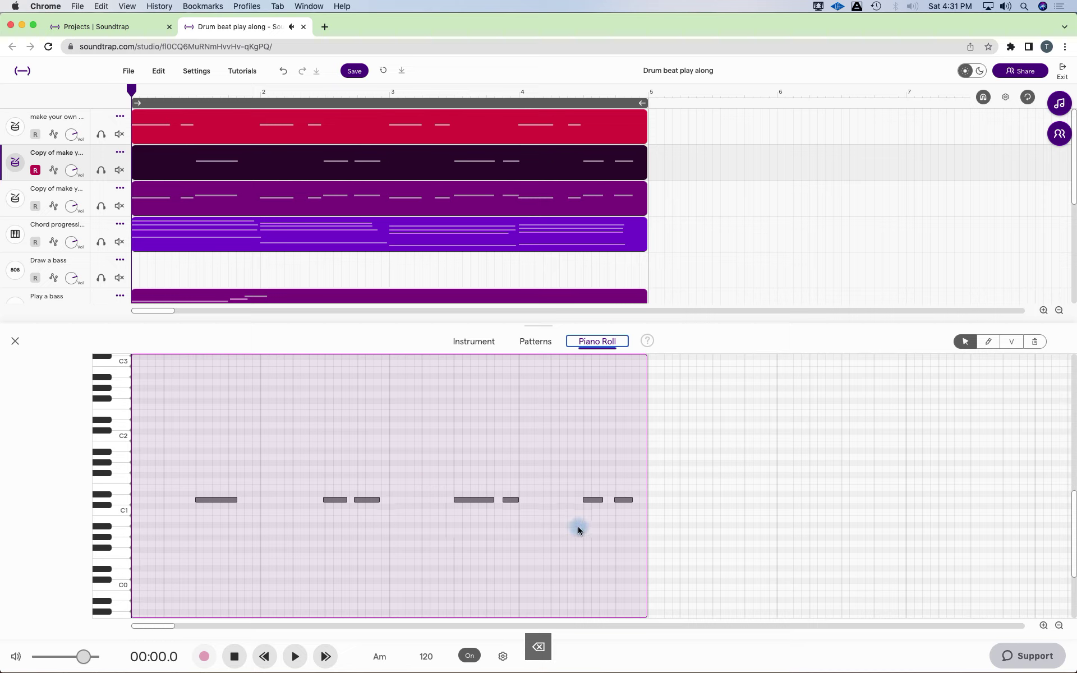
click(617, 500)
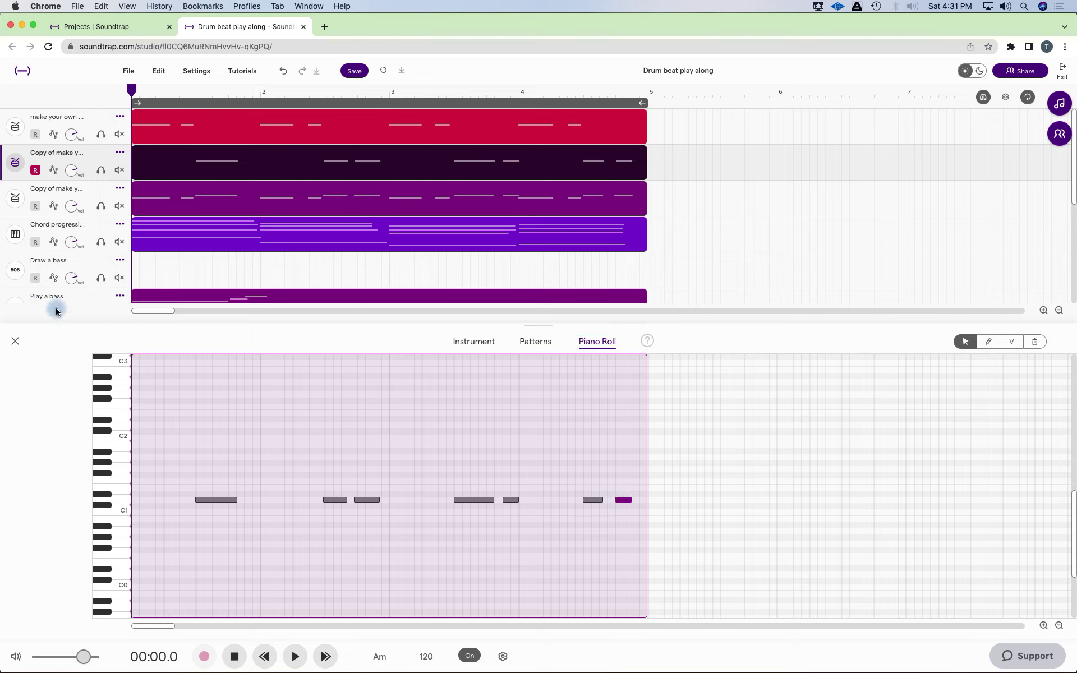
click(16, 342)
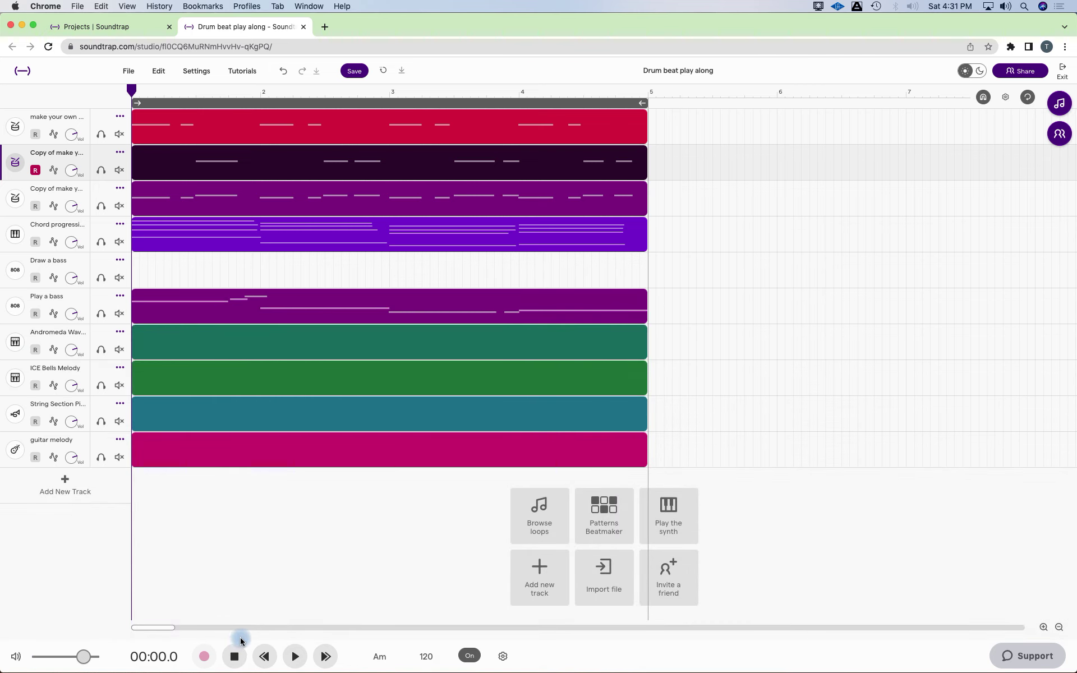
click(295, 657)
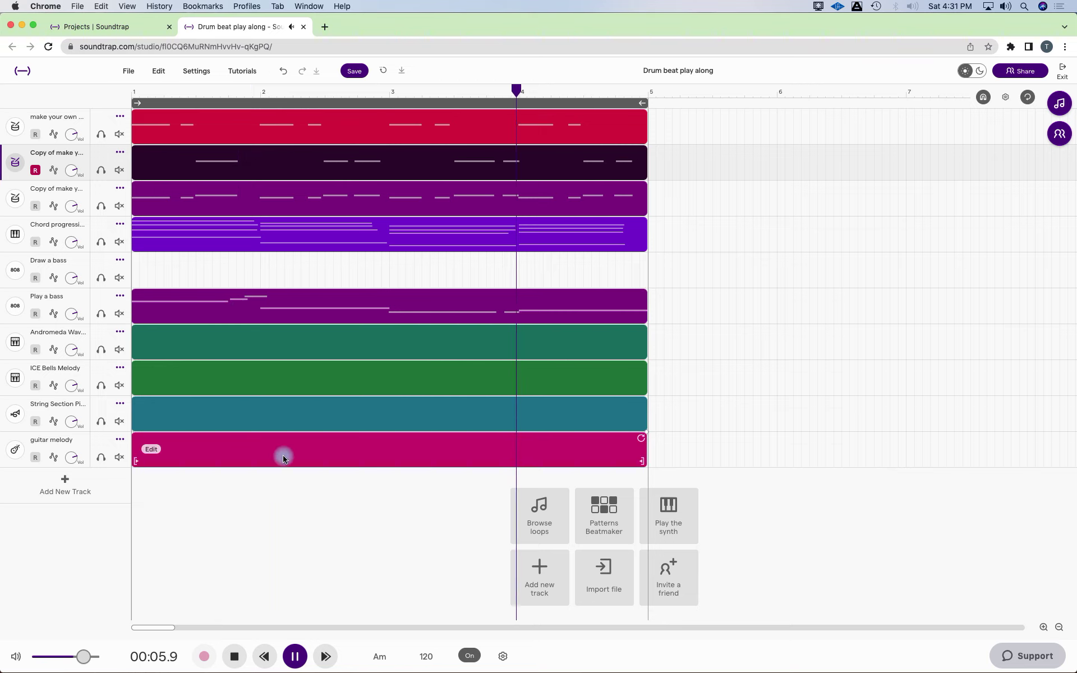
click(234, 658)
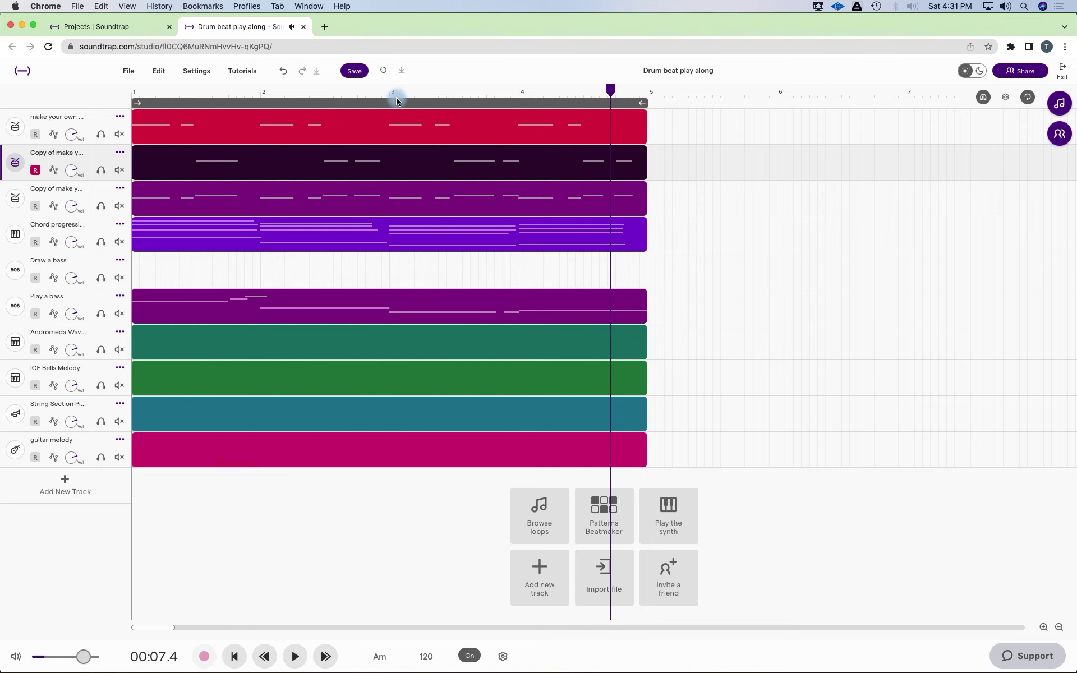
Check the first drum clip's C1 notes at bars 2, 3 and 4 in the Piano Roll, rewind, and close.
double_click(404, 134)
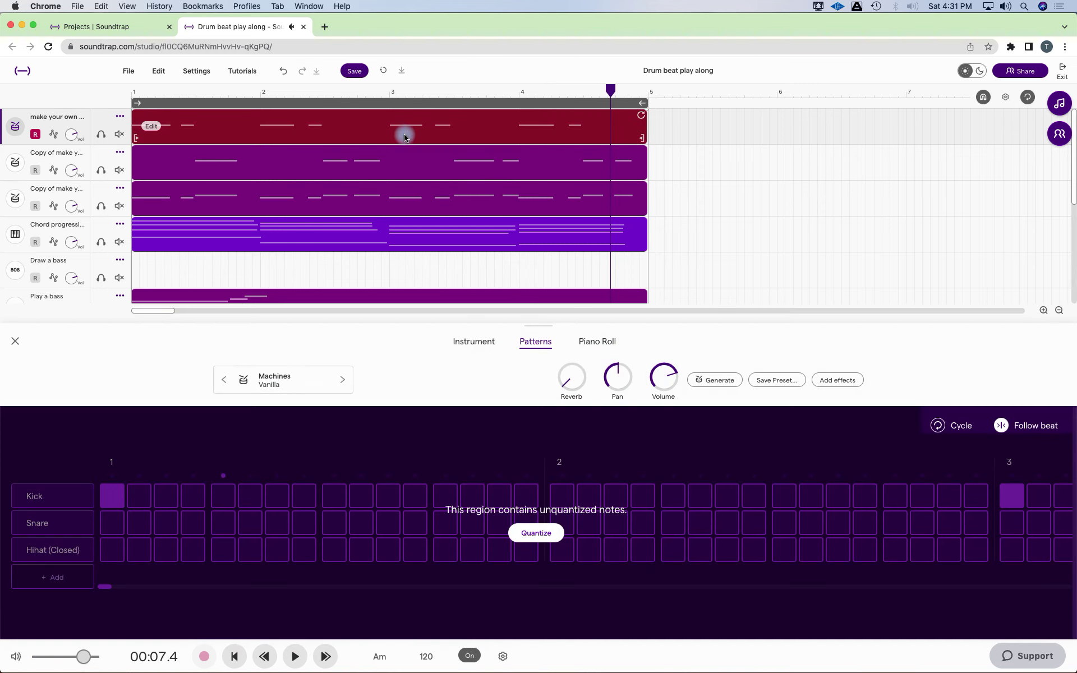
click(599, 341)
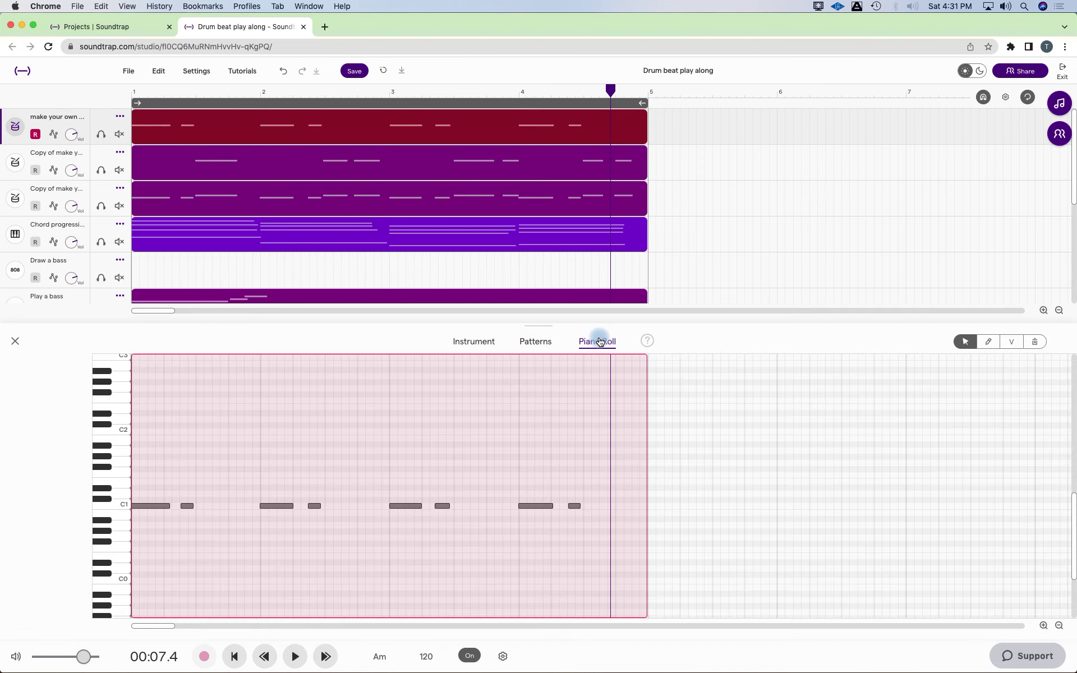
click(260, 506)
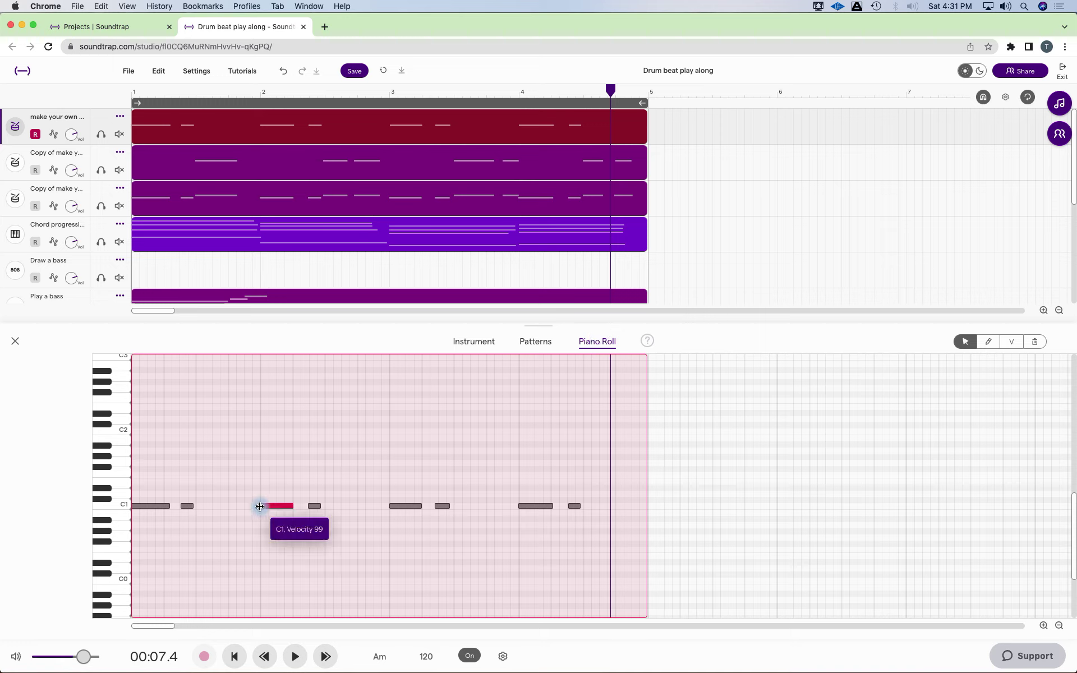
click(389, 506)
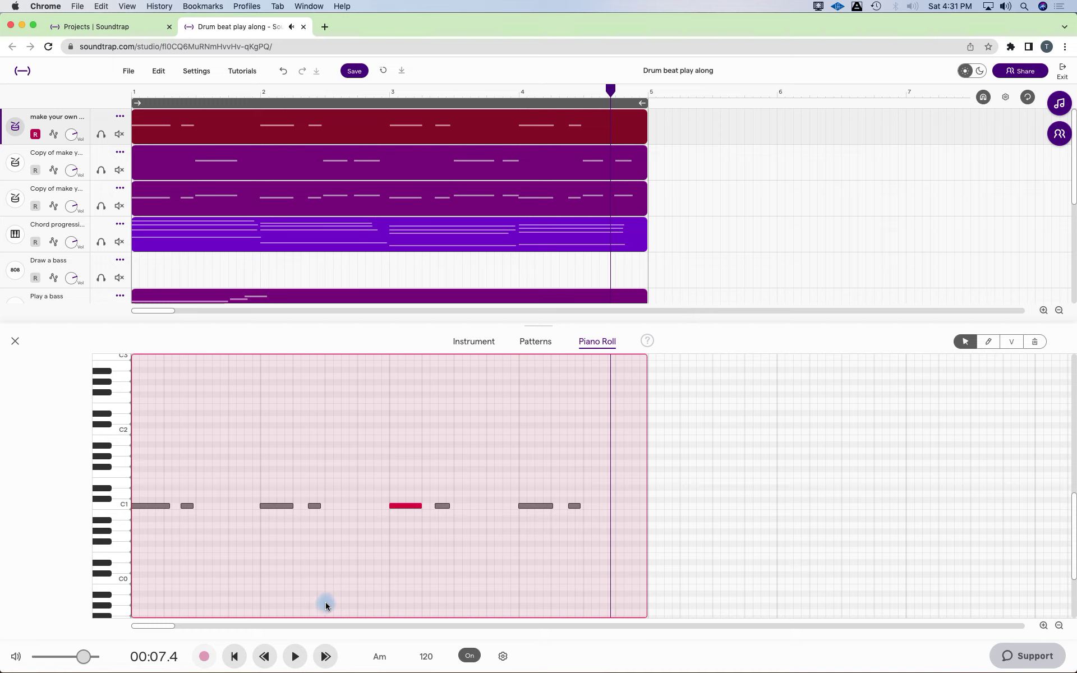
click(521, 507)
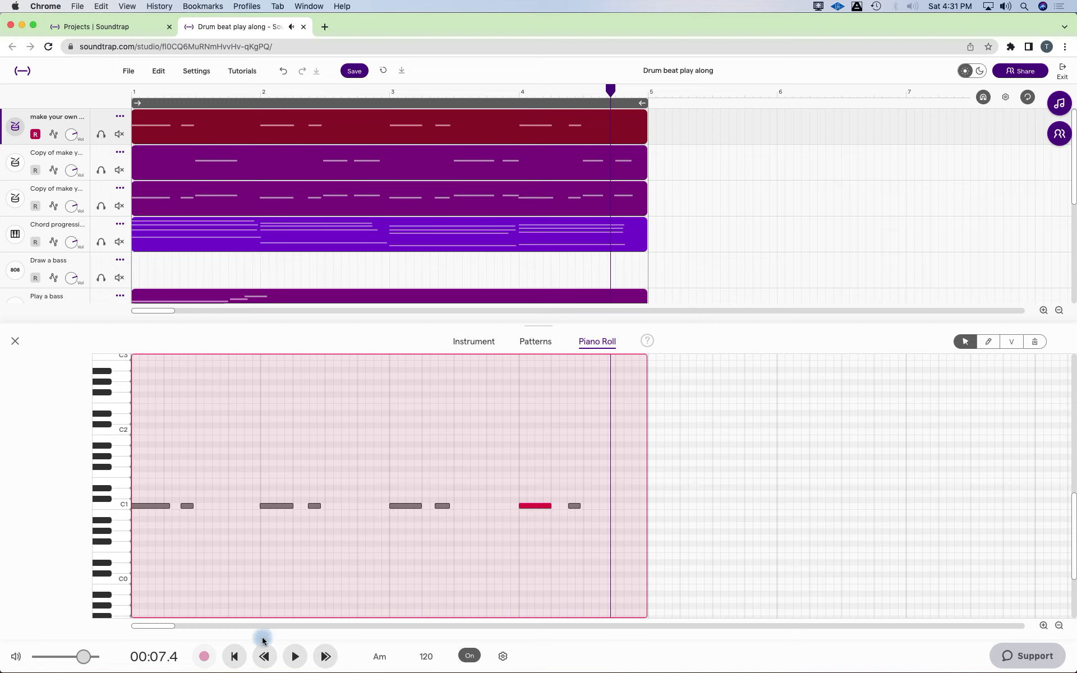
click(236, 658)
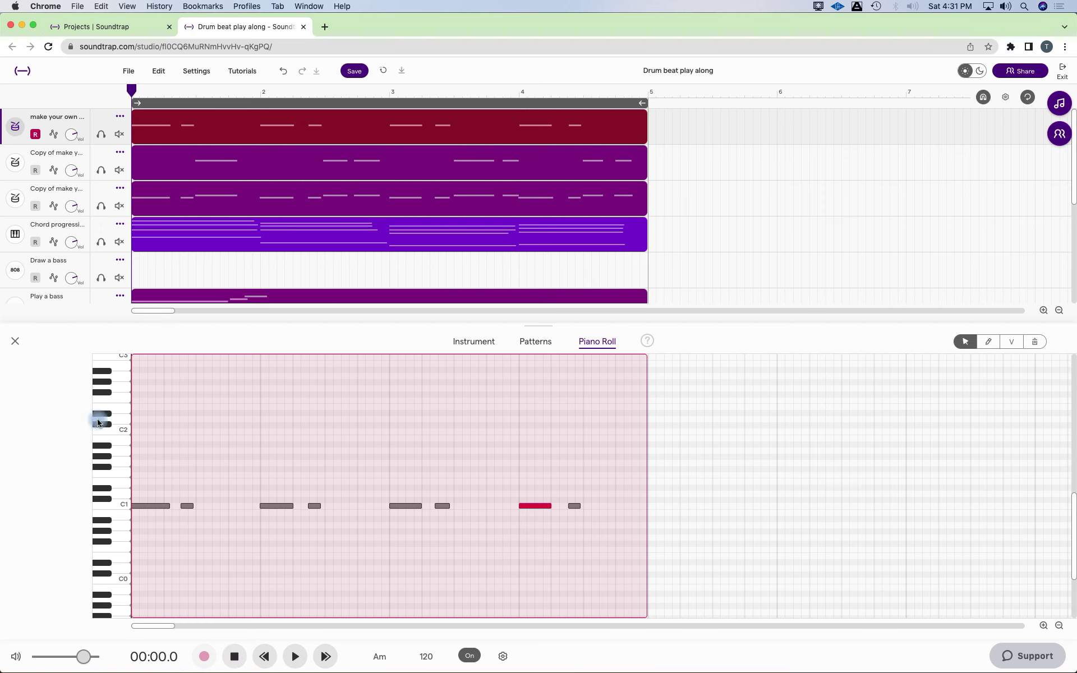
click(16, 341)
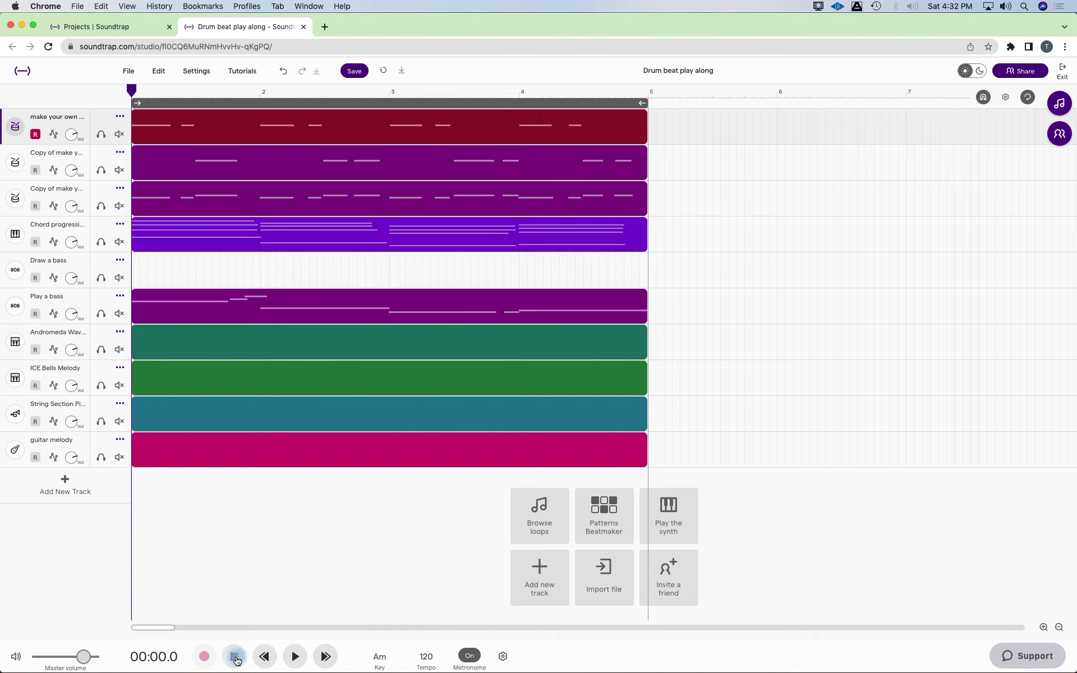
click(295, 656)
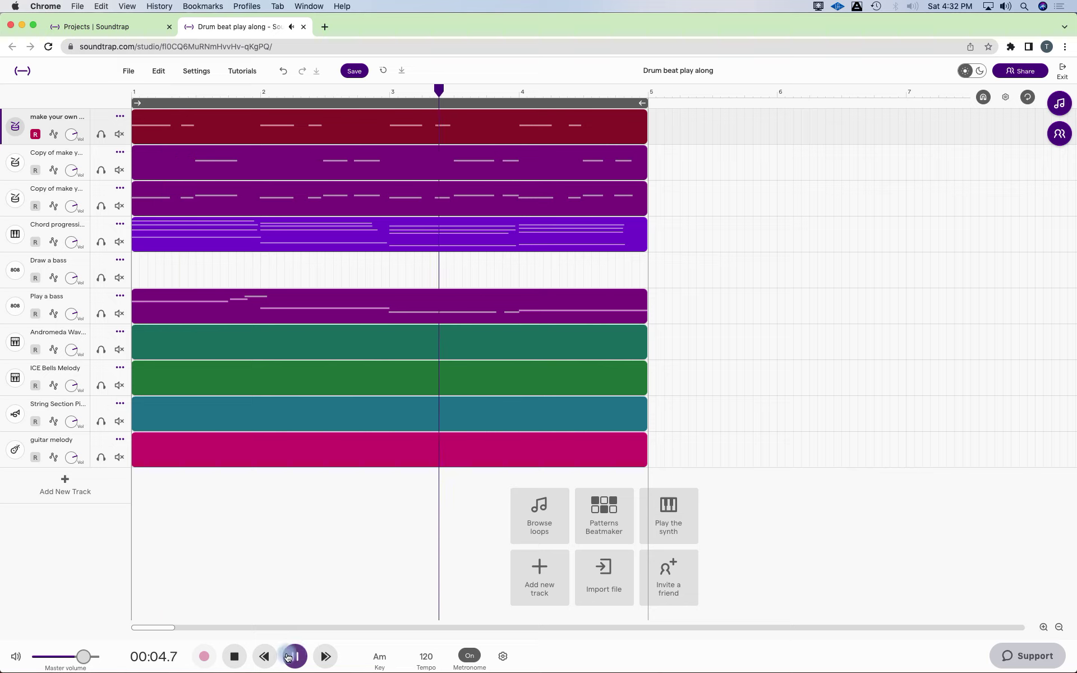
click(236, 658)
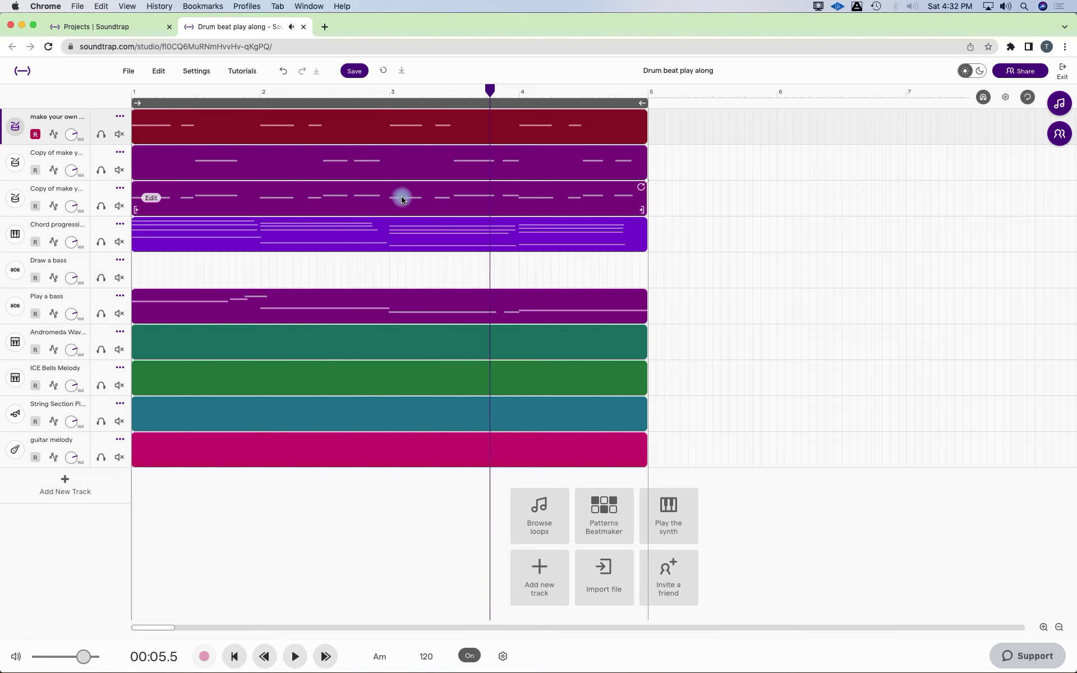
Open the Chord progression clip's notes and marquee-select the bar 3 chord, then open the second drum track's clip.
double_click(397, 237)
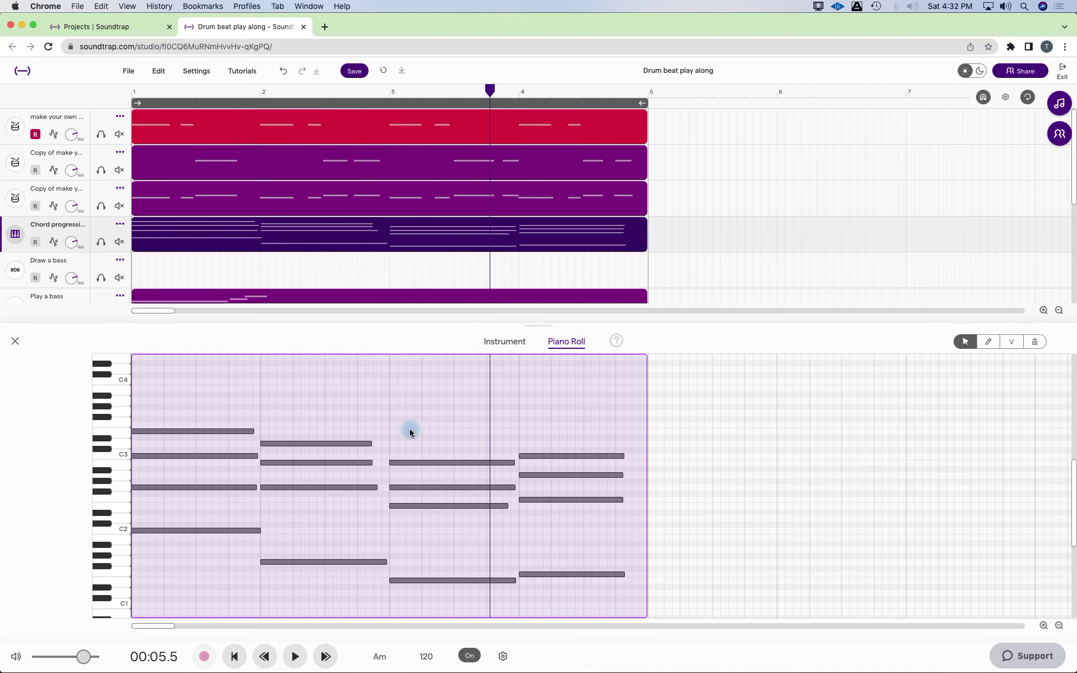
drag(411, 428, 415, 613)
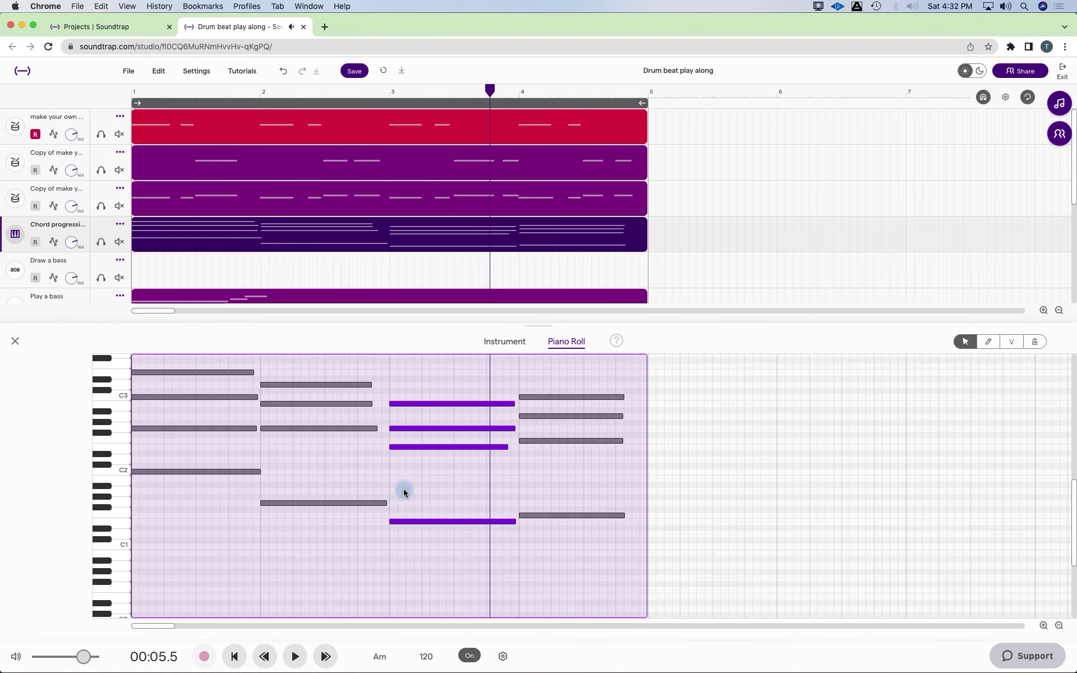
click(452, 168)
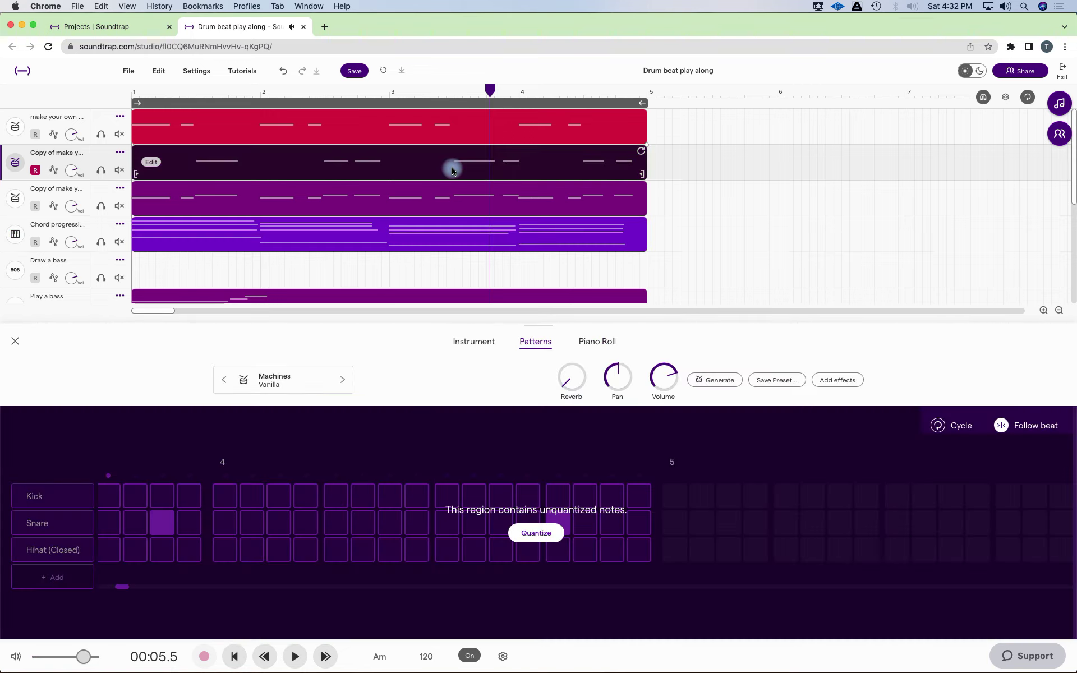
Show the second drum clip as a piano roll and play its note before bar 4 from mid bar 2.
click(596, 341)
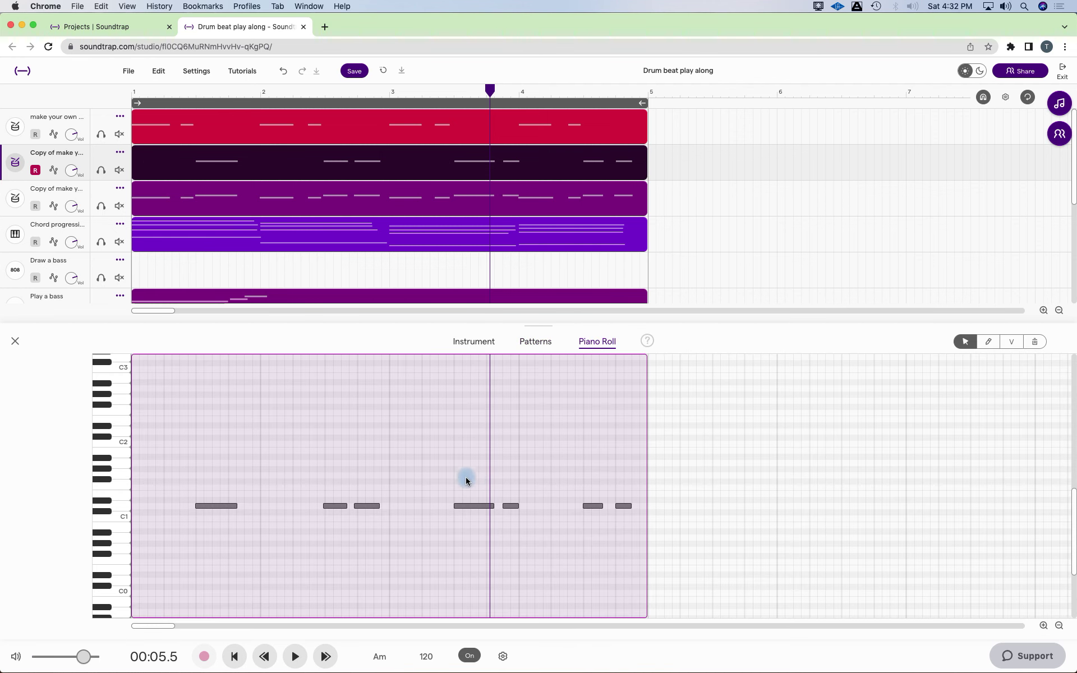
click(466, 506)
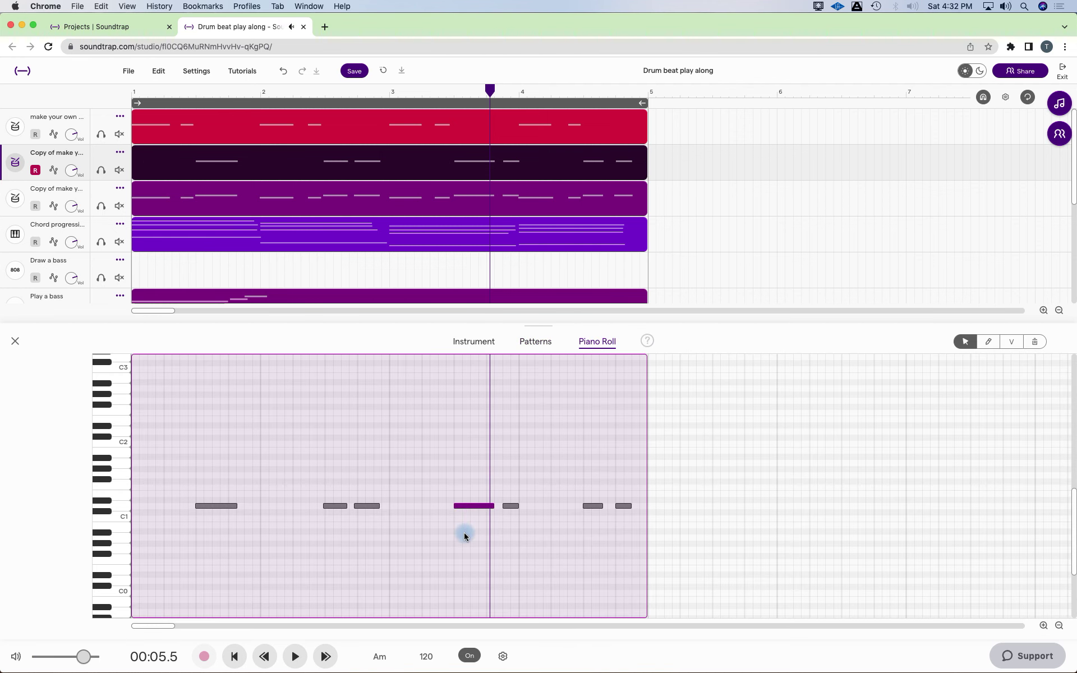
click(324, 91)
key(space)
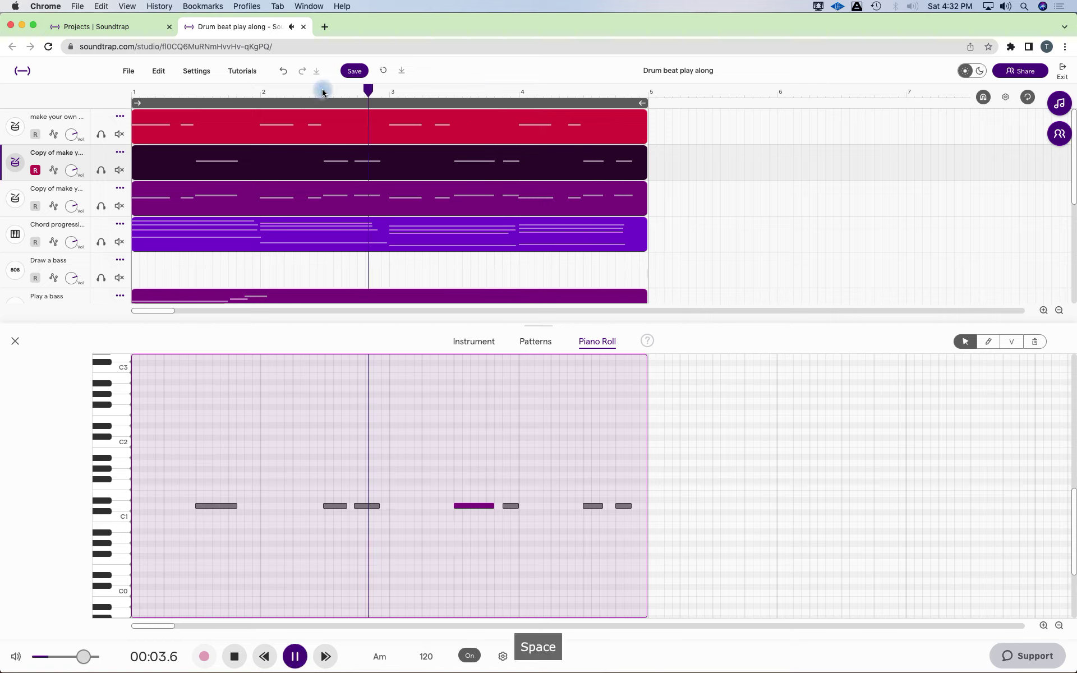
key(space)
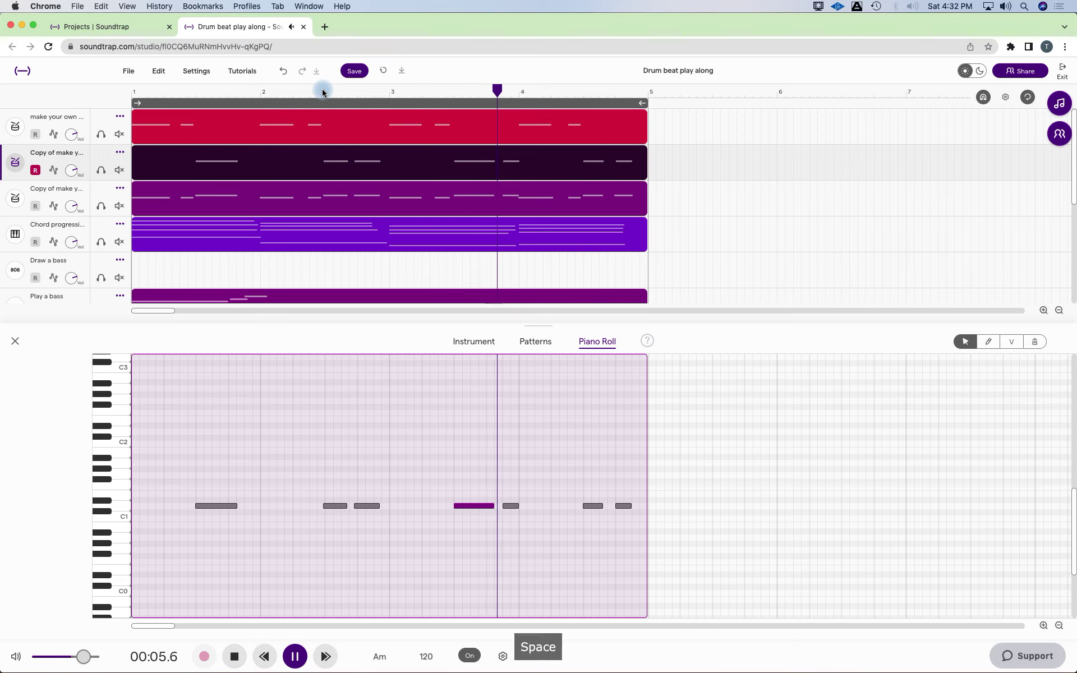
key(space)
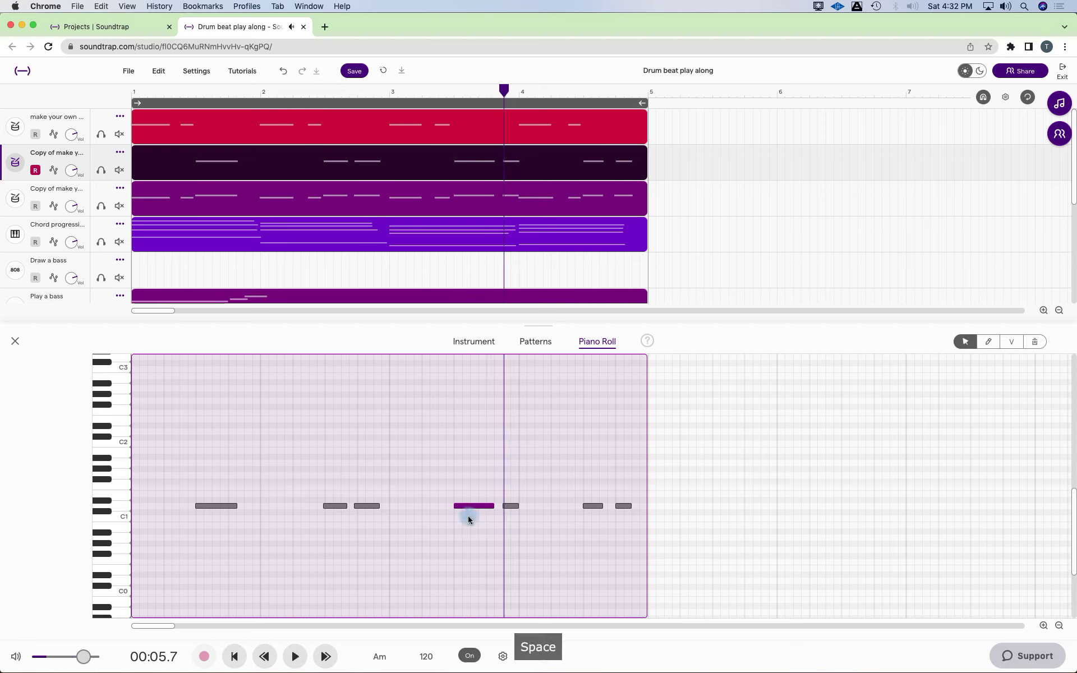
key(space)
mouse_move(450, 508)
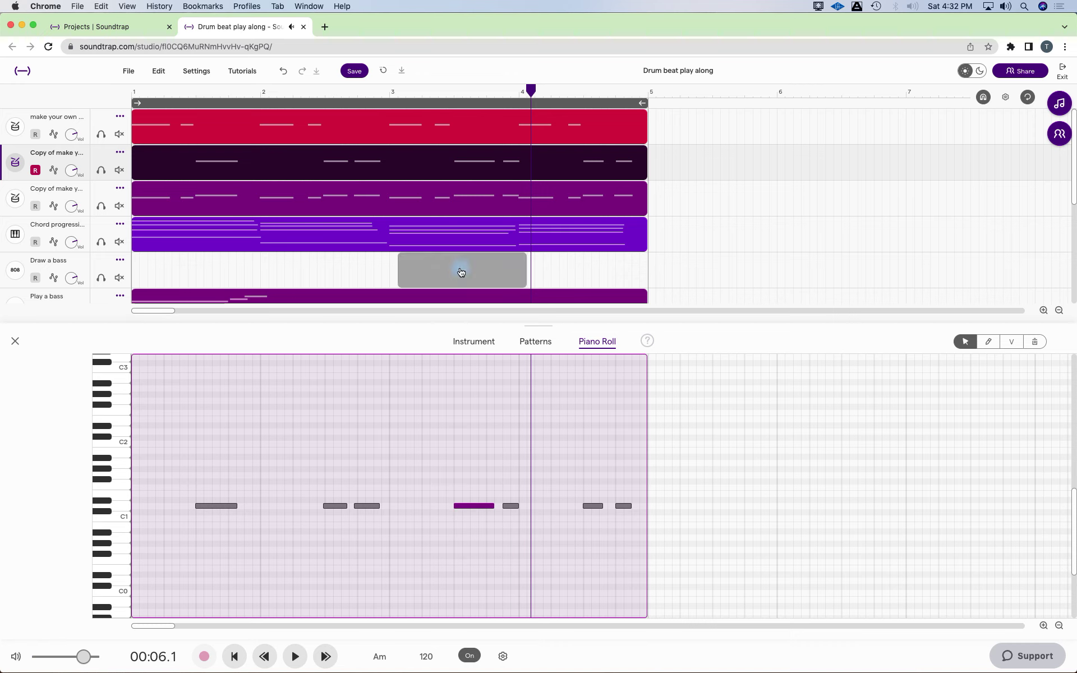
Delete the third drum track's clip and create a new beat pattern that extends to bar 5.
click(12, 342)
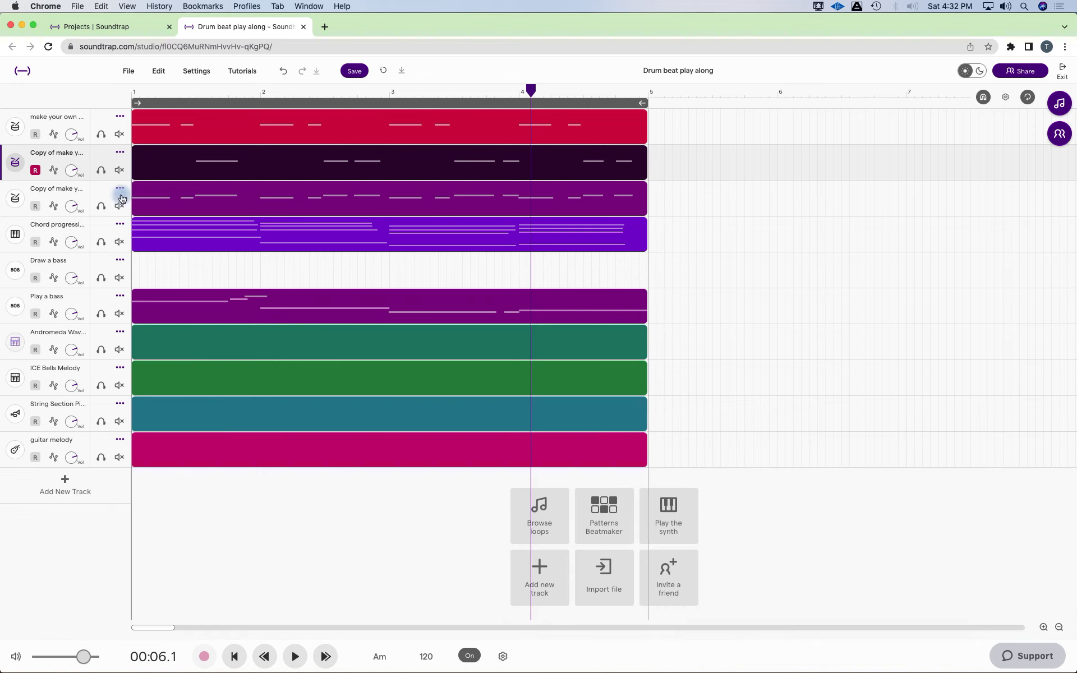
click(236, 211)
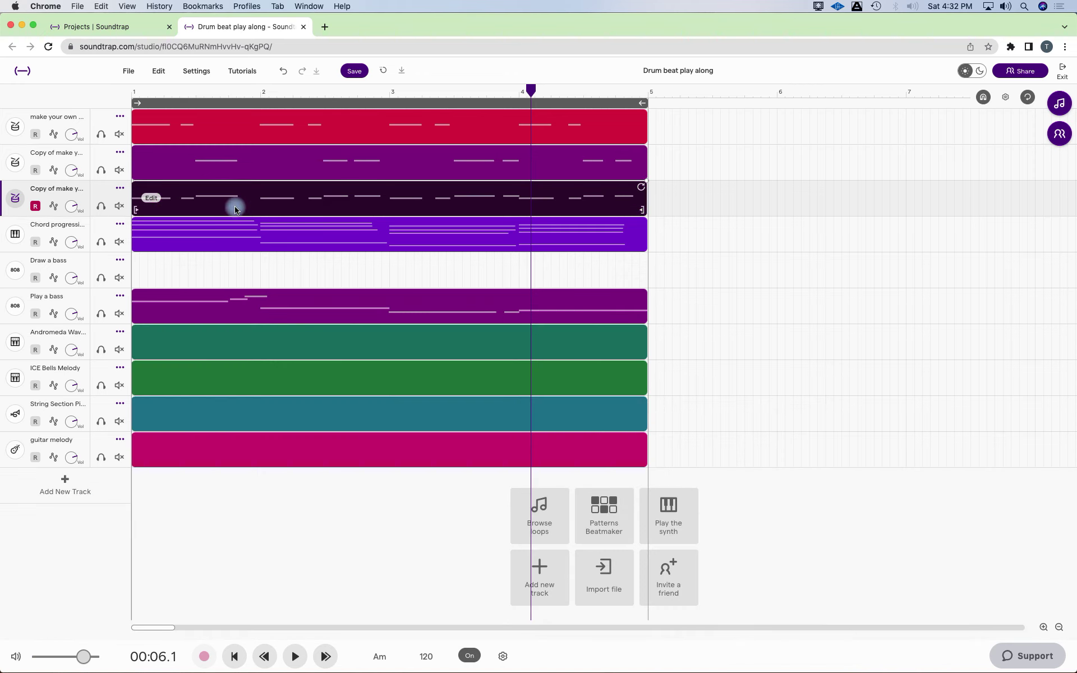
key(Delete)
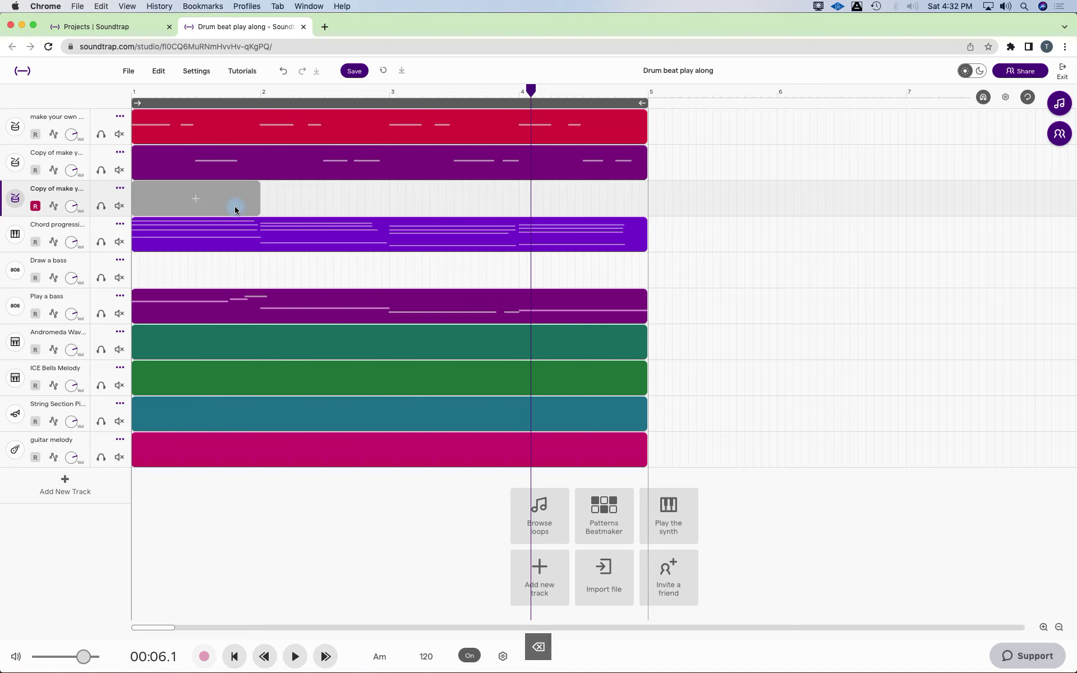
click(170, 207)
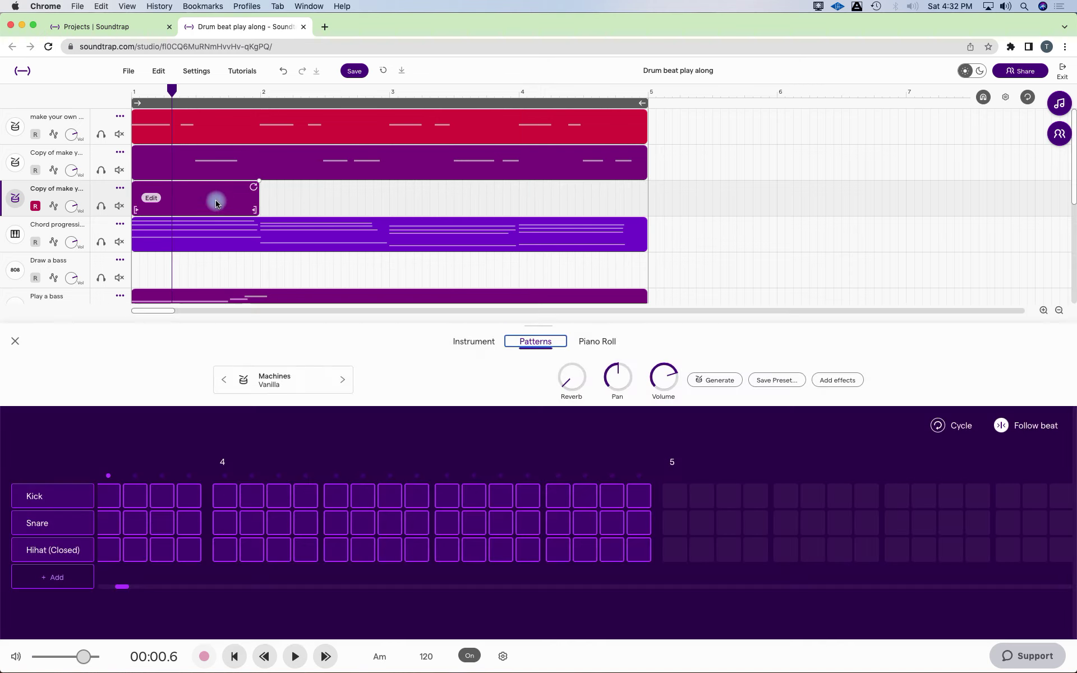
drag(257, 210, 569, 216)
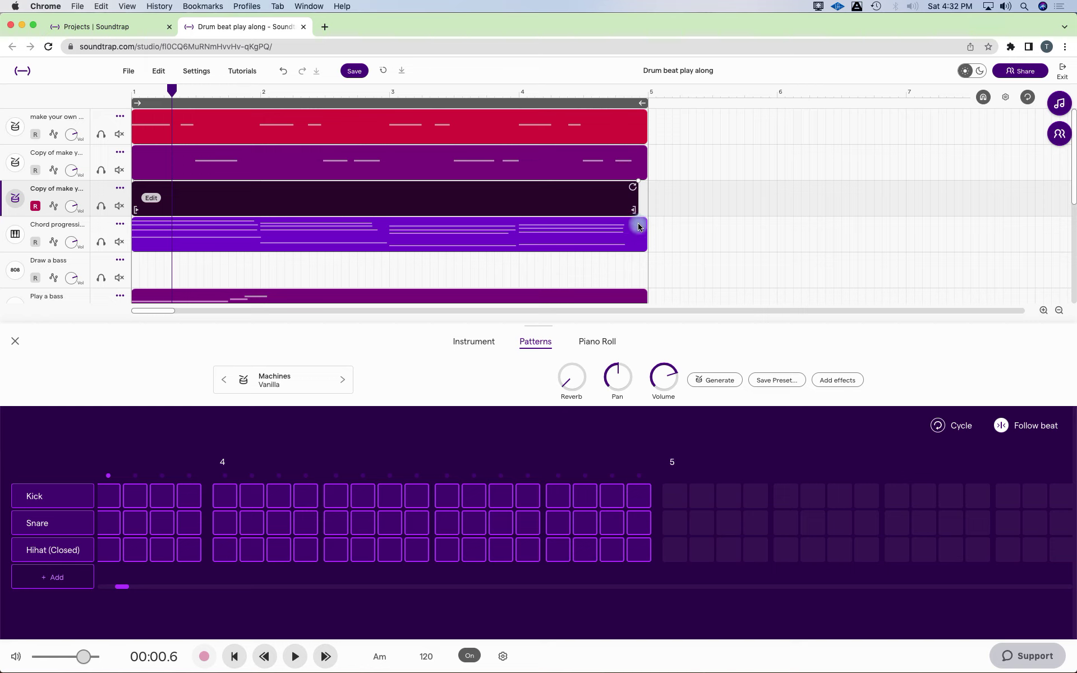
drag(638, 224, 648, 224)
Shorten the loop range to bar 1 only and zoom the timeline in.
drag(123, 583, 90, 589)
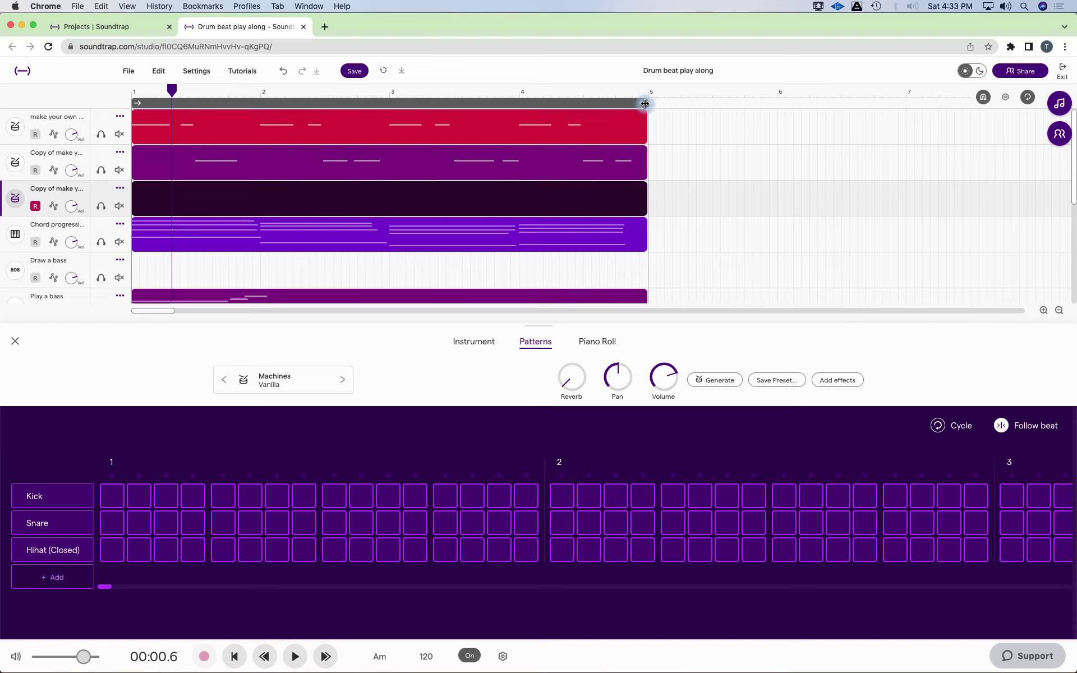
drag(645, 103, 202, 102)
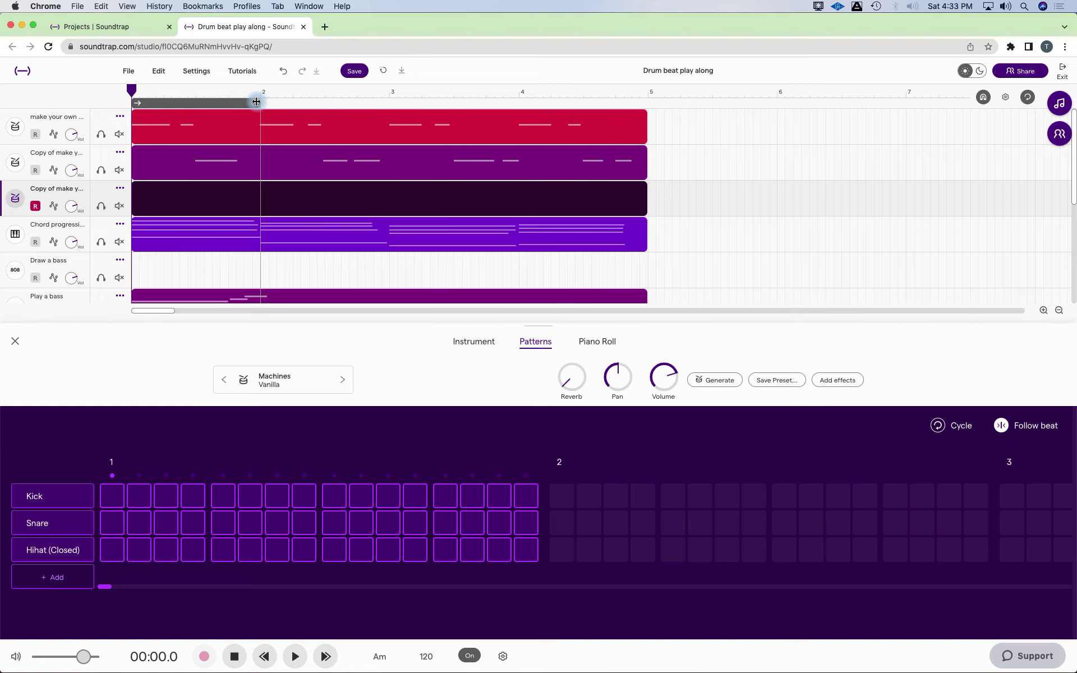
key(super+plus)
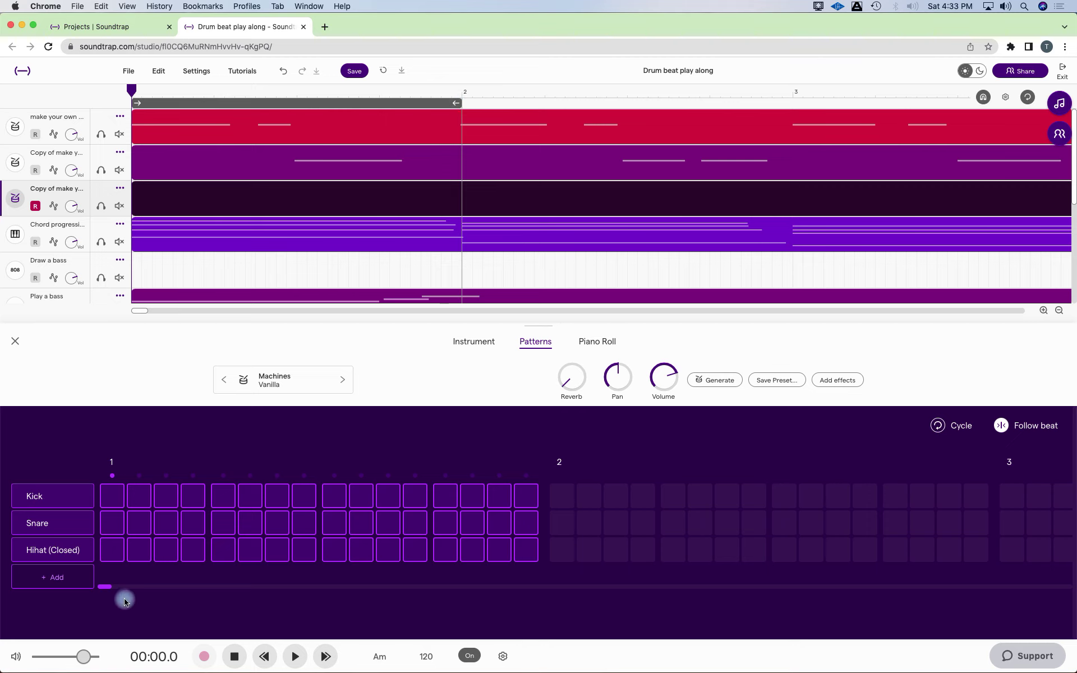
Turn on closed hi-hat steps 1, 3, 5, 7, 9, 11 and 13, and play the pattern.
click(113, 556)
click(166, 551)
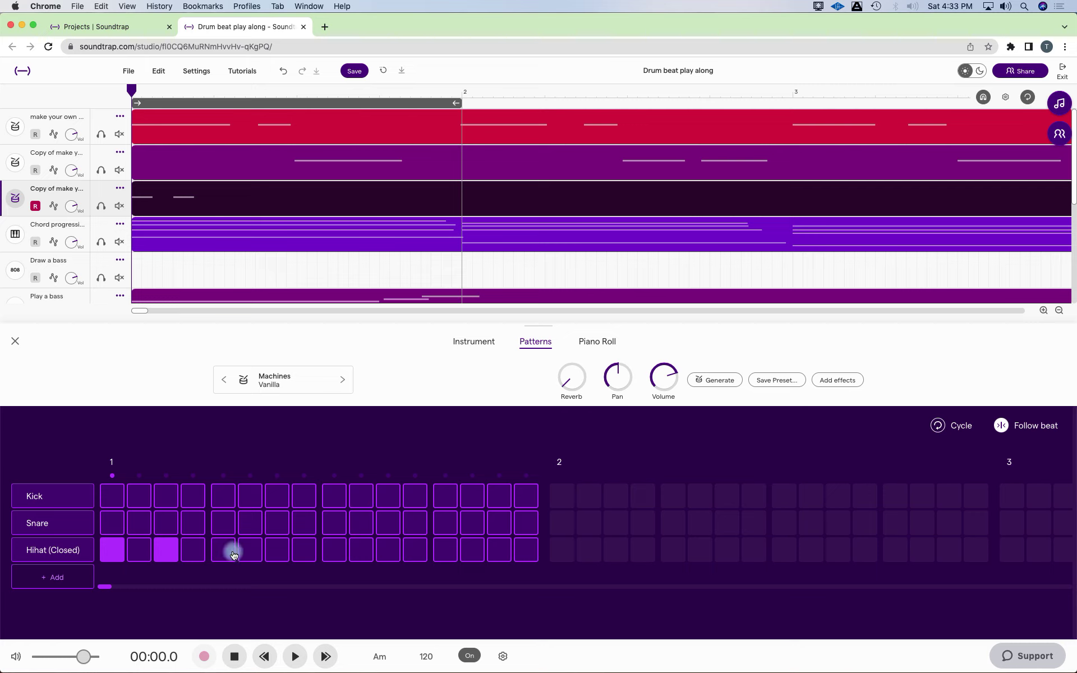
click(227, 552)
click(277, 551)
click(335, 551)
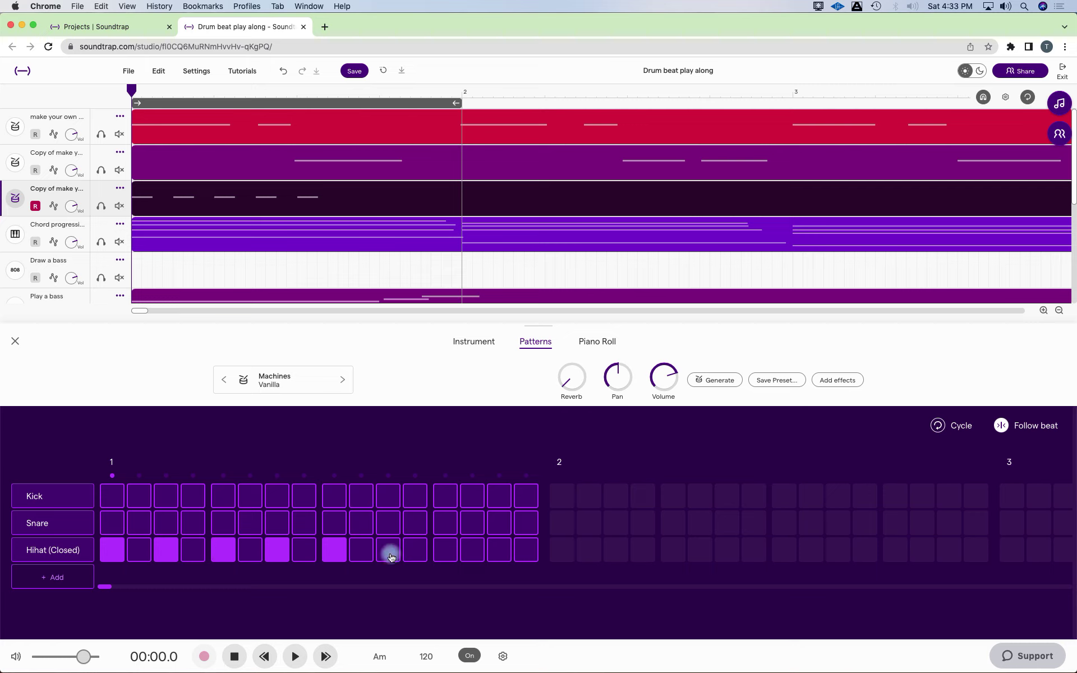
click(393, 554)
click(445, 551)
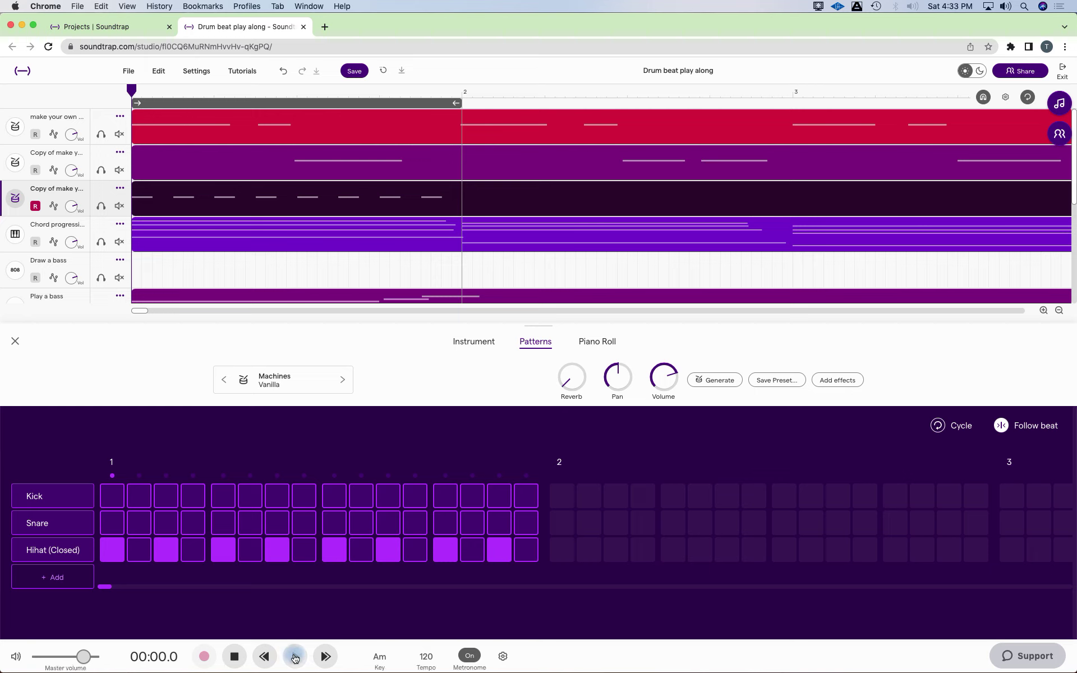
click(295, 657)
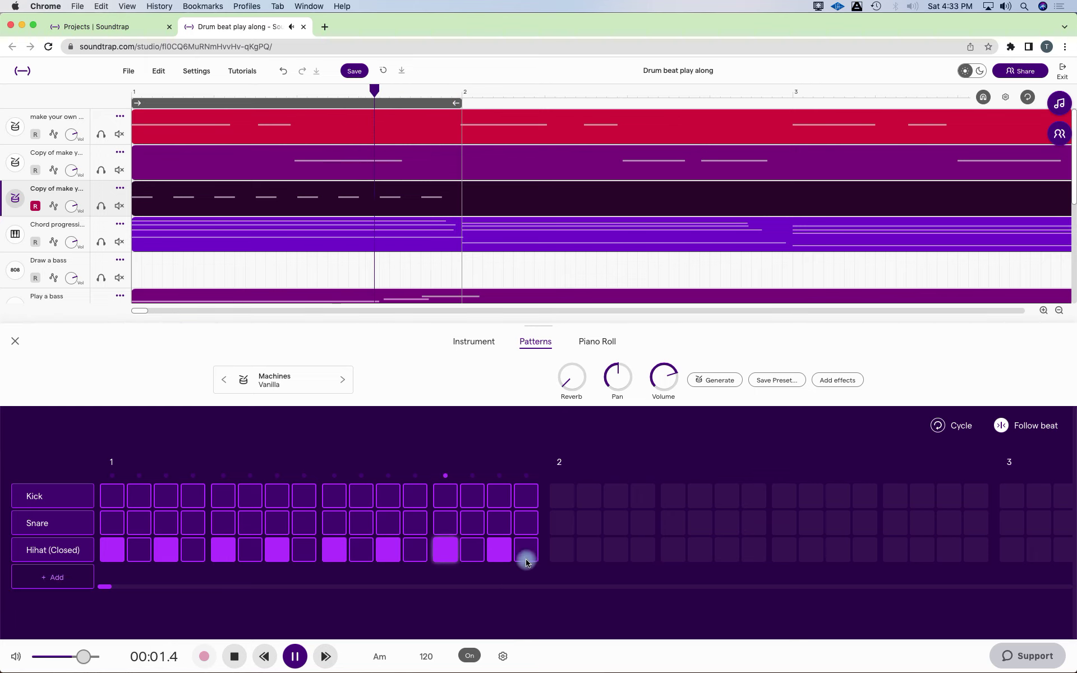
key(space)
Add a Hihat (Open) row with a hit on the last step and play from the start.
click(51, 576)
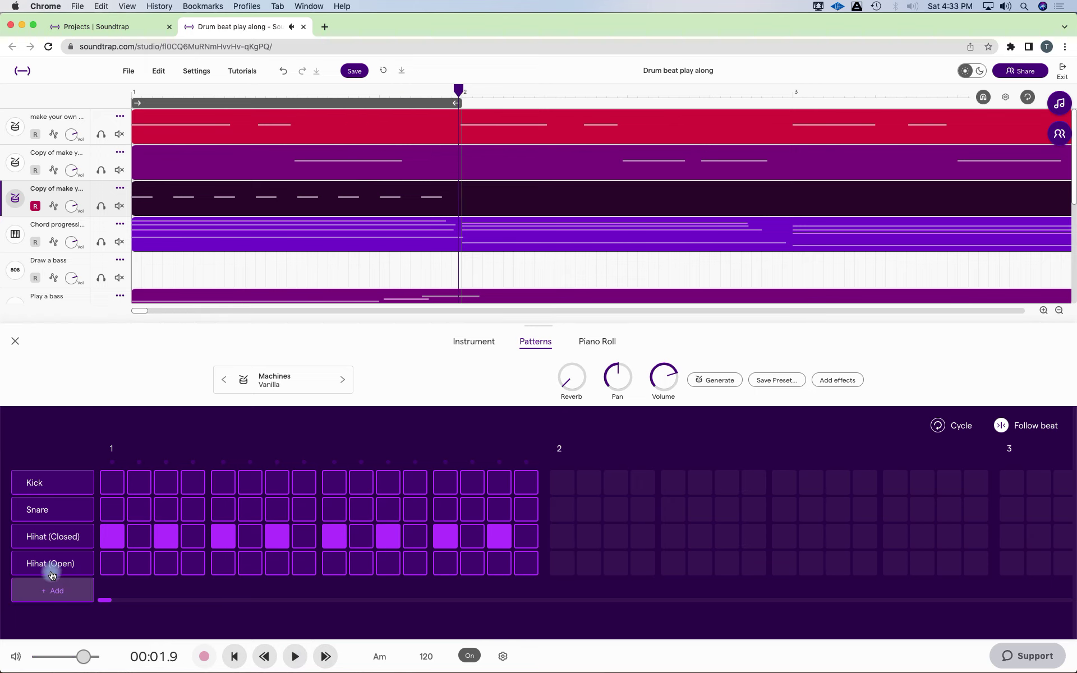
click(528, 564)
click(235, 657)
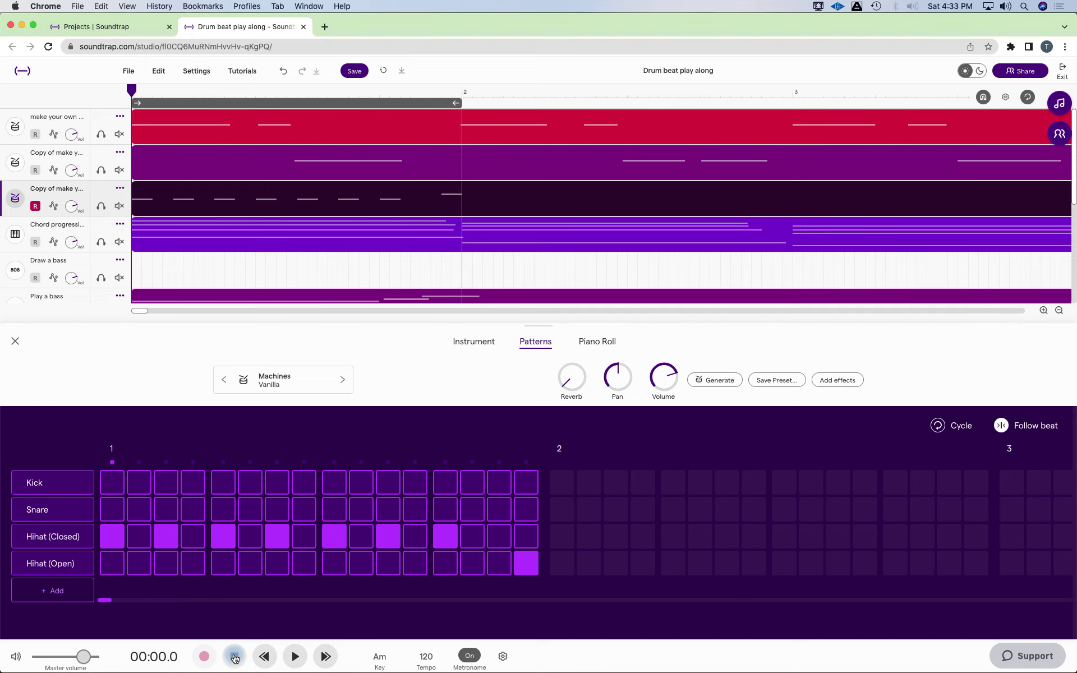
click(293, 658)
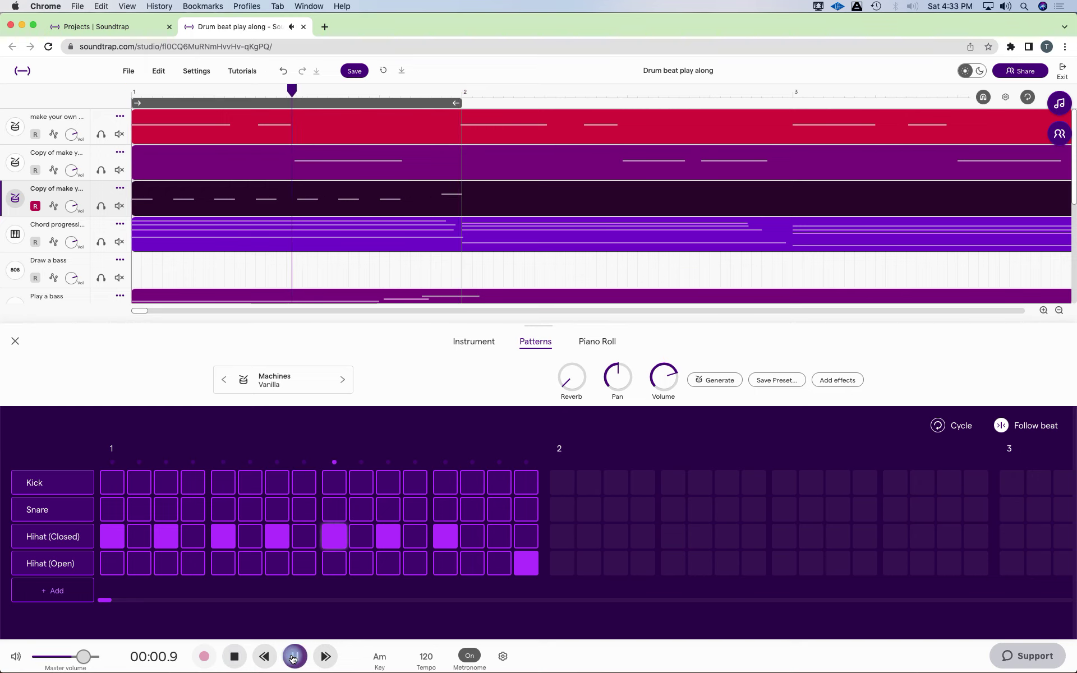
Move the open hi-hat hit from step 16 to step 15.
click(499, 562)
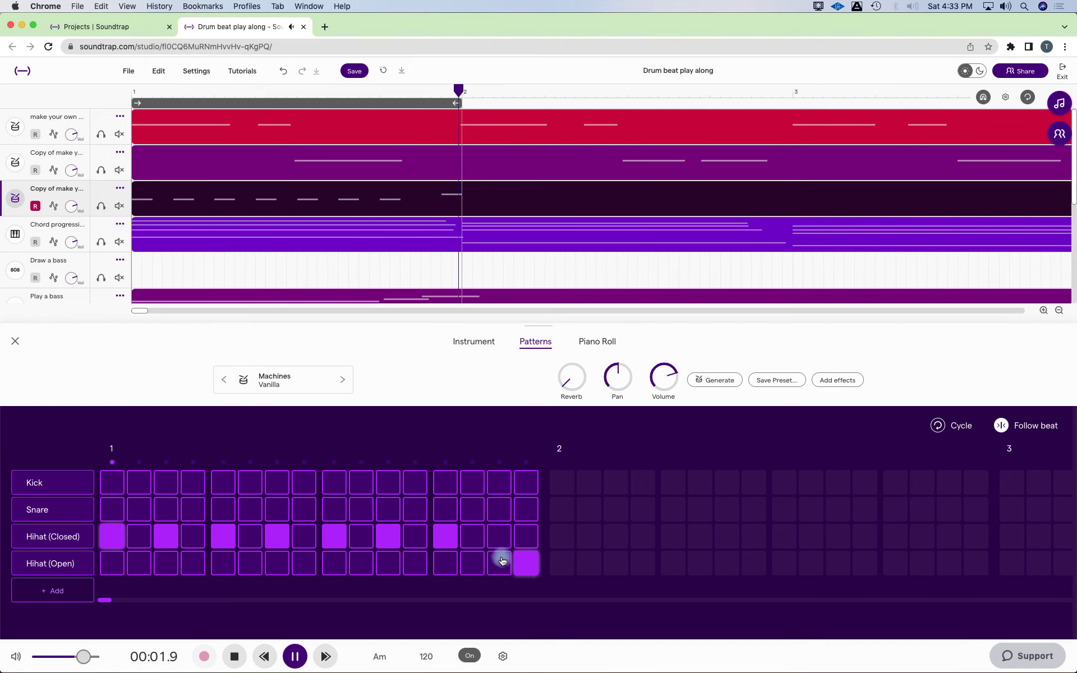
click(500, 536)
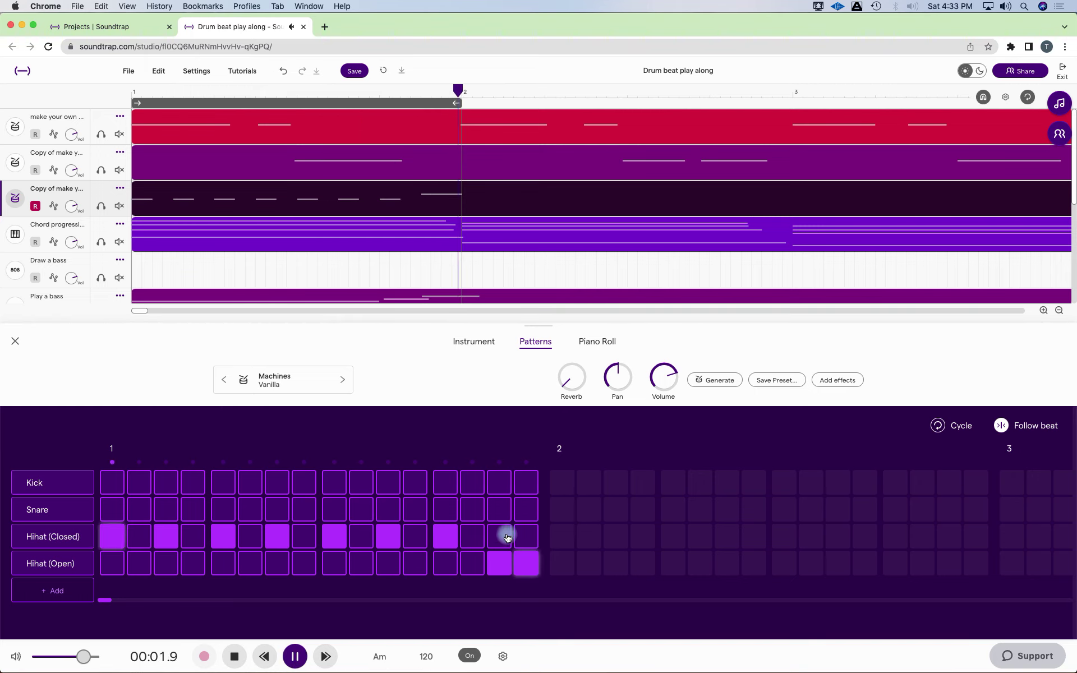
click(500, 561)
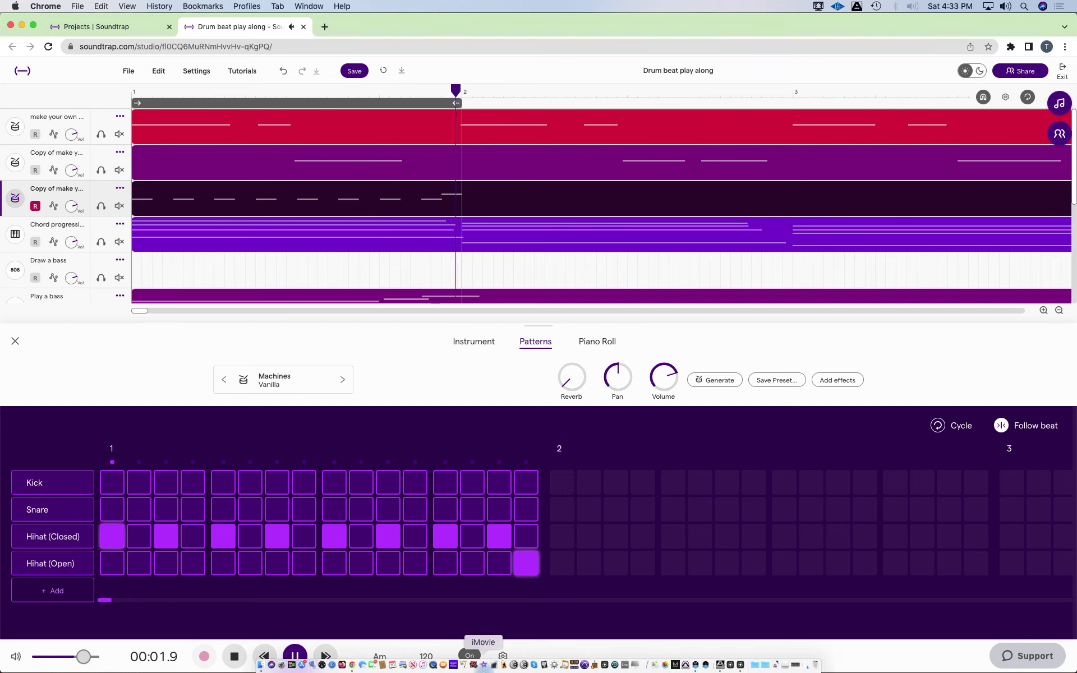
click(524, 570)
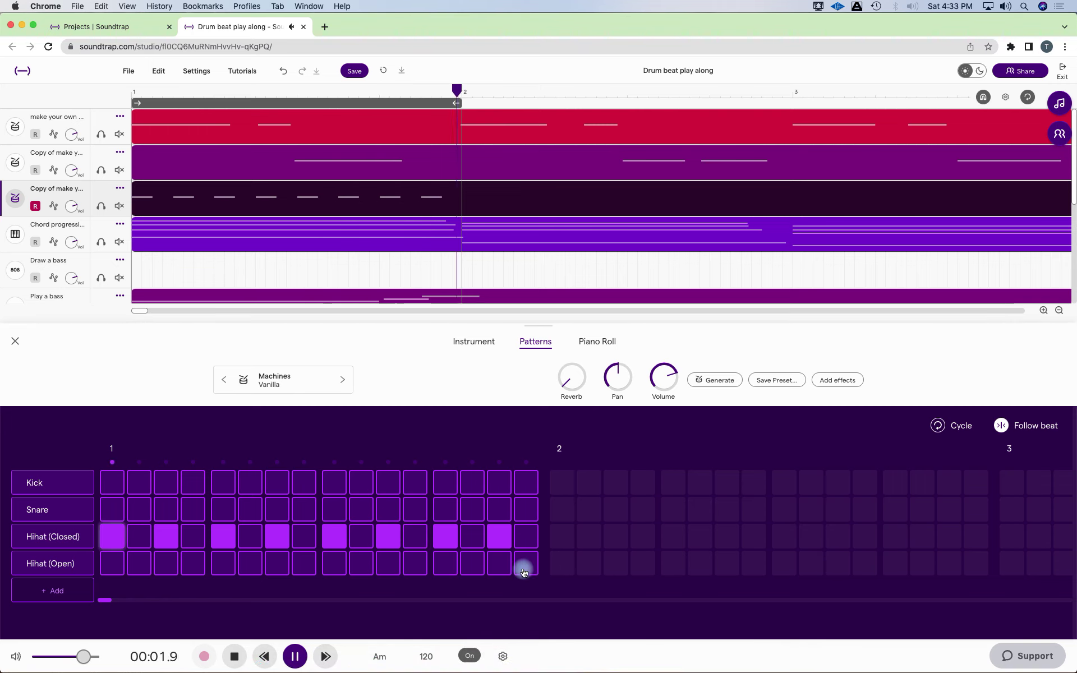
click(501, 539)
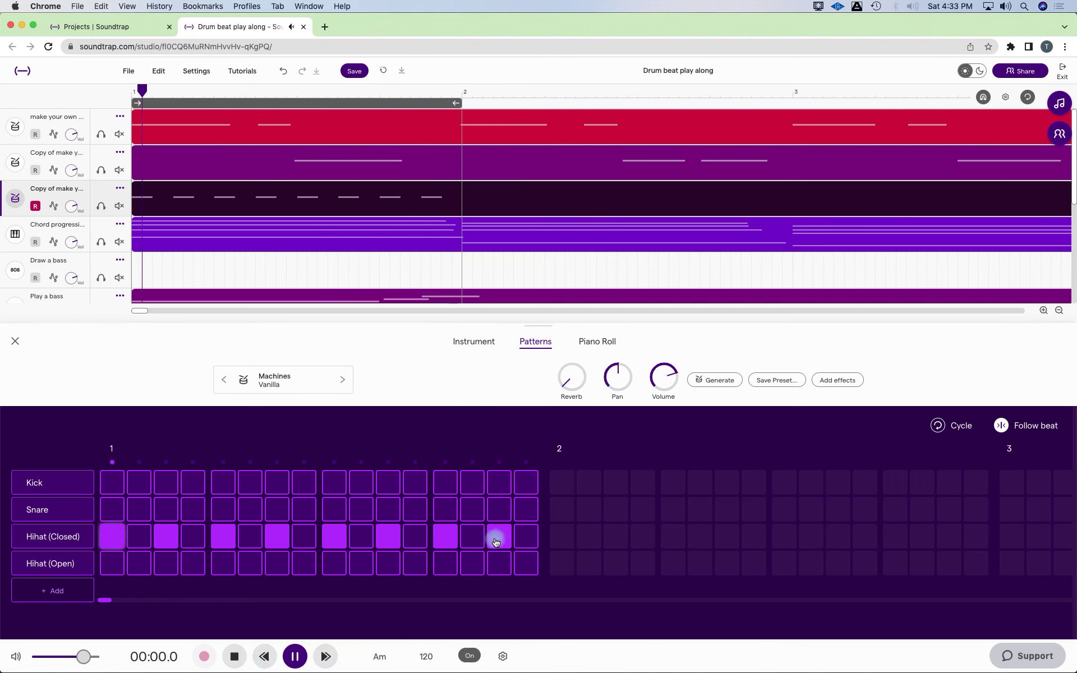
click(526, 562)
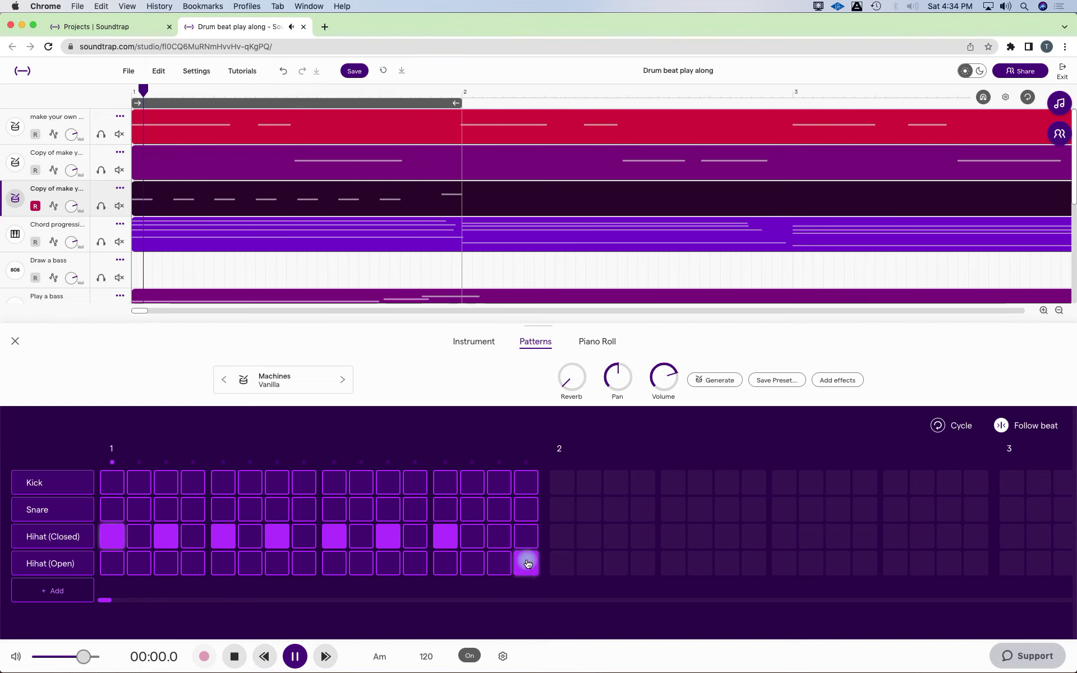
click(501, 564)
click(528, 564)
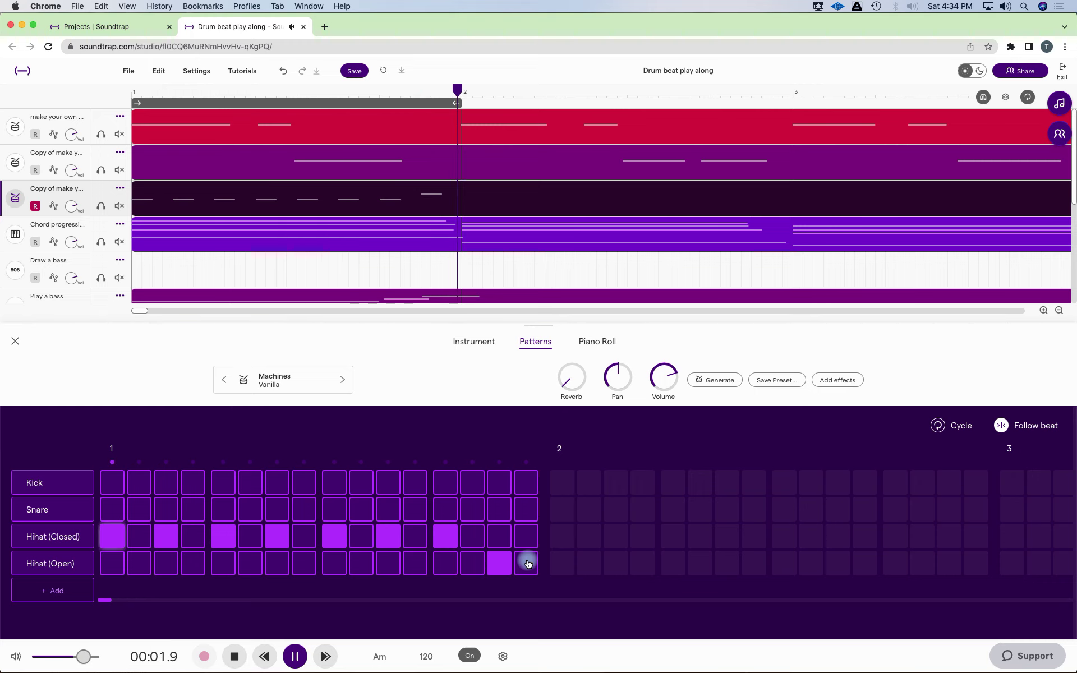
Trim the hi-hat clip to end at bar 2, then loop it out to bar 5.
click(16, 340)
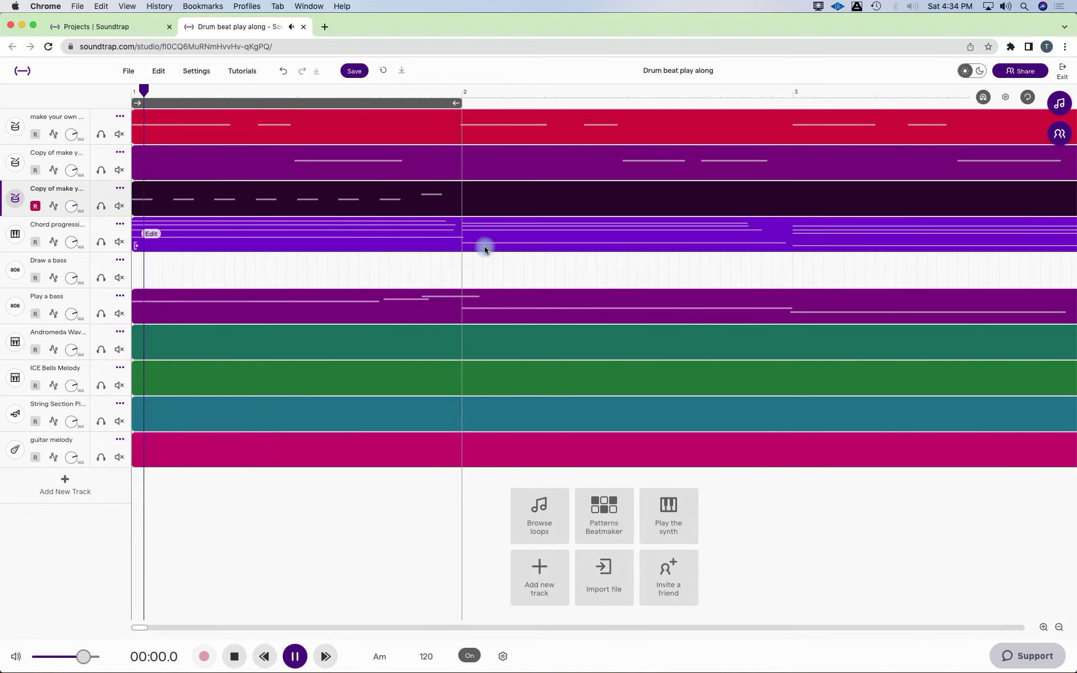
key(space)
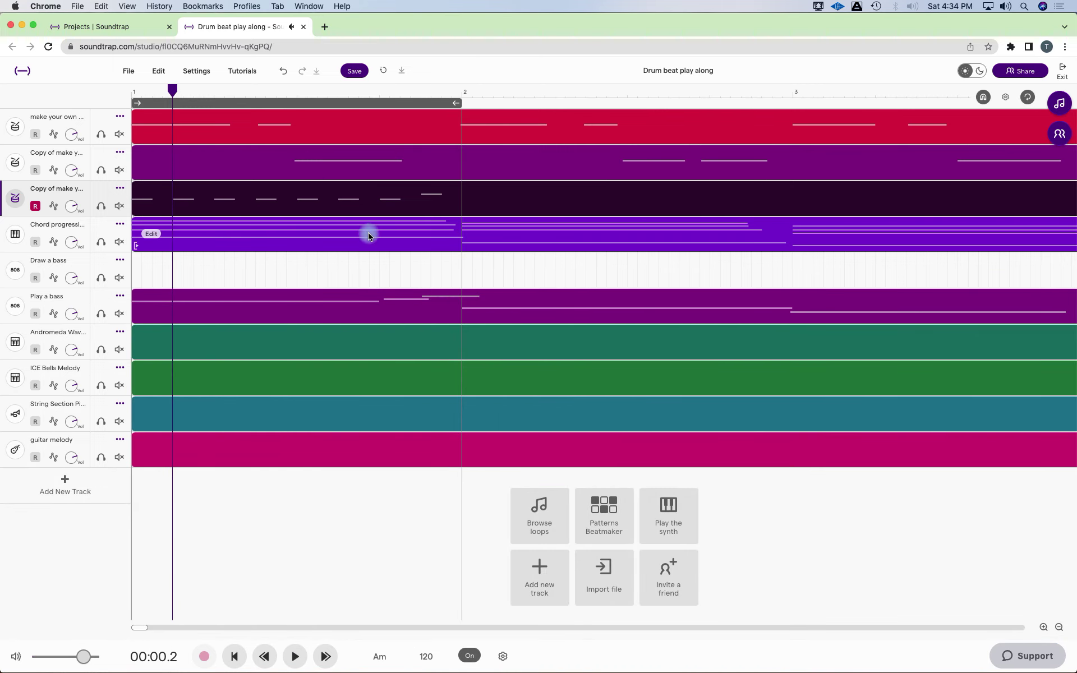
key(super+Left)
key(super+Left)
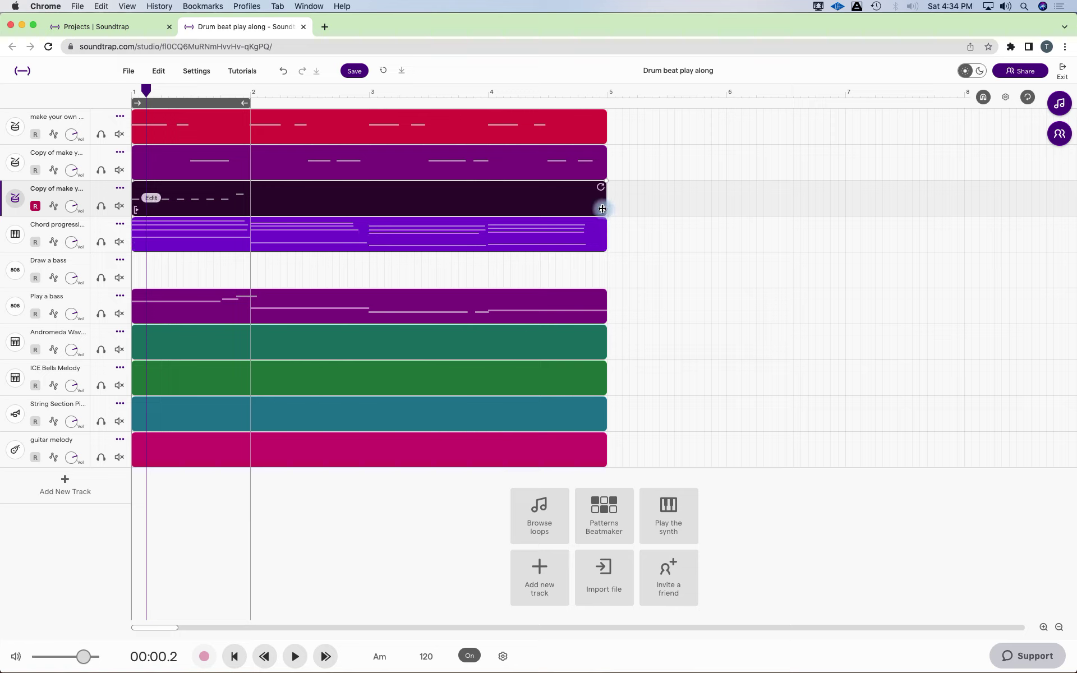
drag(602, 209, 243, 200)
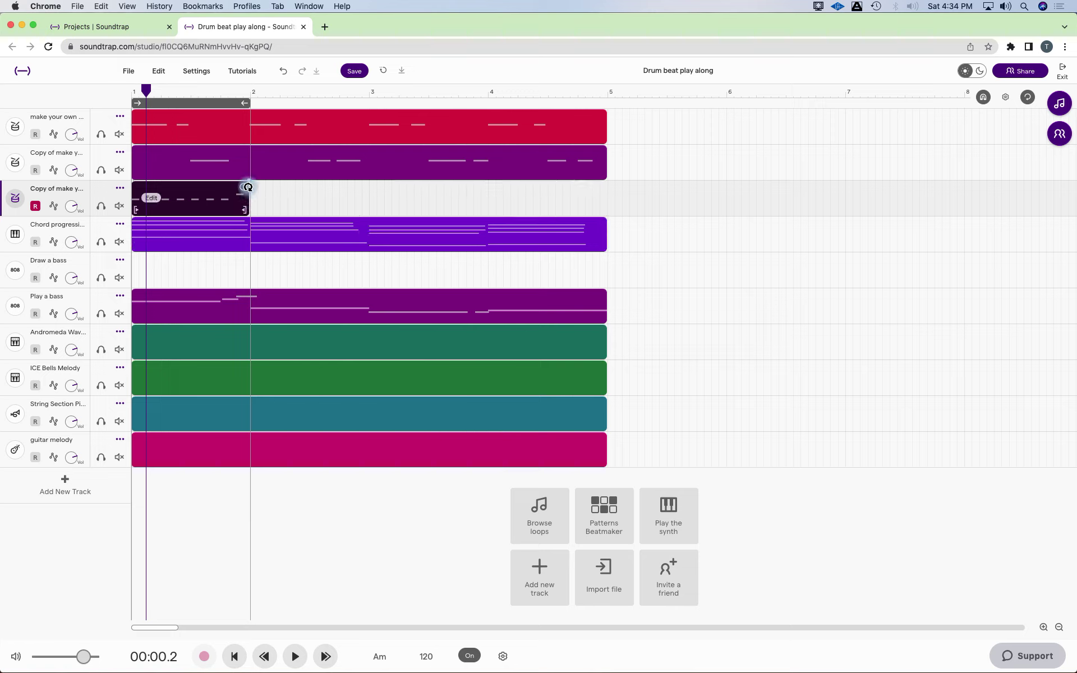
drag(247, 187, 604, 228)
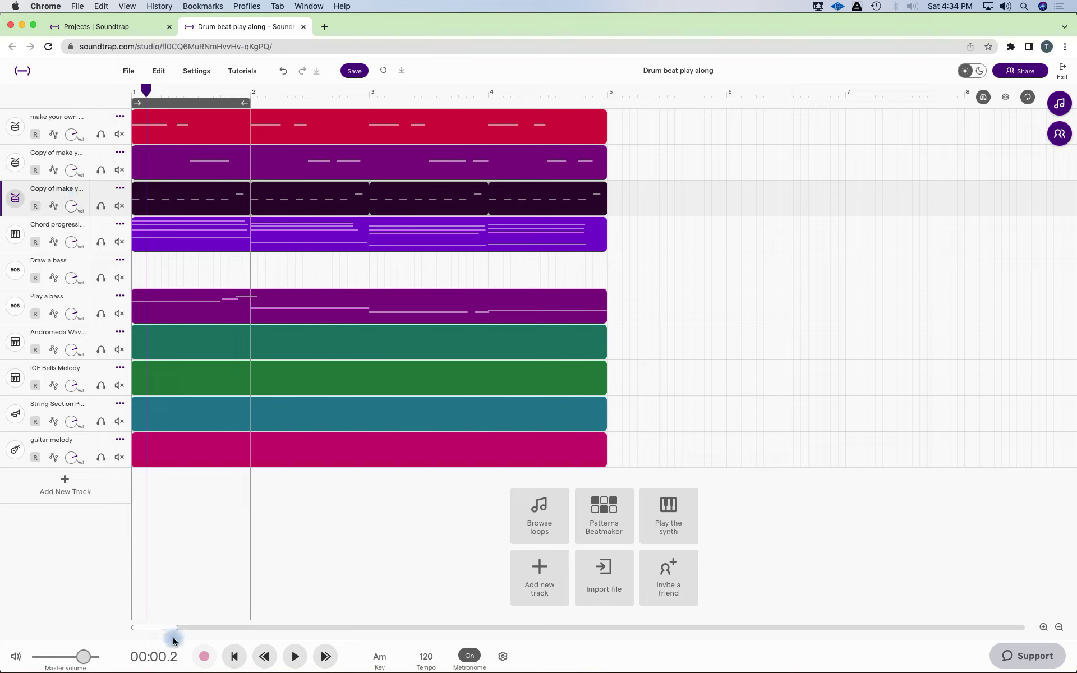
click(235, 657)
Turn off the playback loop and play the whole song from the start.
click(204, 104)
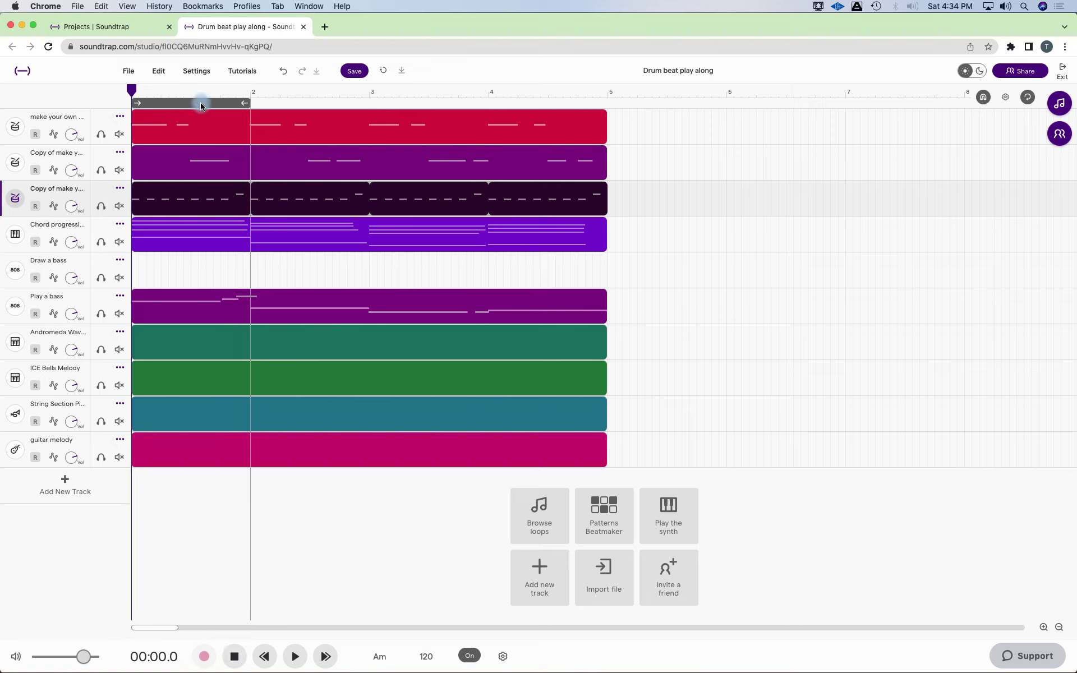
click(200, 104)
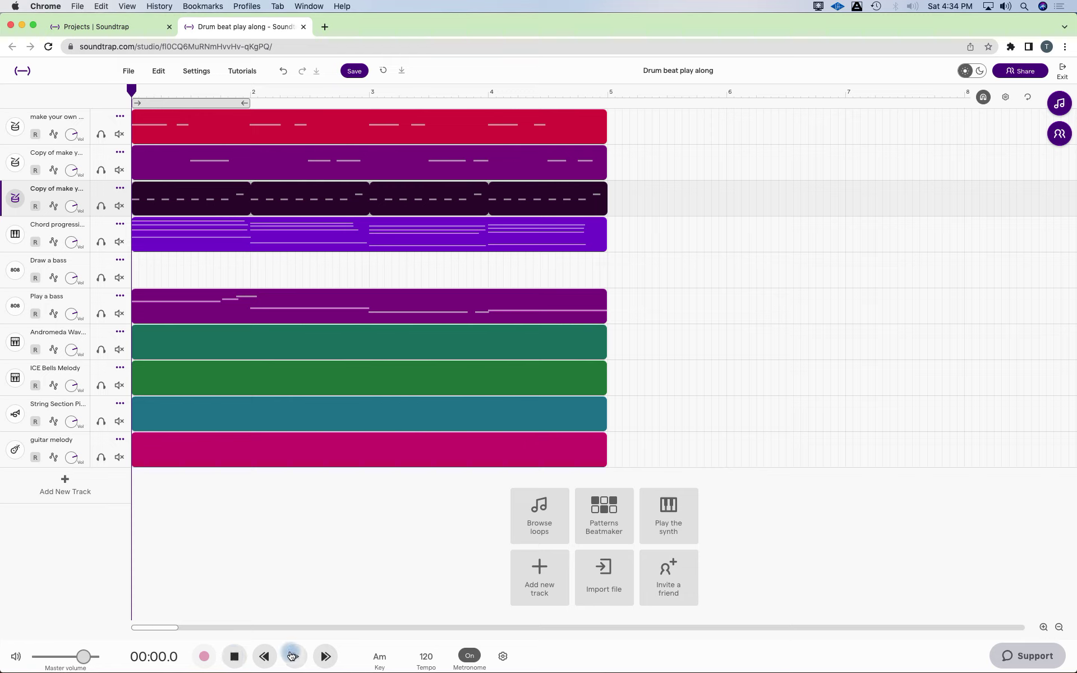
click(296, 656)
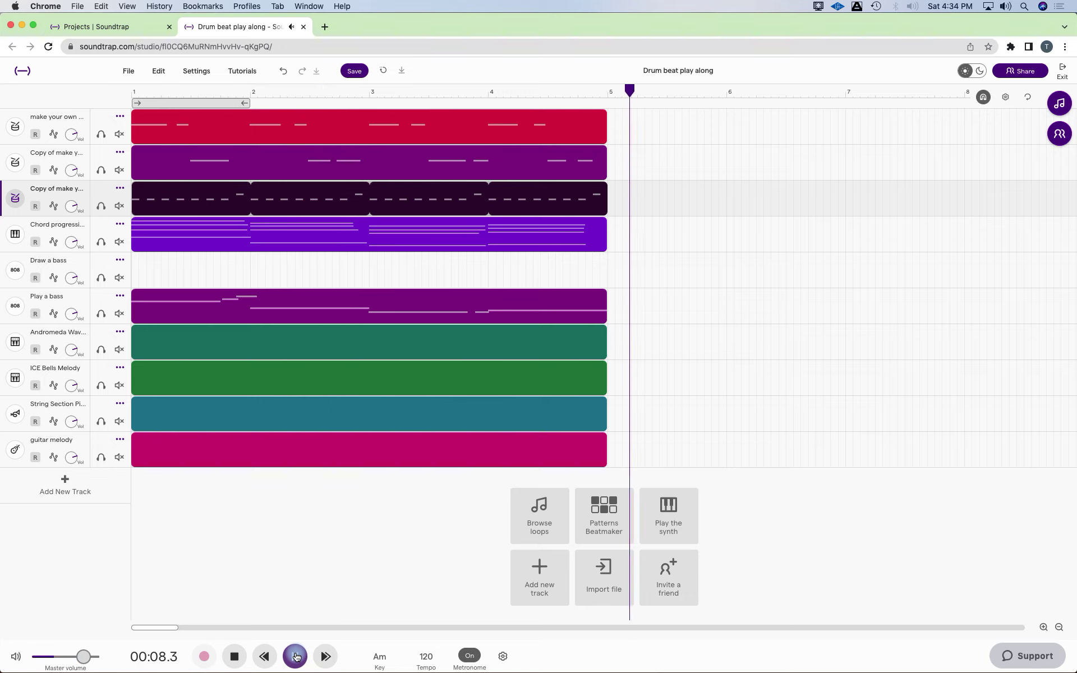
key(space)
click(236, 657)
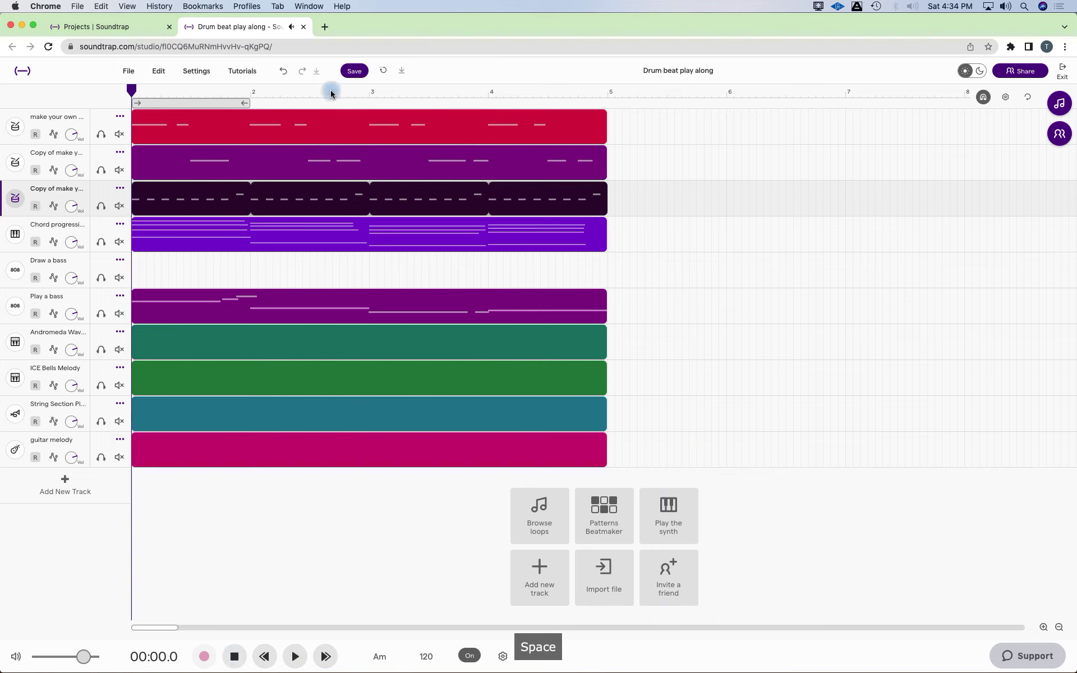
Re-enable the loop, extend it to end at bar 5, and play it back.
click(210, 103)
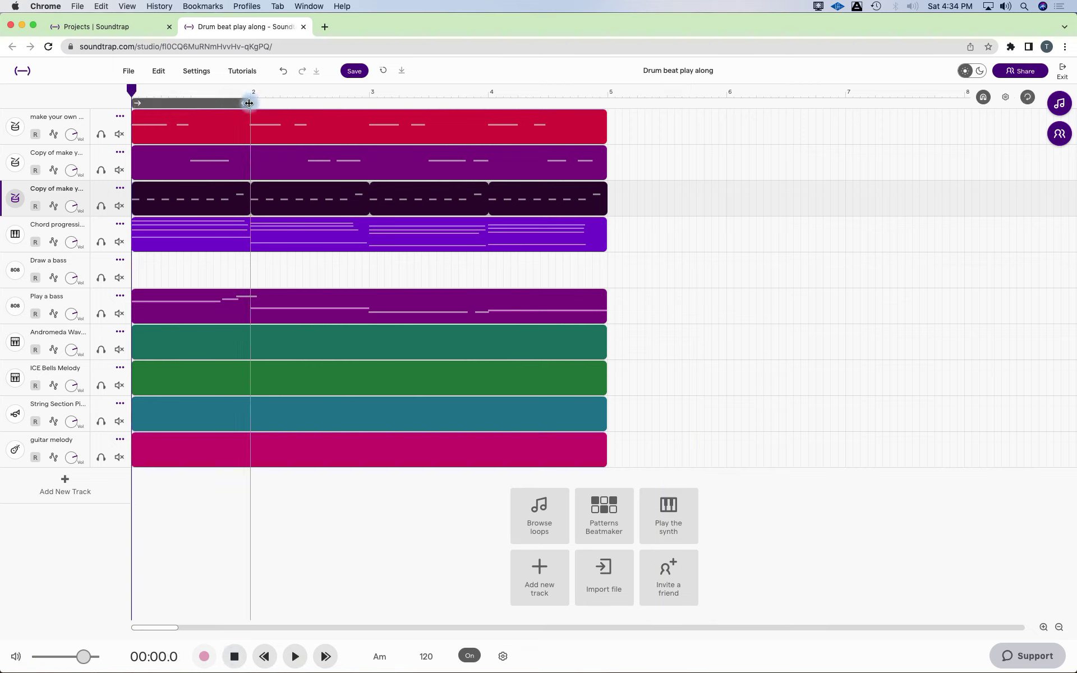
drag(249, 104, 603, 103)
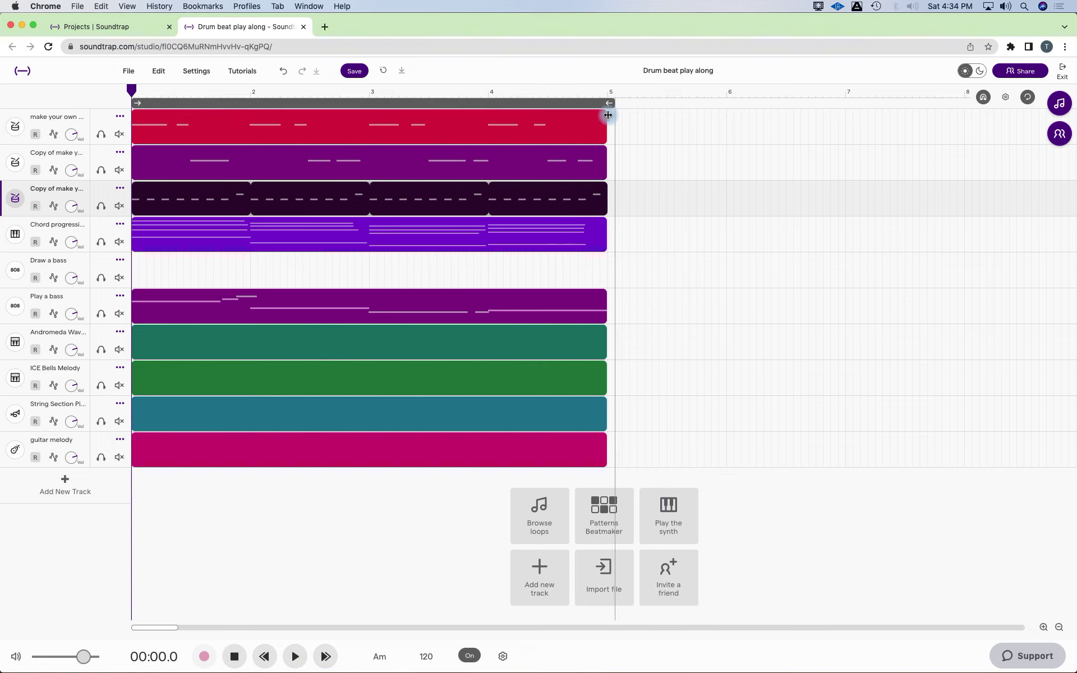
click(288, 662)
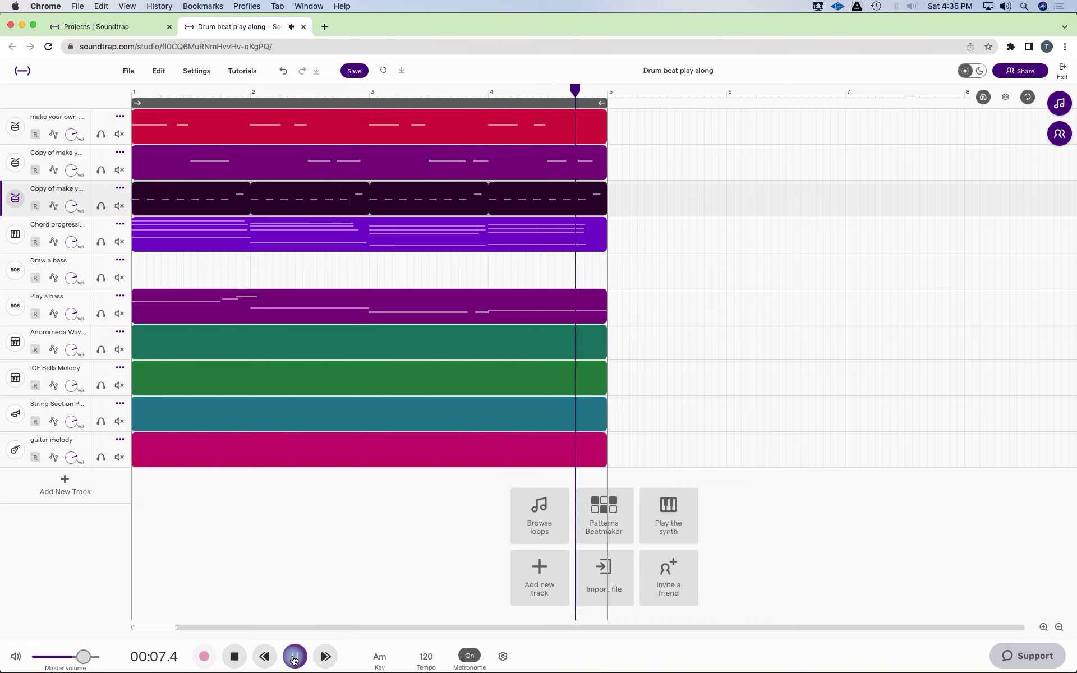
click(233, 657)
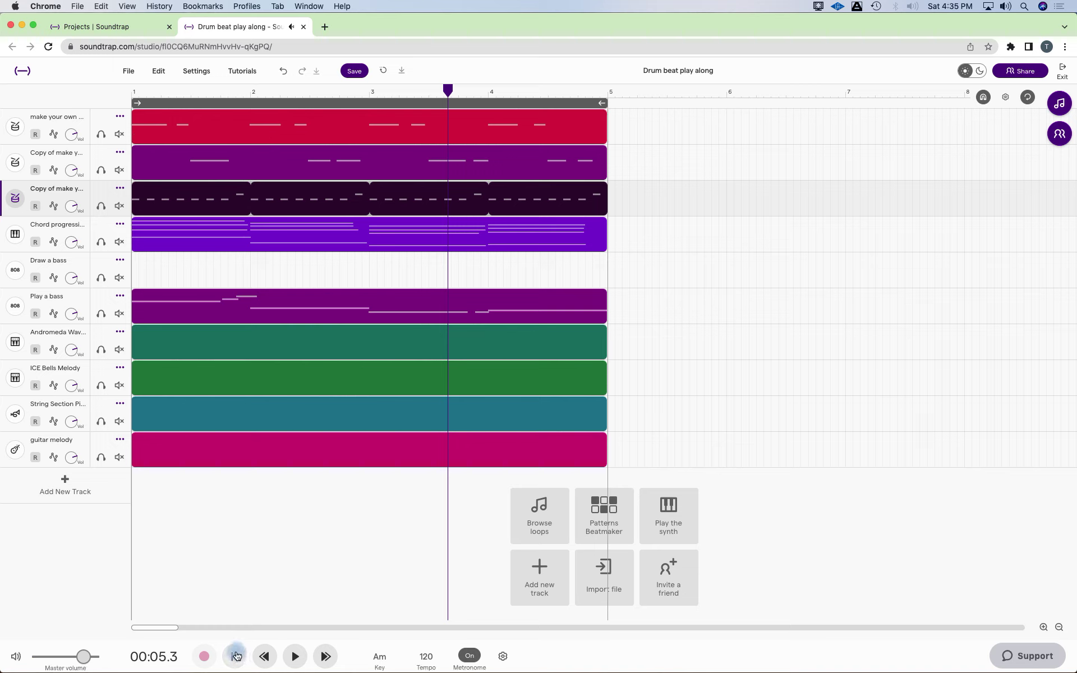
Edit the first drum track's name, removing its trailing period.
click(235, 656)
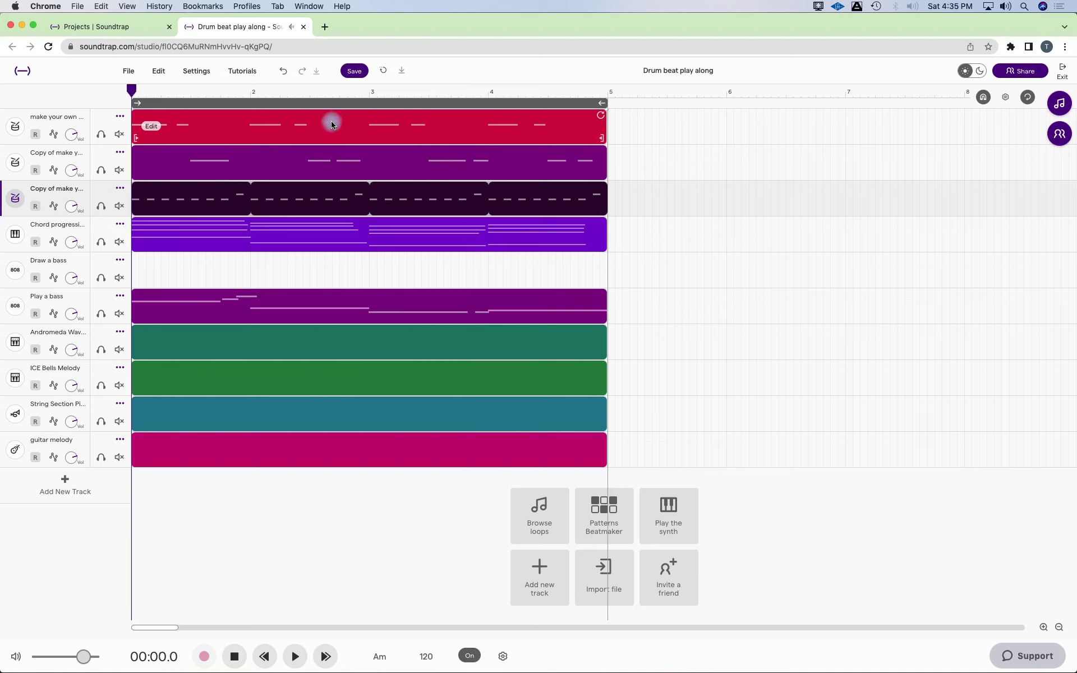
double_click(58, 118)
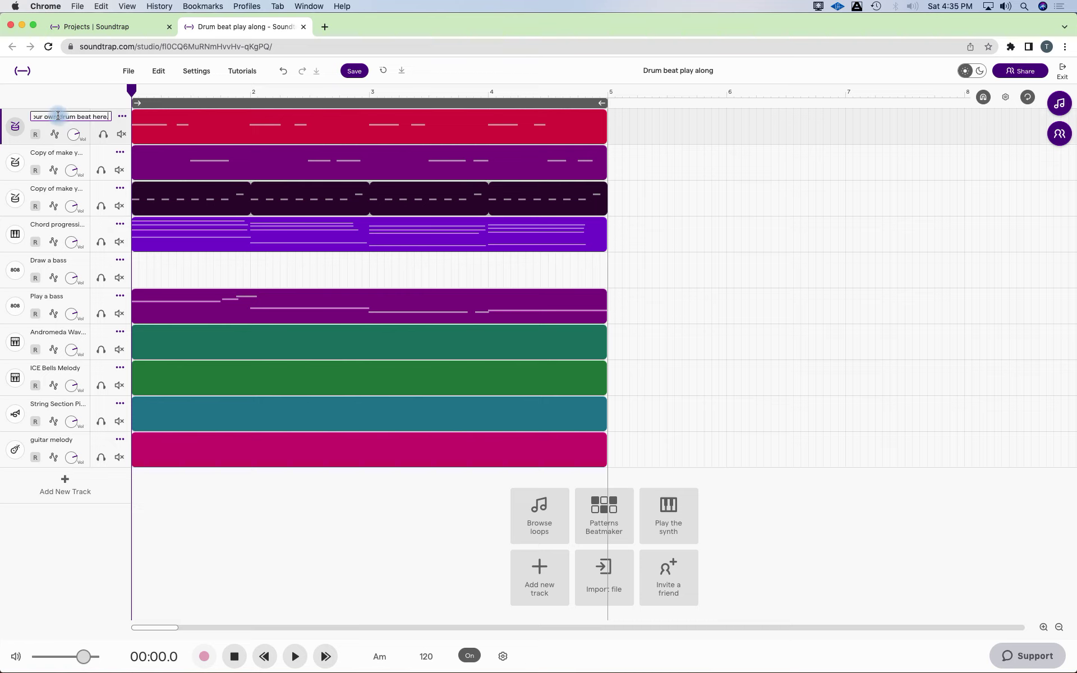
key(BackSpace)
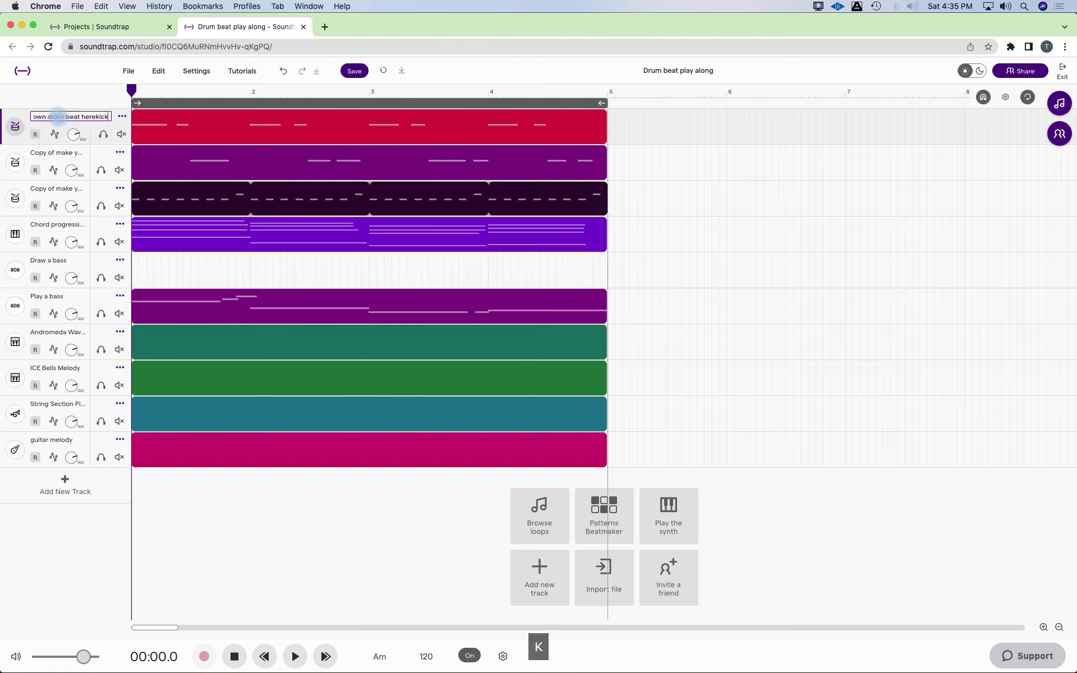
key(Return)
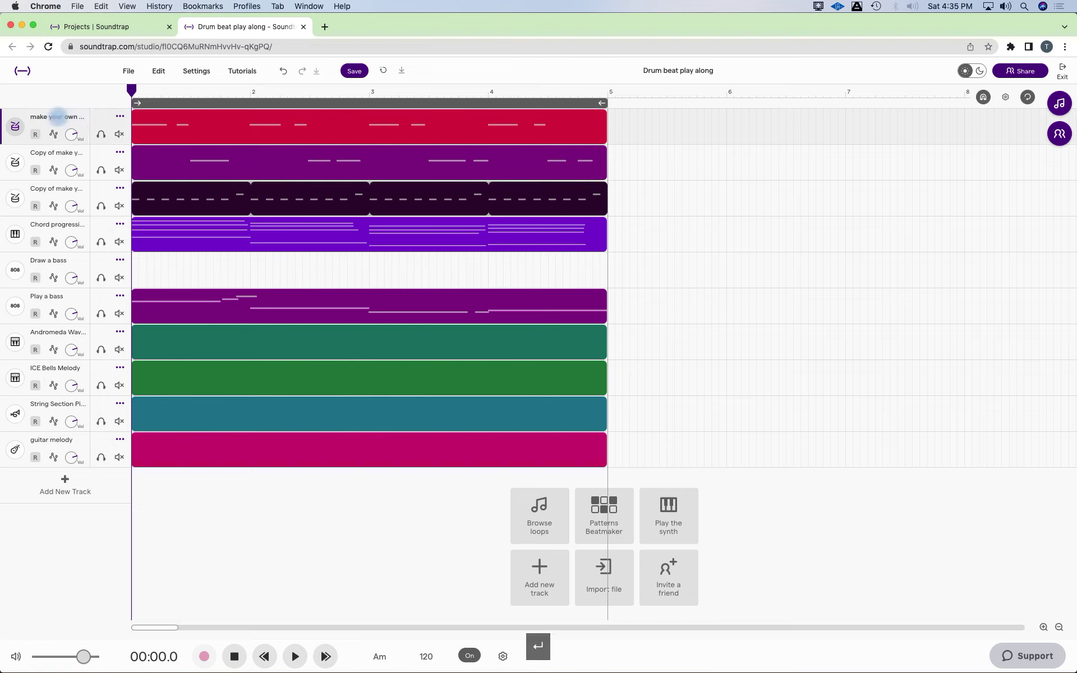
Rename the second drum track, typing 'Sna' to mark it as snare.
double_click(52, 157)
key(BackSpace)
text(Snare)
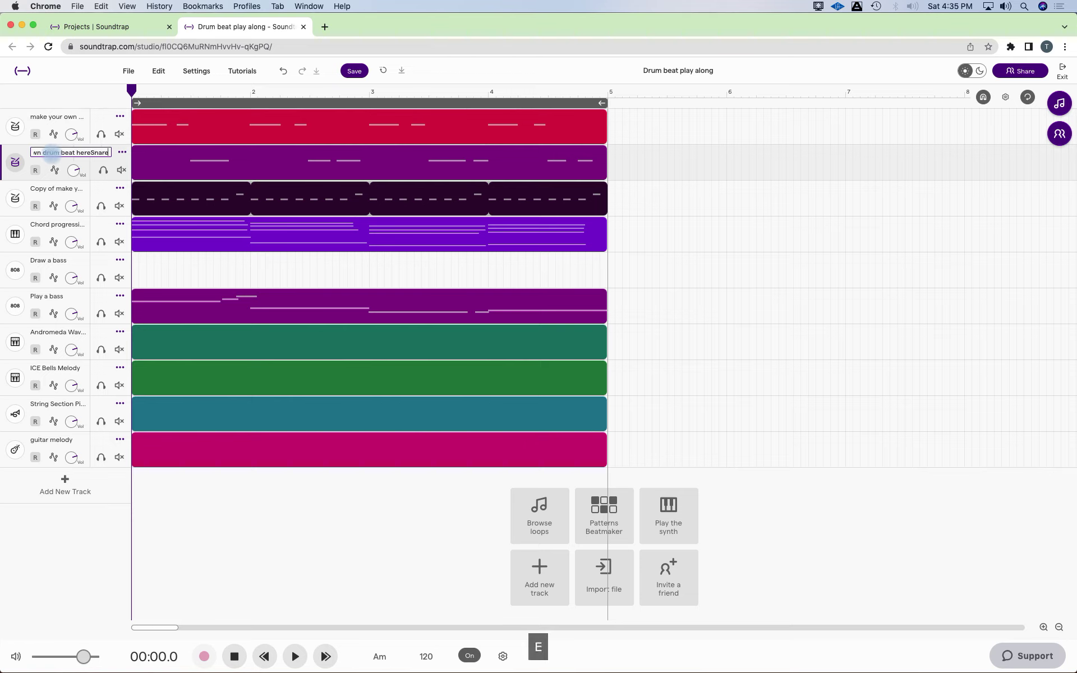
key(Return)
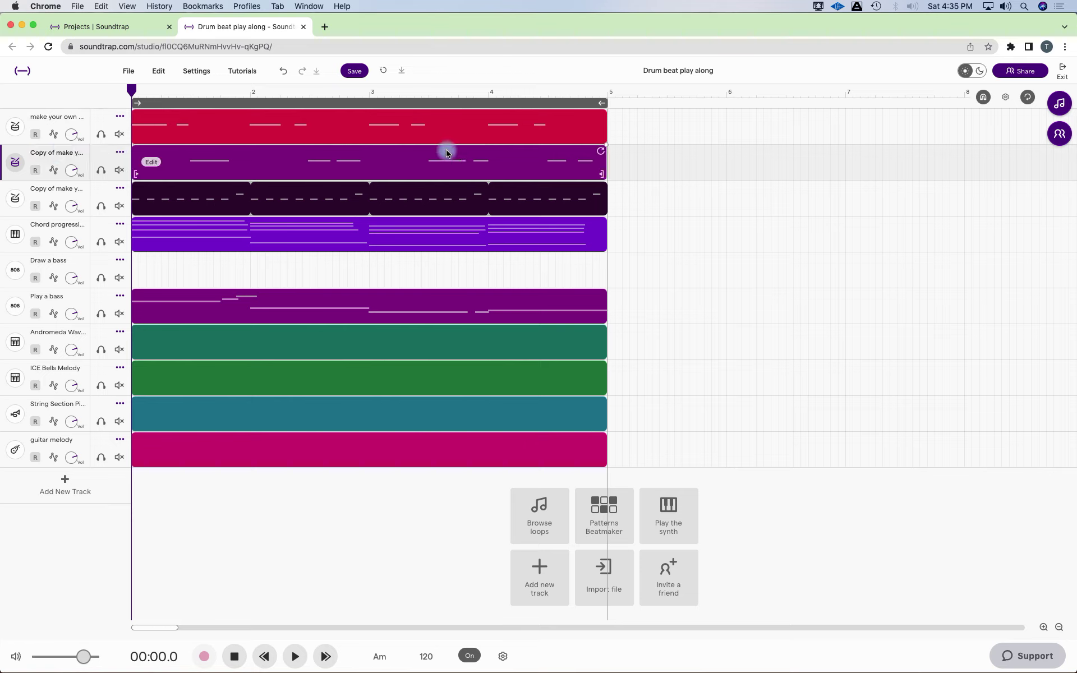
Open the snare clip in the piano roll and select its first D1 note.
double_click(363, 169)
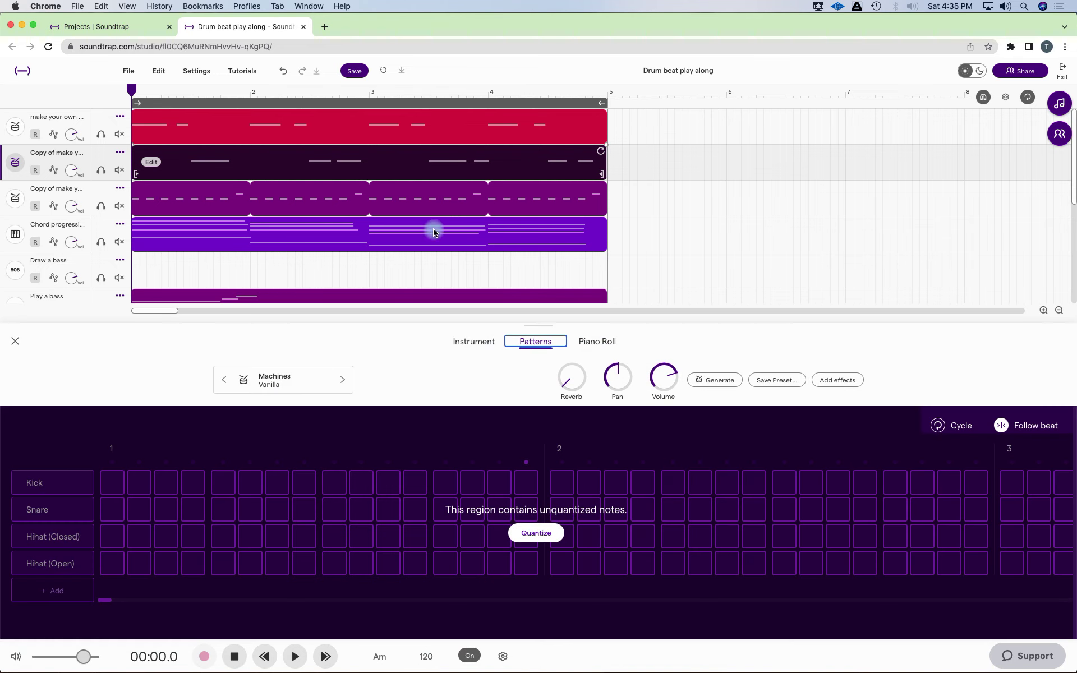
click(596, 343)
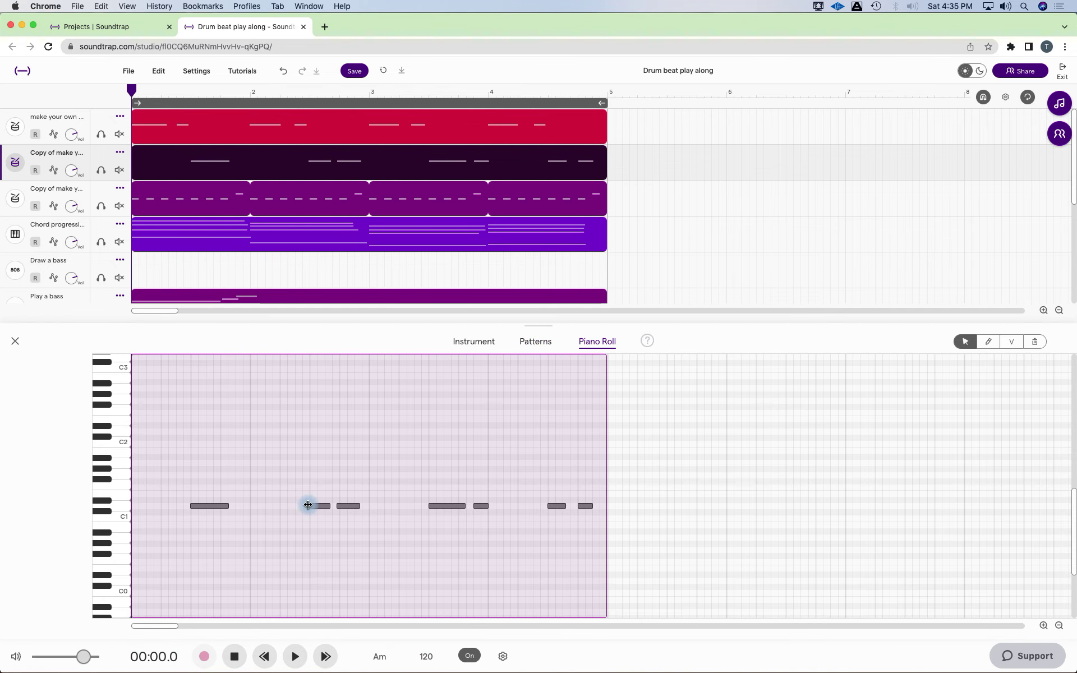
click(314, 506)
click(342, 507)
drag(166, 627, 122, 629)
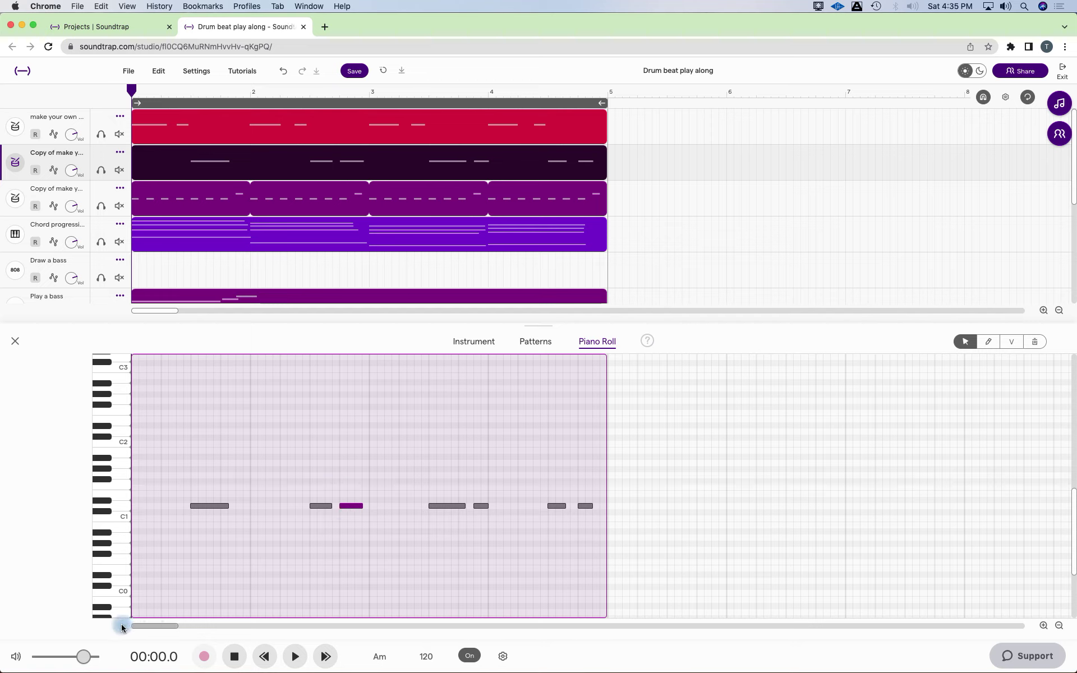
click(192, 506)
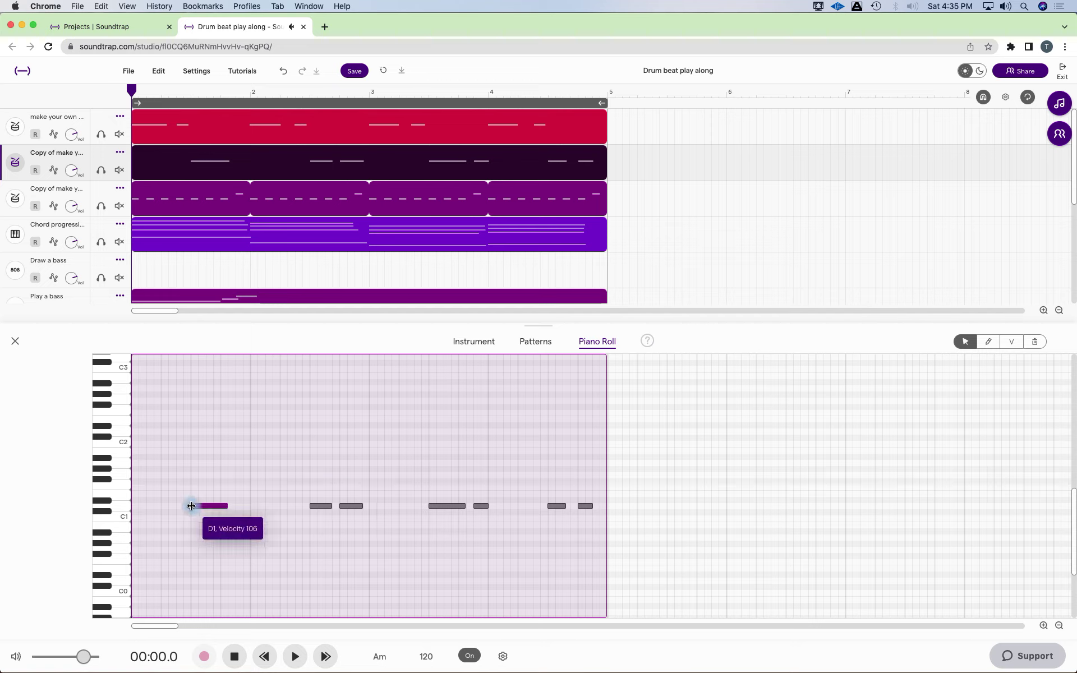
Play the beat from the start to check snare timing, then pause and close the editor.
click(235, 656)
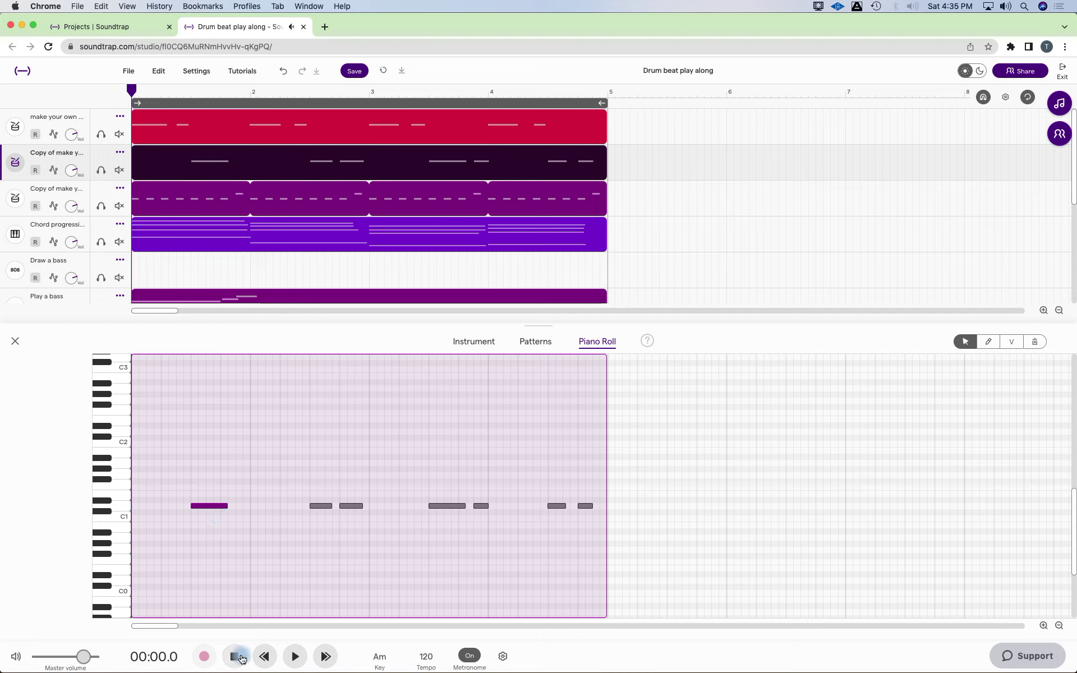
click(296, 657)
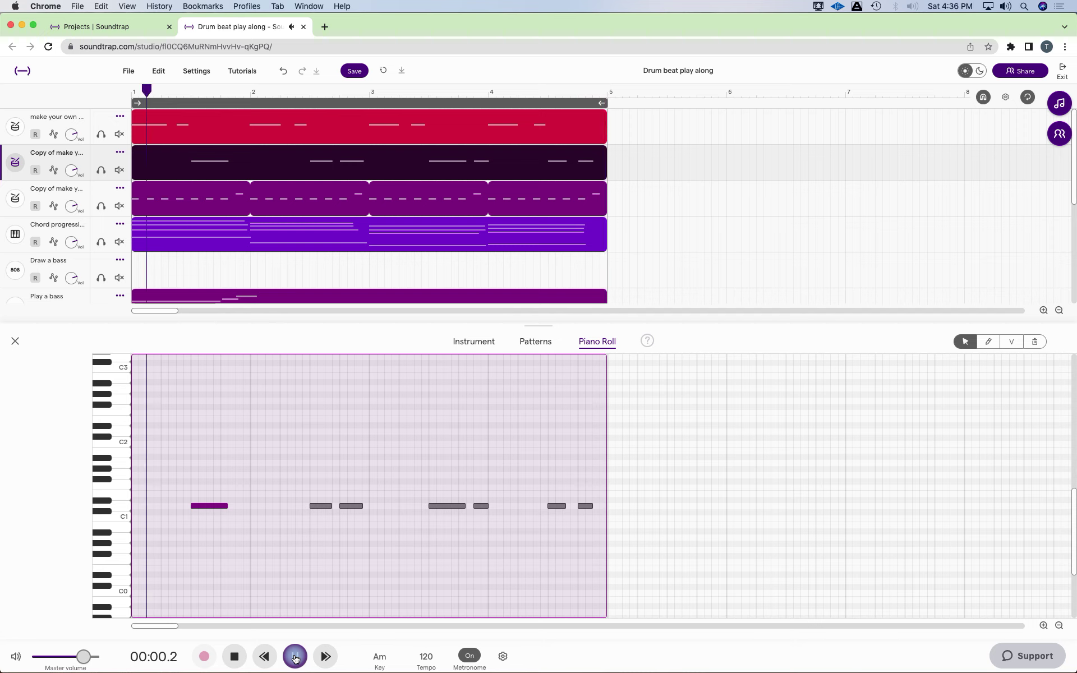
click(296, 657)
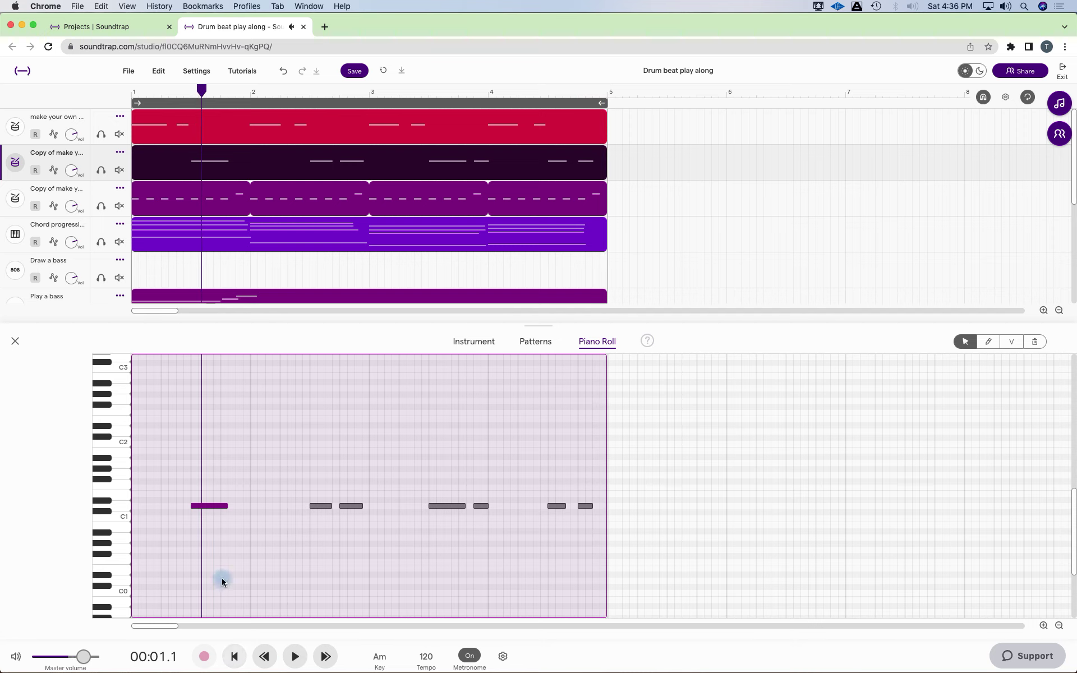
click(15, 341)
click(235, 657)
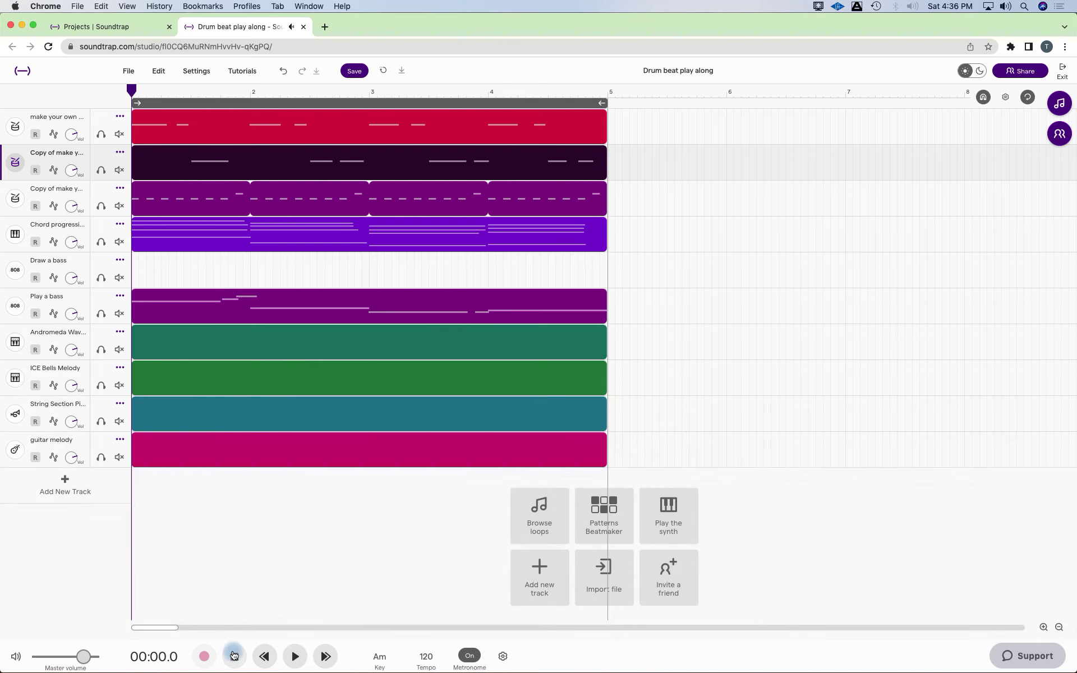
click(352, 72)
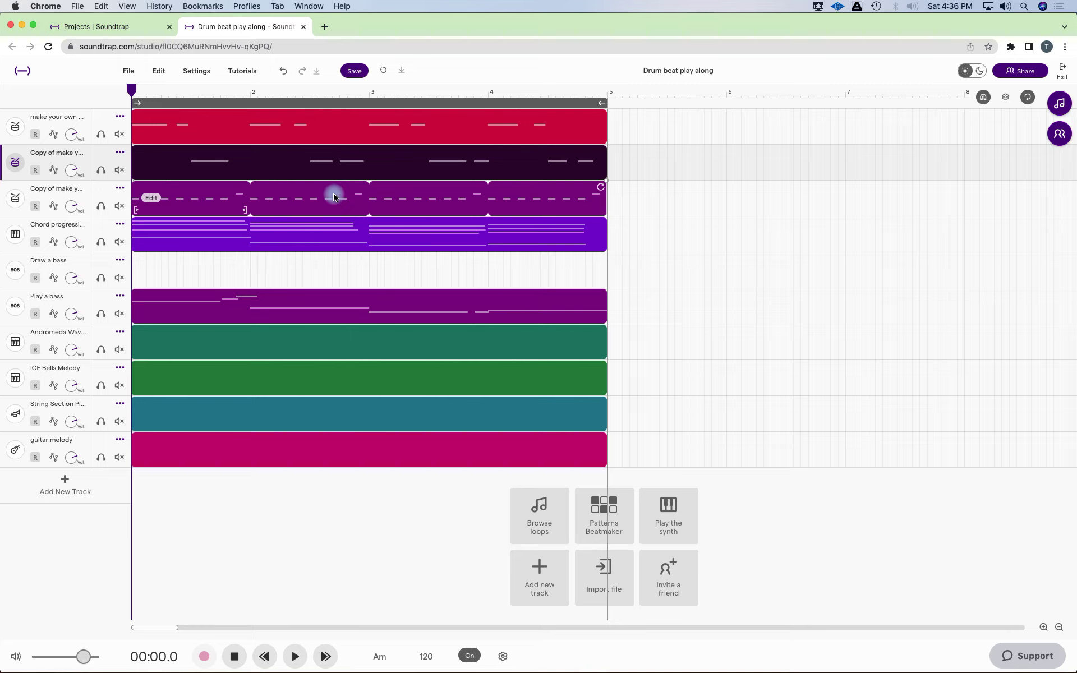
click(13, 165)
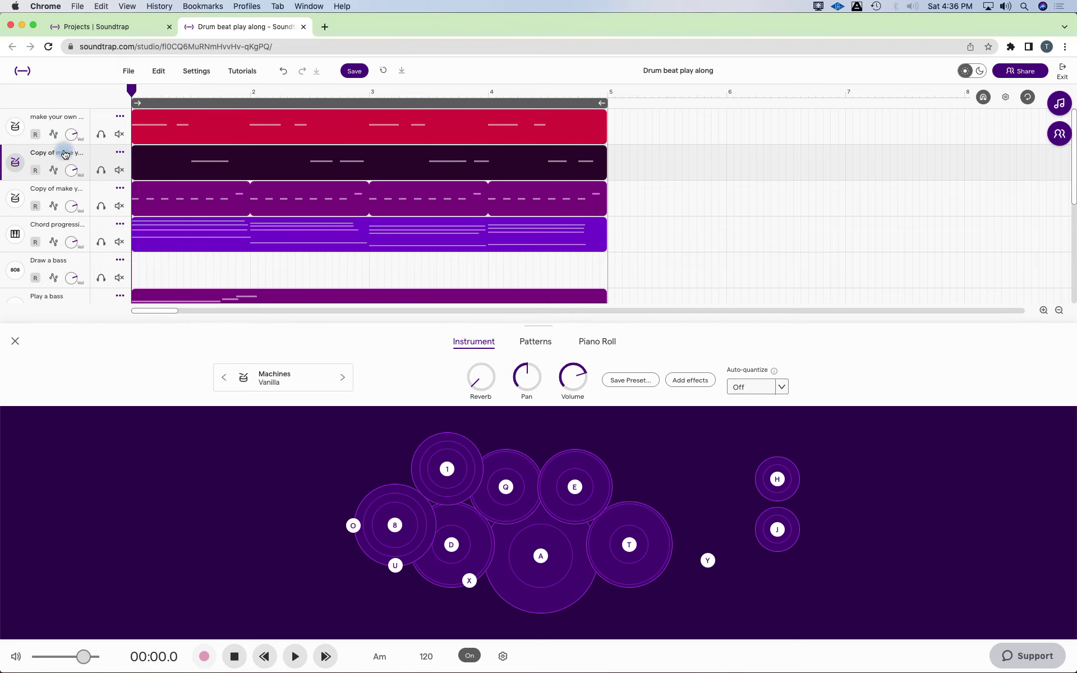
click(15, 342)
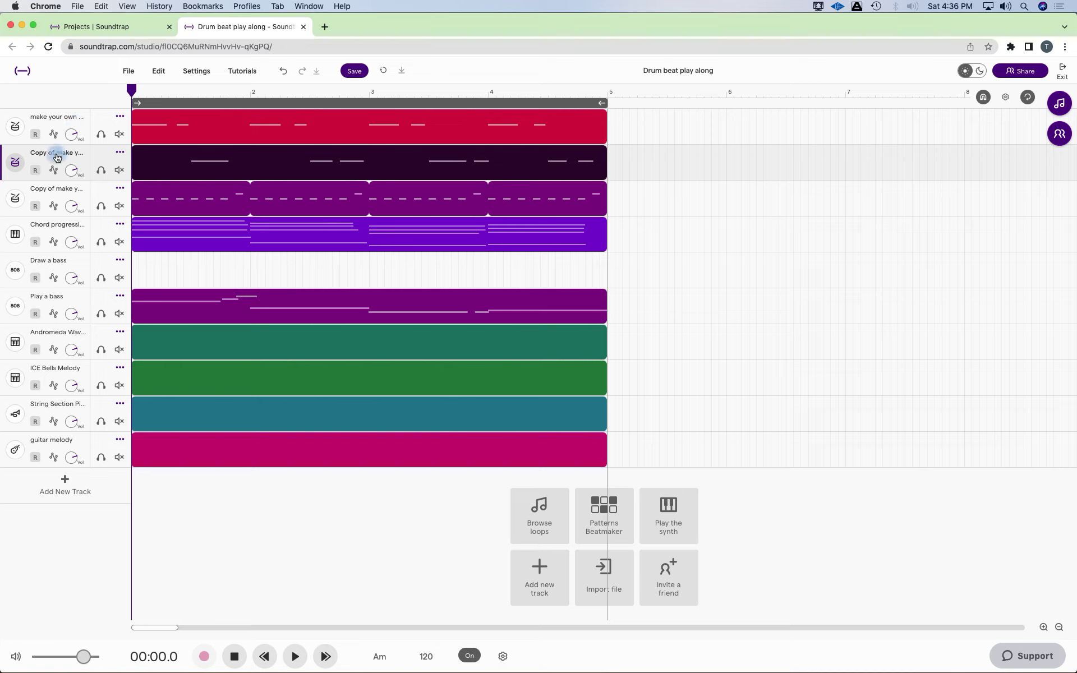
Rename the second drum track to 'Snare'.
double_click(56, 155)
key(BackSpace)
text(snare)
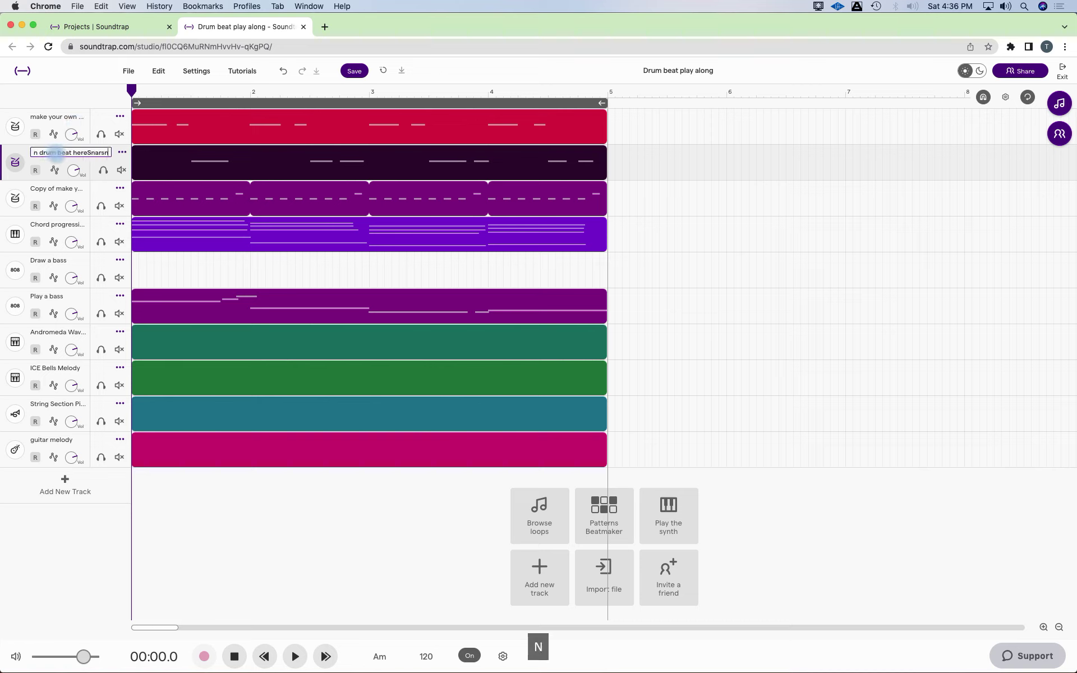
key(Return)
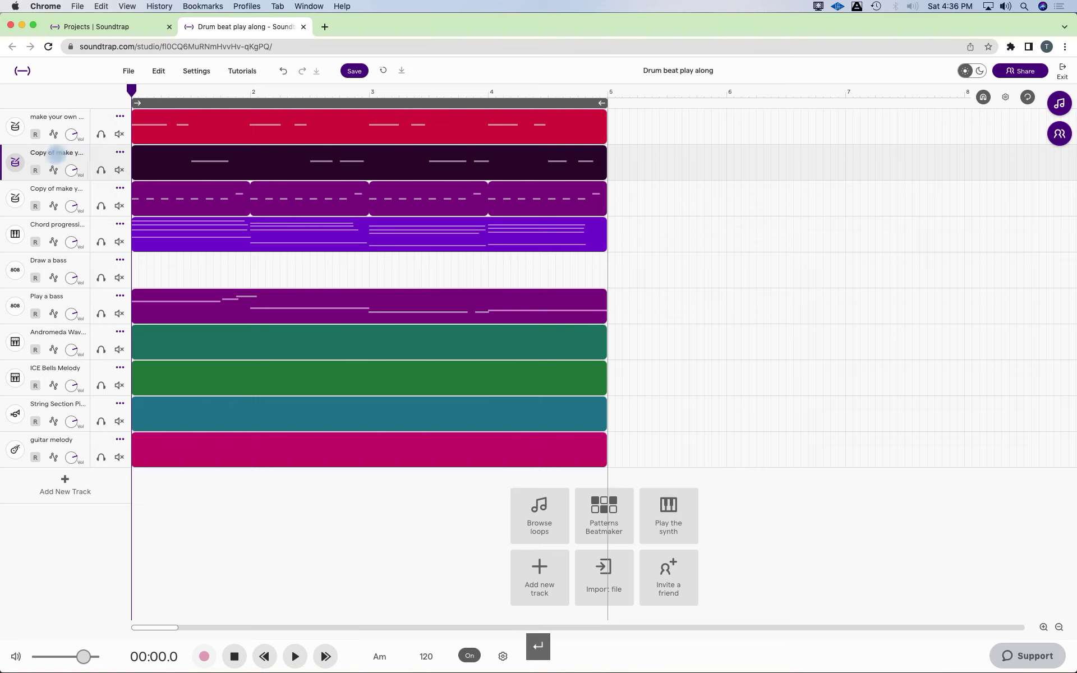
double_click(82, 153)
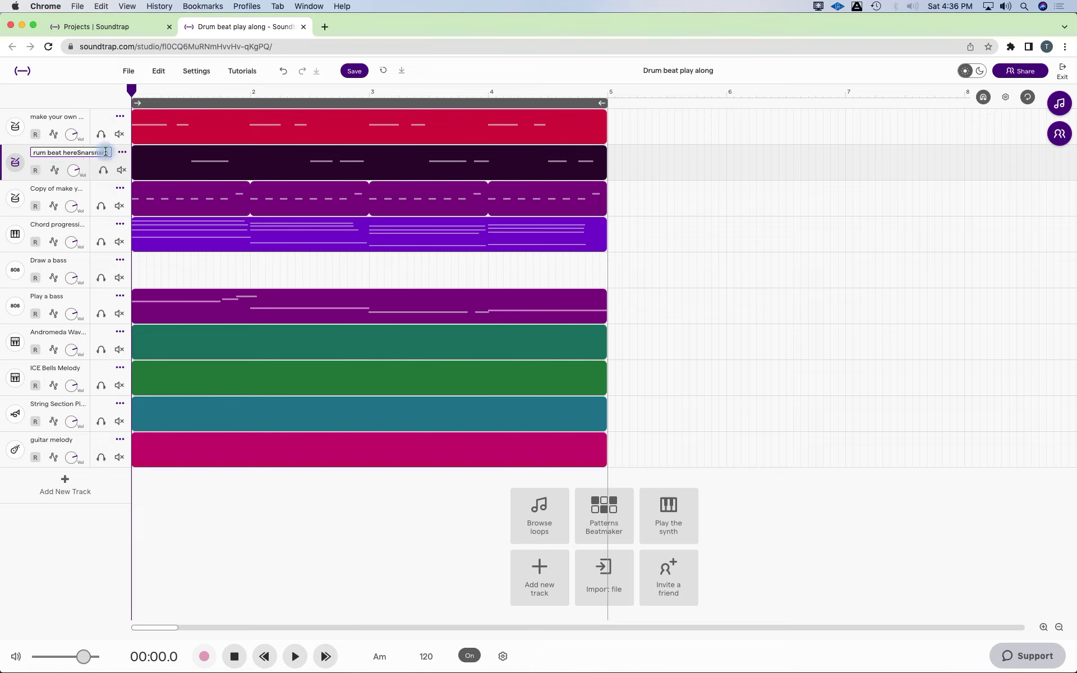
key(super+z)
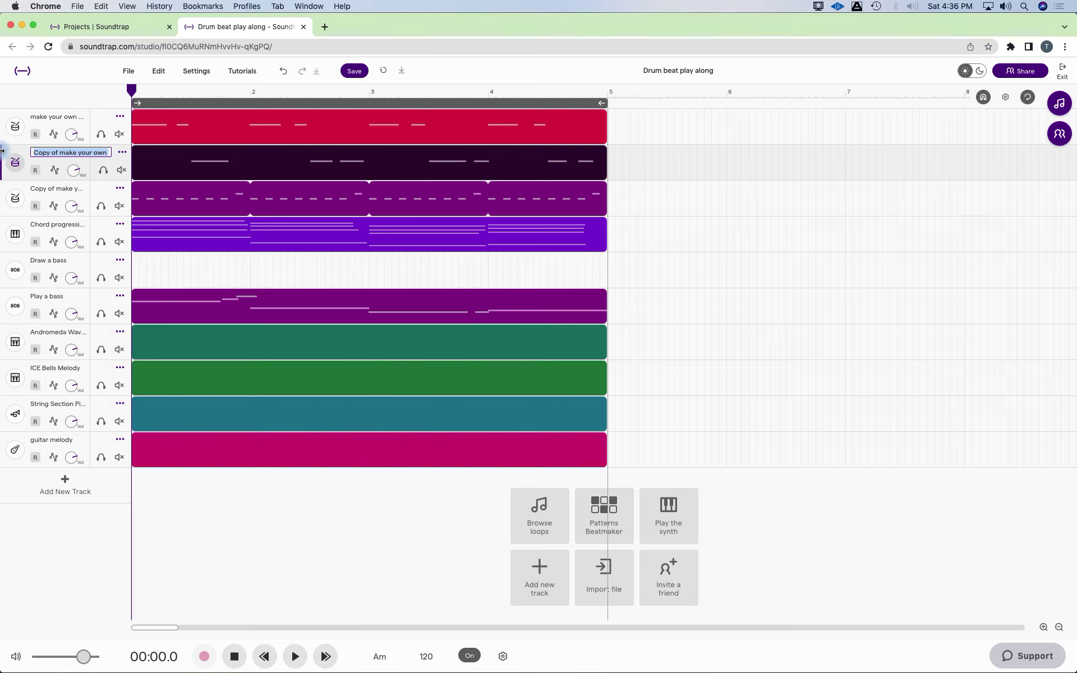
key(BackSpace)
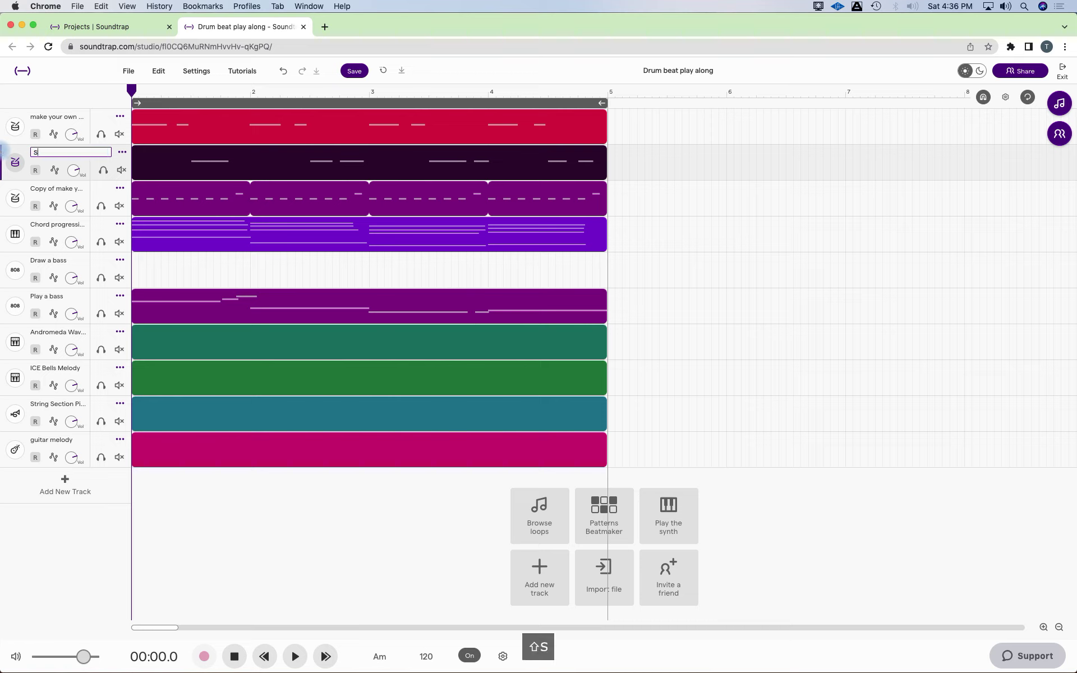
text(Snare)
key(Return)
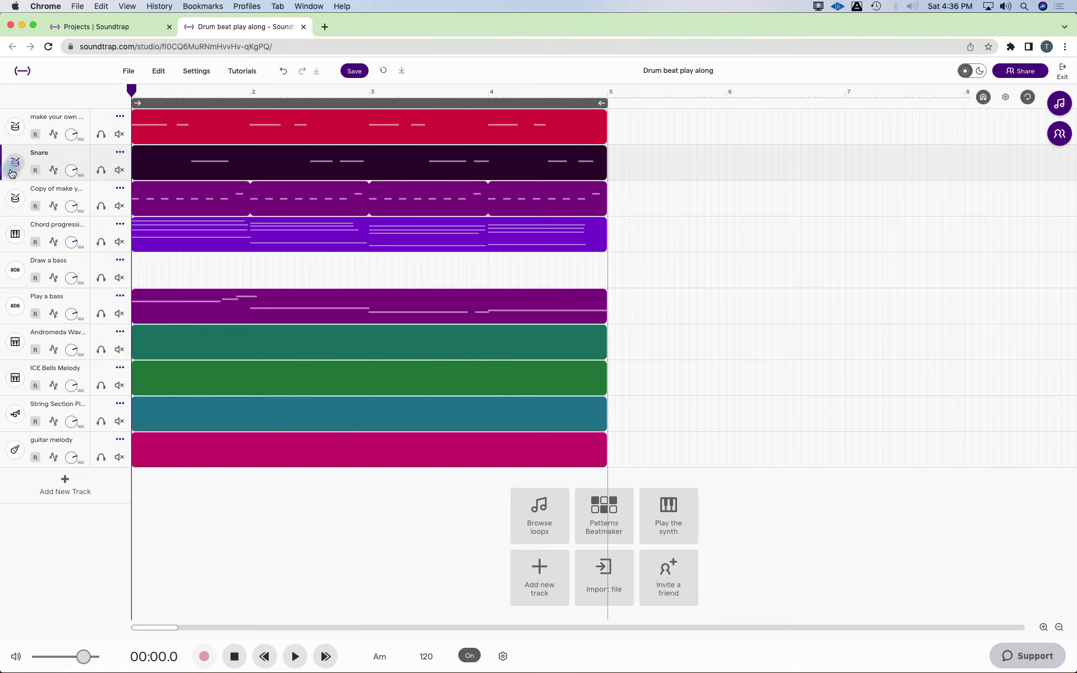
Rename the third drum track to 'Hi Hat'.
double_click(69, 190)
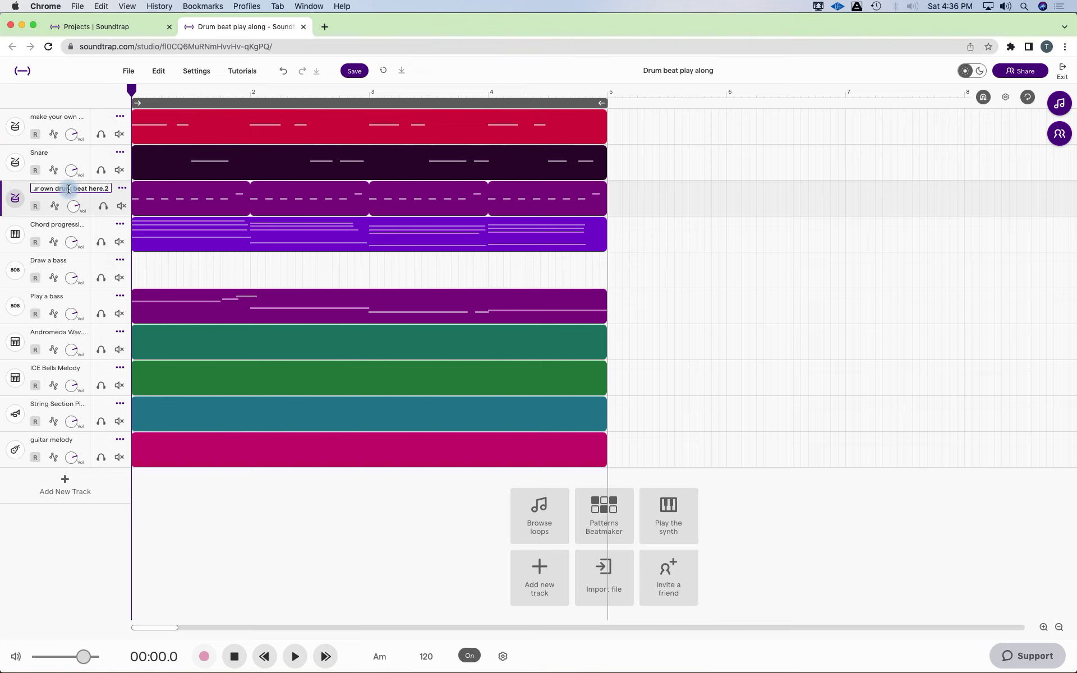
key(BackSpace)
key(BackSpace)
key(BackSpace)
key(BackSpace)
key(BackSpace)
key(BackSpace)
key(BackSpace)
key(BackSpace)
key(BackSpace)
key(BackSpace)
key(BackSpace)
key(BackSpace)
key(BackSpace)
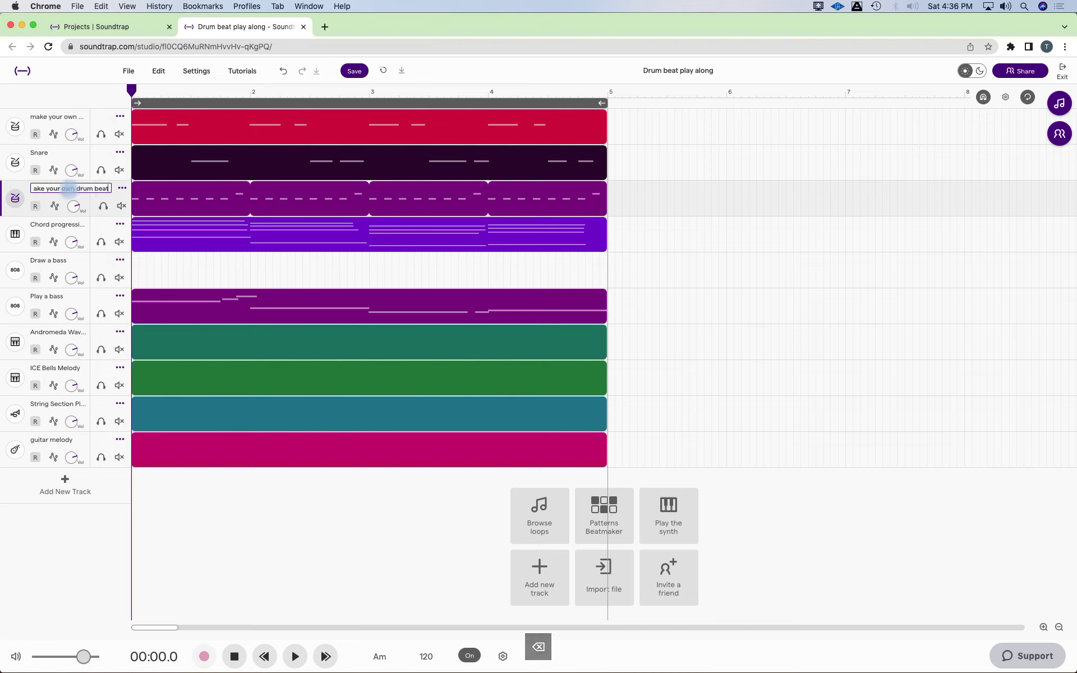
key(BackSpace)
key(BackSpace)
key(BackSpace)
key(BackSpace)
key(BackSpace)
key(BackSpace)
key(BackSpace)
key(BackSpace)
key(BackSpace)
key(BackSpace)
key(BackSpace)
key(BackSpace)
key(BackSpace)
key(BackSpace)
key(BackSpace)
key(BackSpace)
key(BackSpace)
key(BackSpace)
key(BackSpace)
key(BackSpace)
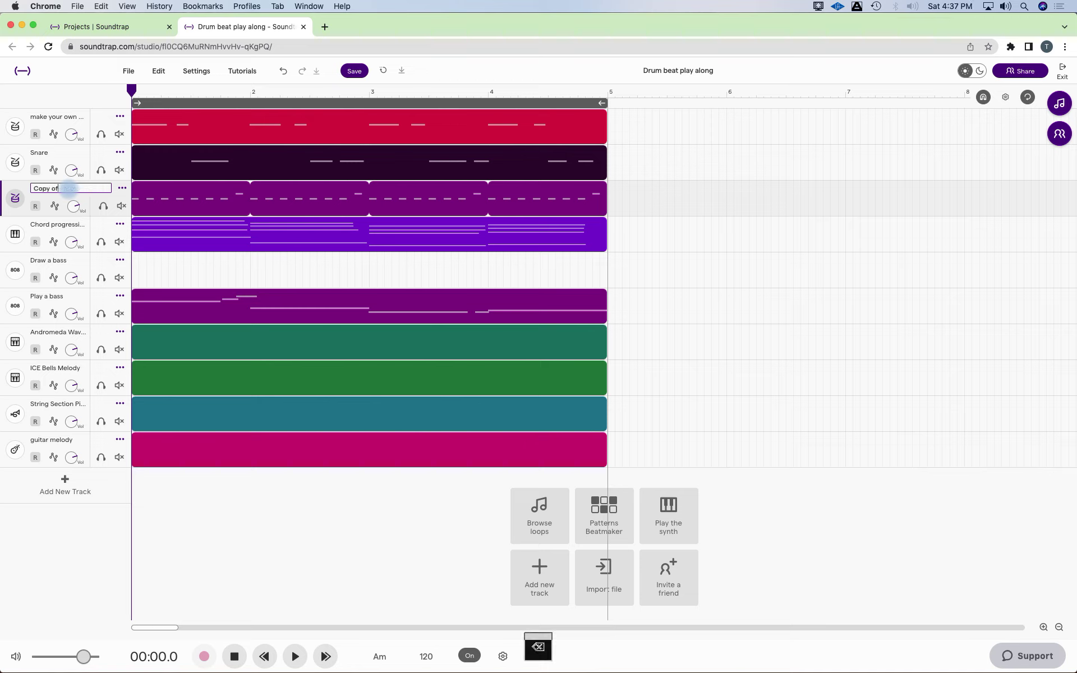
key(BackSpace)
text(Hi Hat)
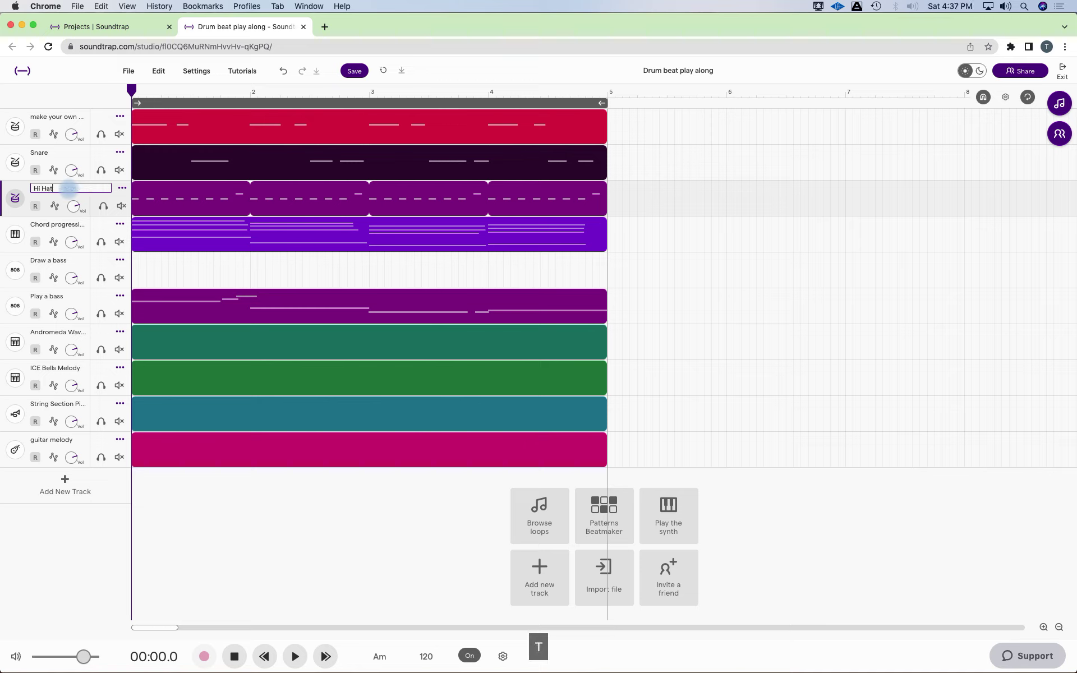
key(Return)
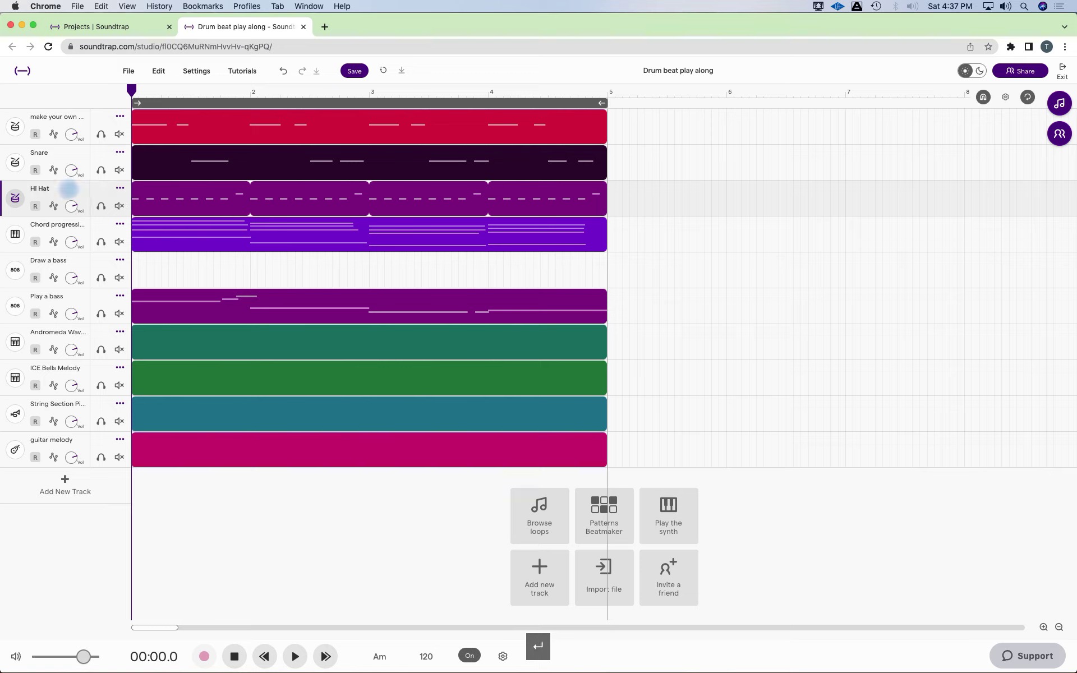
Rename the top drum track to 'Kick' and open the Snare track's instrument settings.
double_click(64, 120)
key(BackSpace)
key(BackSpace)
key(BackSpace)
key(BackSpace)
key(BackSpace)
key(BackSpace)
key(BackSpace)
key(BackSpace)
key(BackSpace)
key(BackSpace)
key(BackSpace)
key(BackSpace)
key(BackSpace)
key(BackSpace)
key(BackSpace)
key(BackSpace)
key(BackSpace)
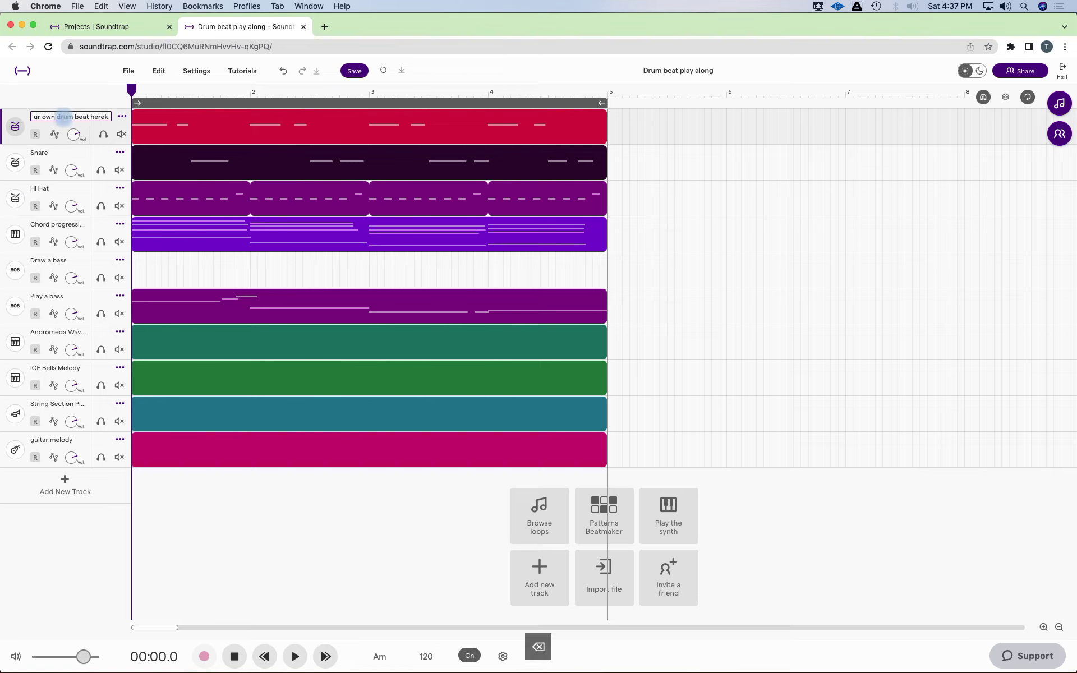
key(BackSpace)
key(BackSpace)
key(BackSpace)
key(BackSpace)
key(BackSpace)
key(BackSpace)
key(BackSpace)
key(BackSpace)
key(BackSpace)
key(BackSpace)
key(BackSpace)
key(BackSpace)
key(BackSpace)
key(BackSpace)
key(BackSpace)
key(BackSpace)
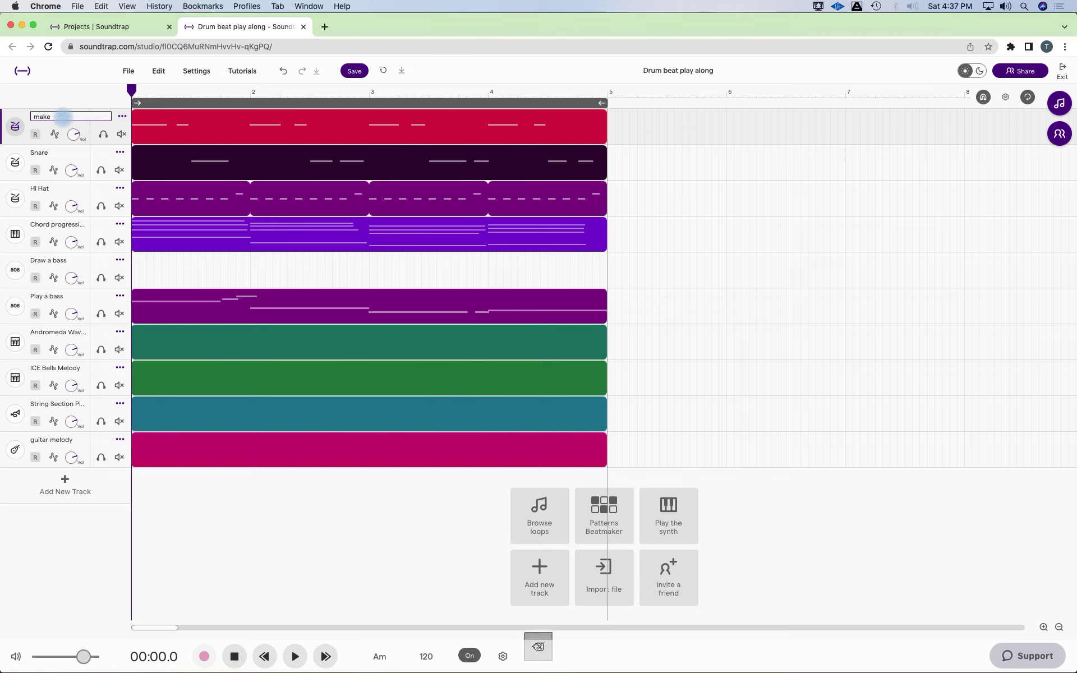
text(Kick)
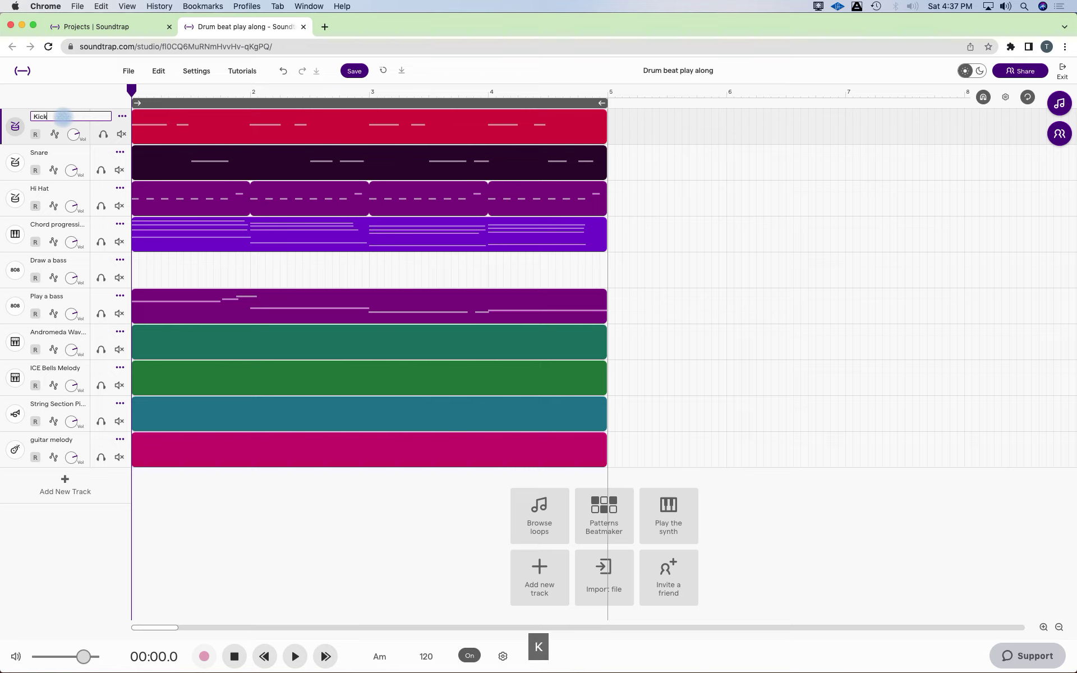
key(Return)
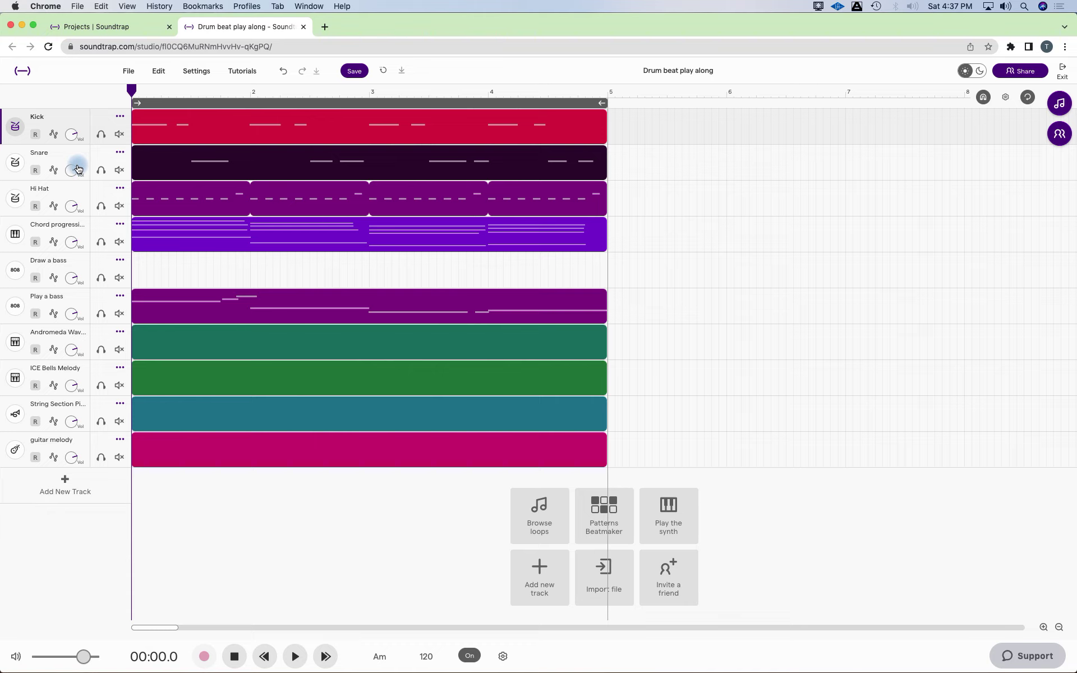
click(14, 162)
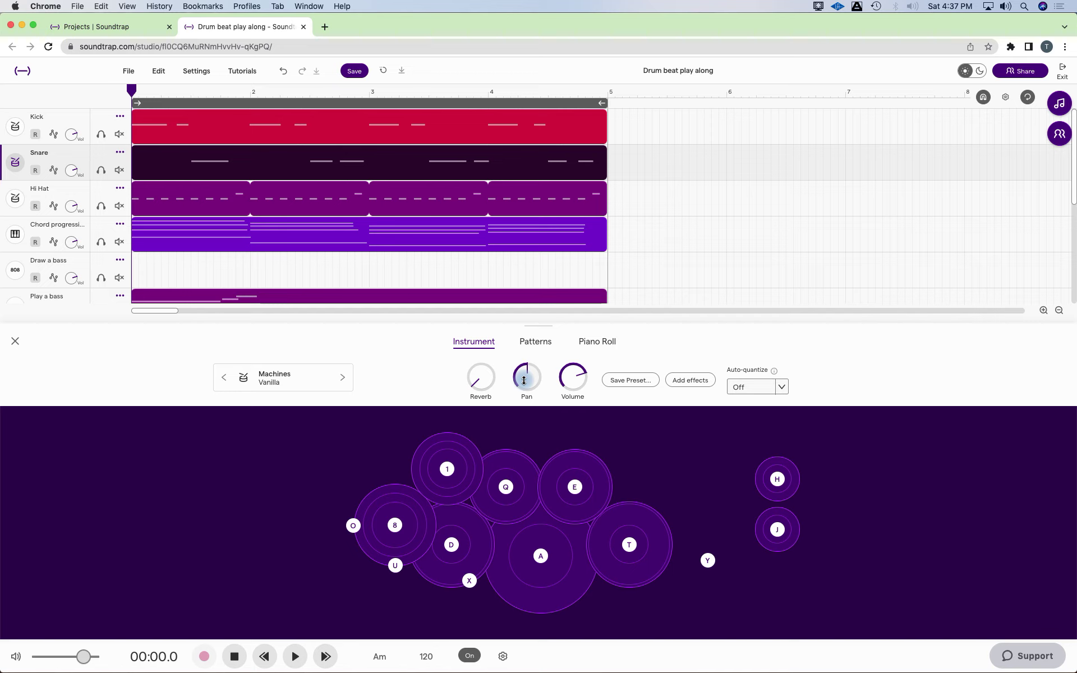
Set the Snare pan to 0.54 and the Hi Hat pan to about 0.63, then close the panel.
drag(524, 380, 522, 365)
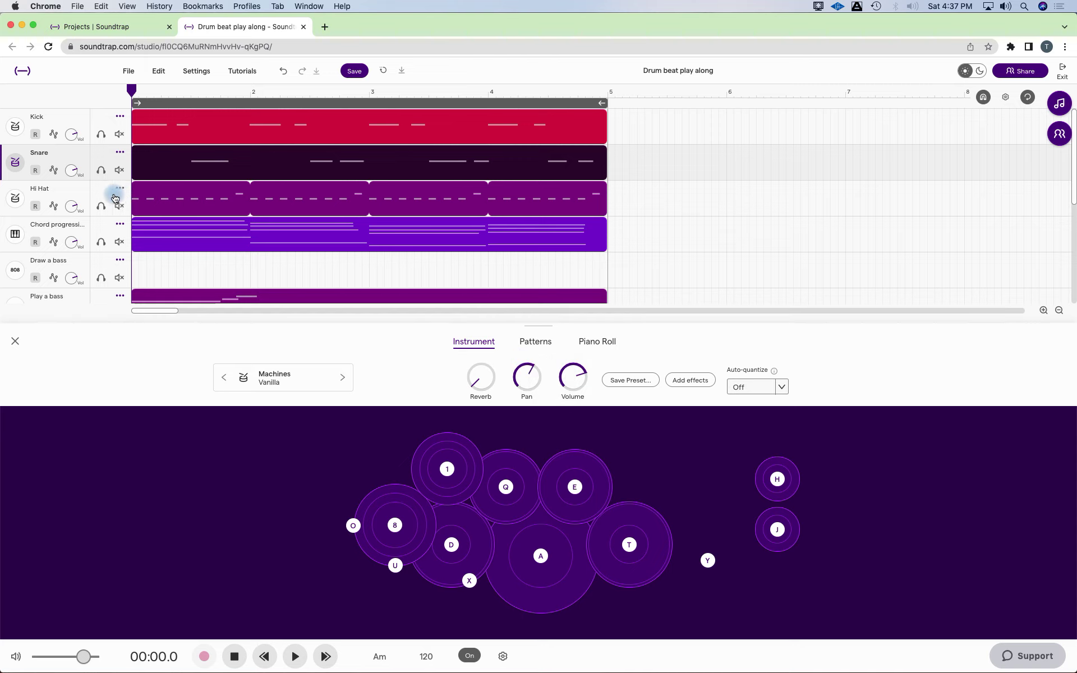
click(17, 199)
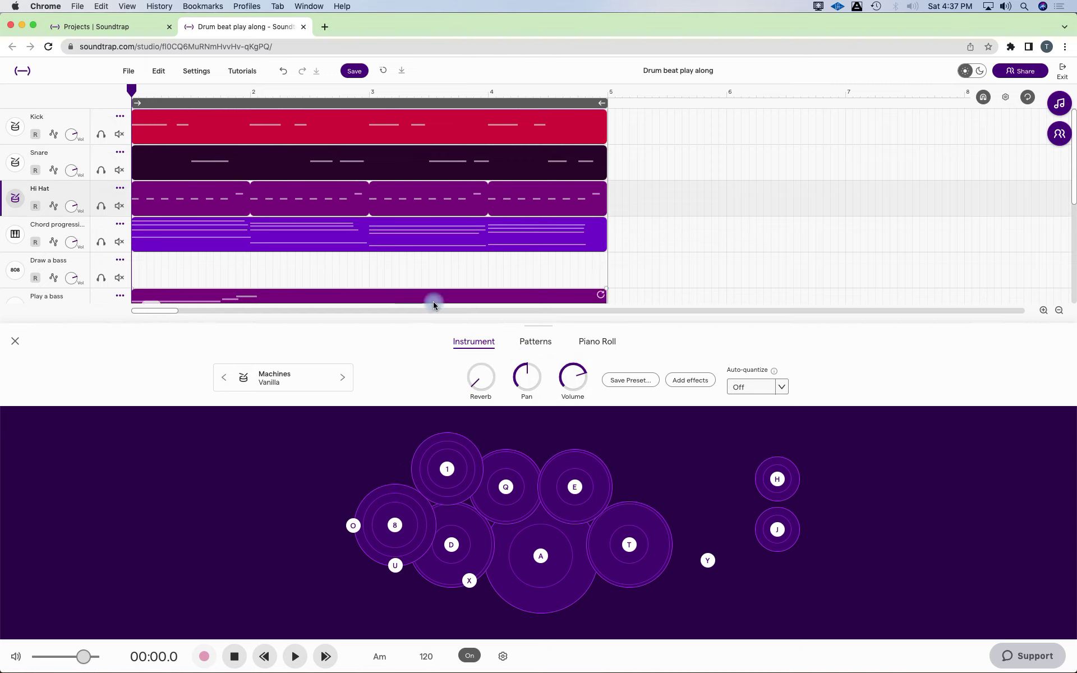
drag(524, 384, 520, 357)
click(15, 341)
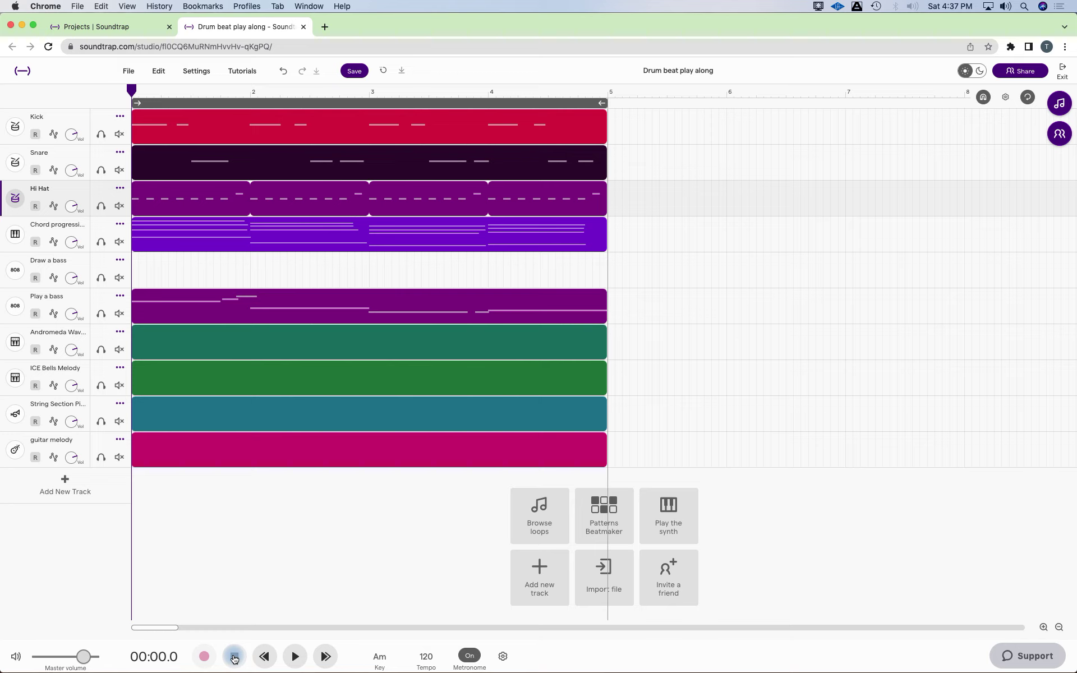
click(296, 656)
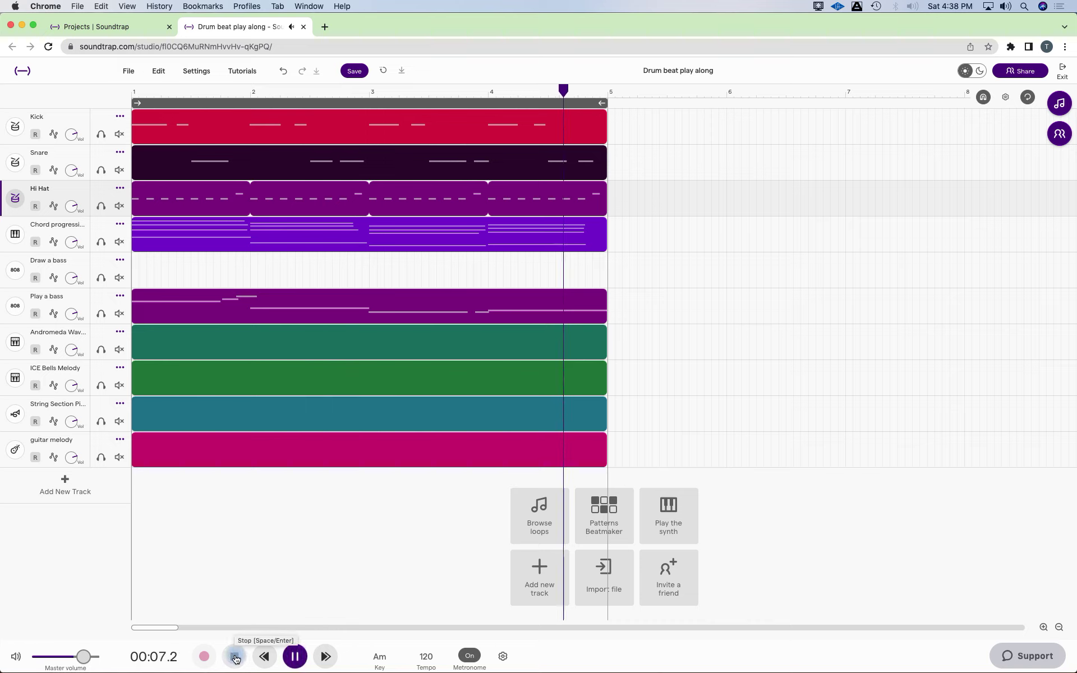
click(236, 658)
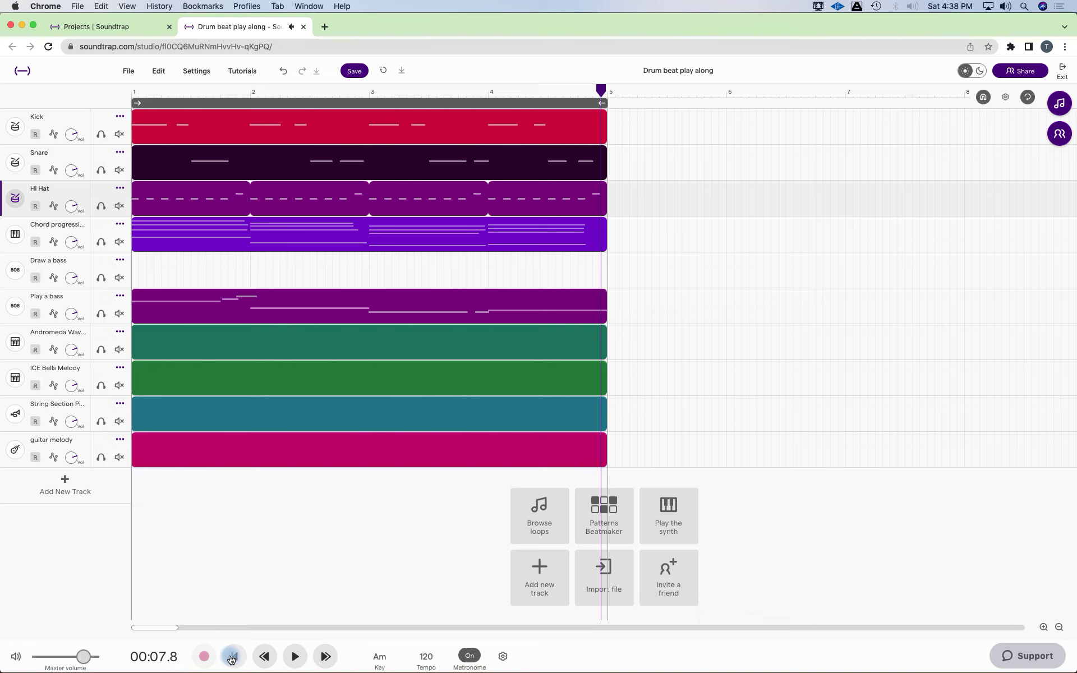
click(234, 660)
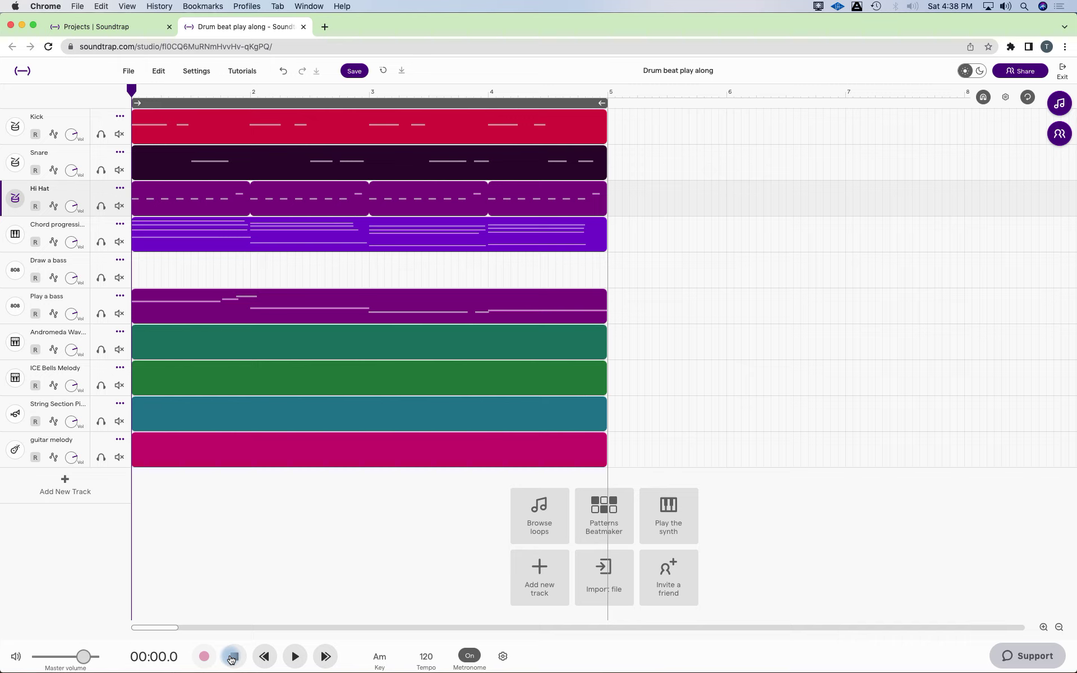
click(233, 658)
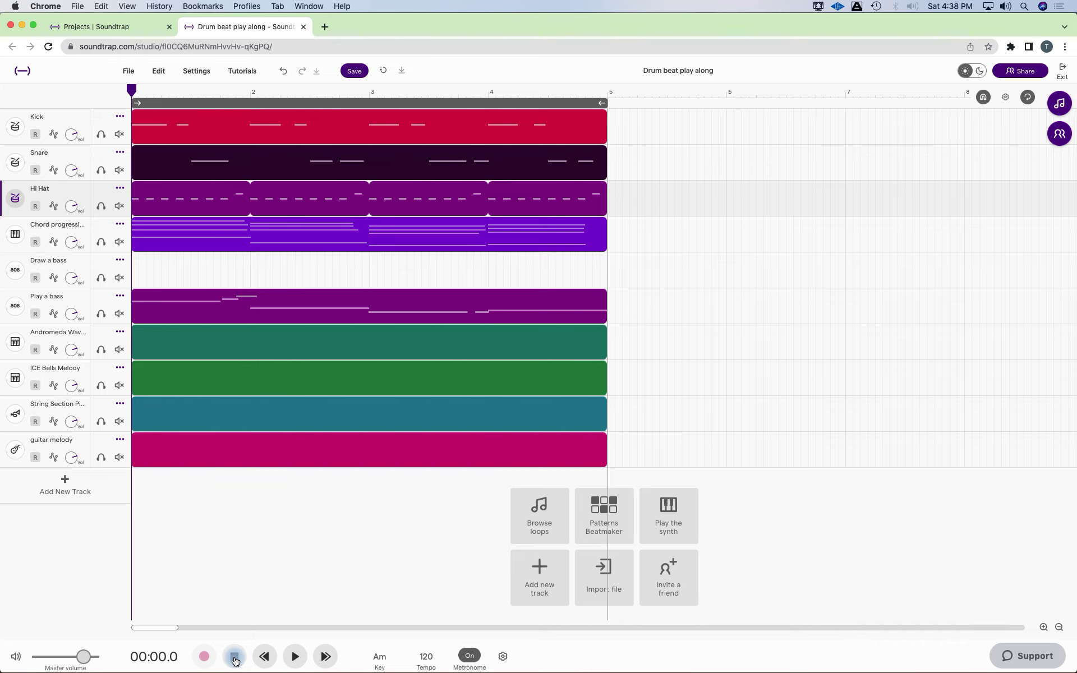